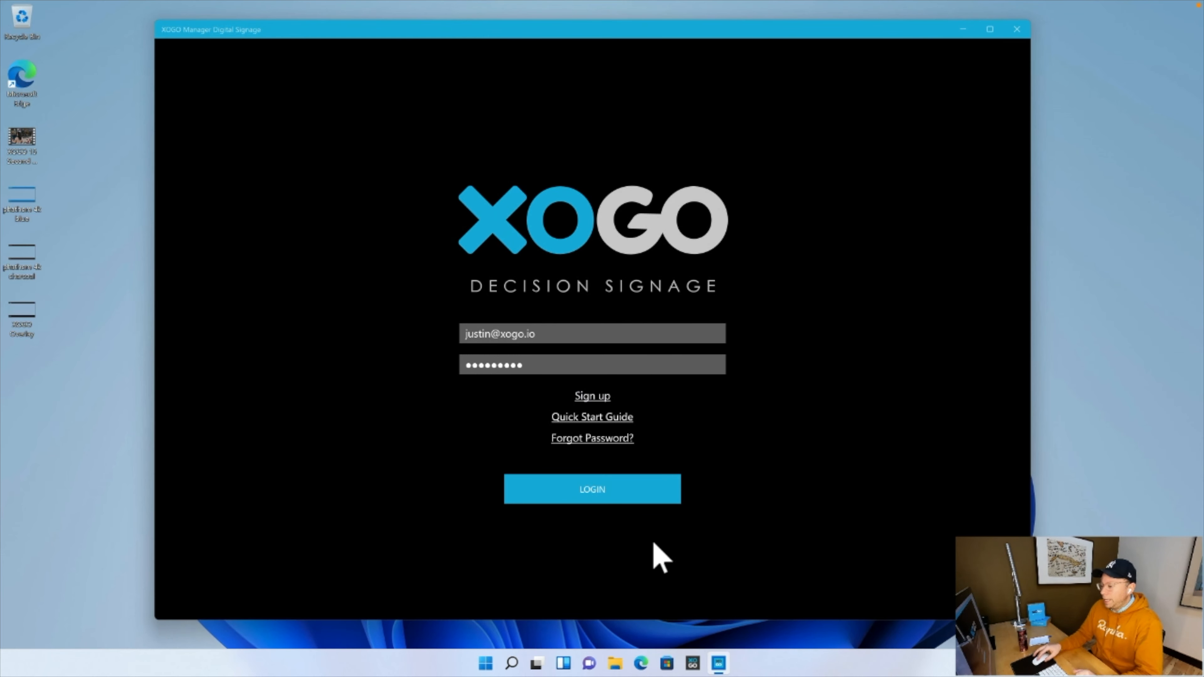
- Log in with the prefilled account credentials and open the Overlays page
left_click(627, 501)
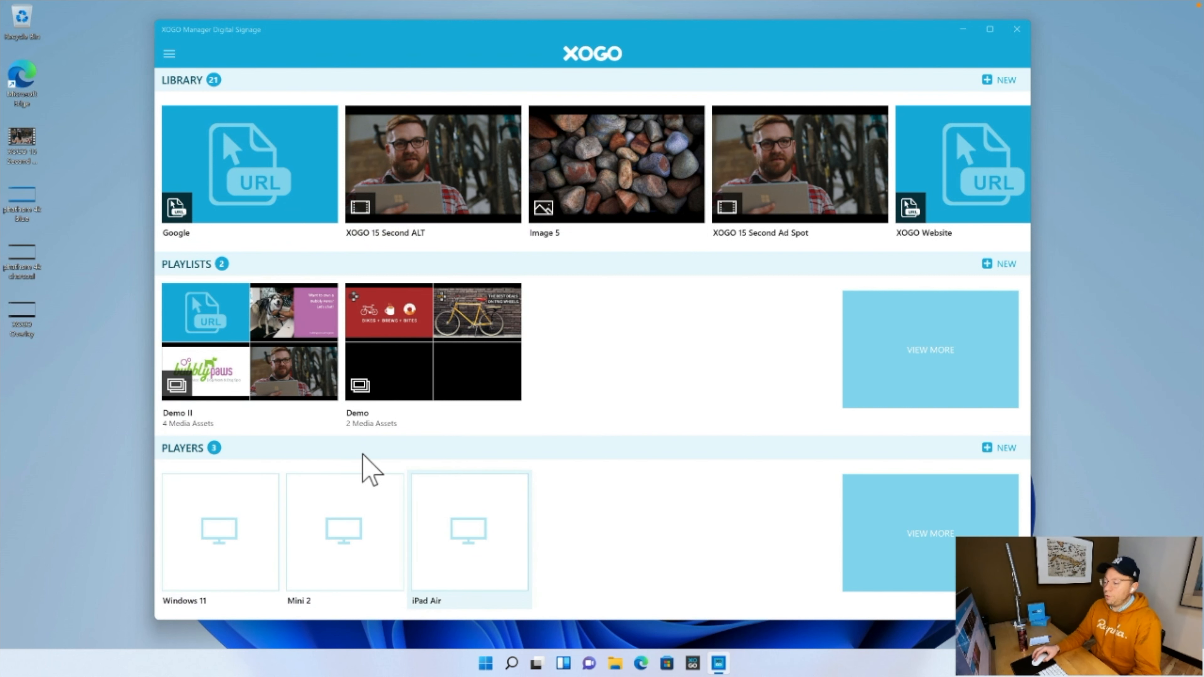
left_click(169, 54)
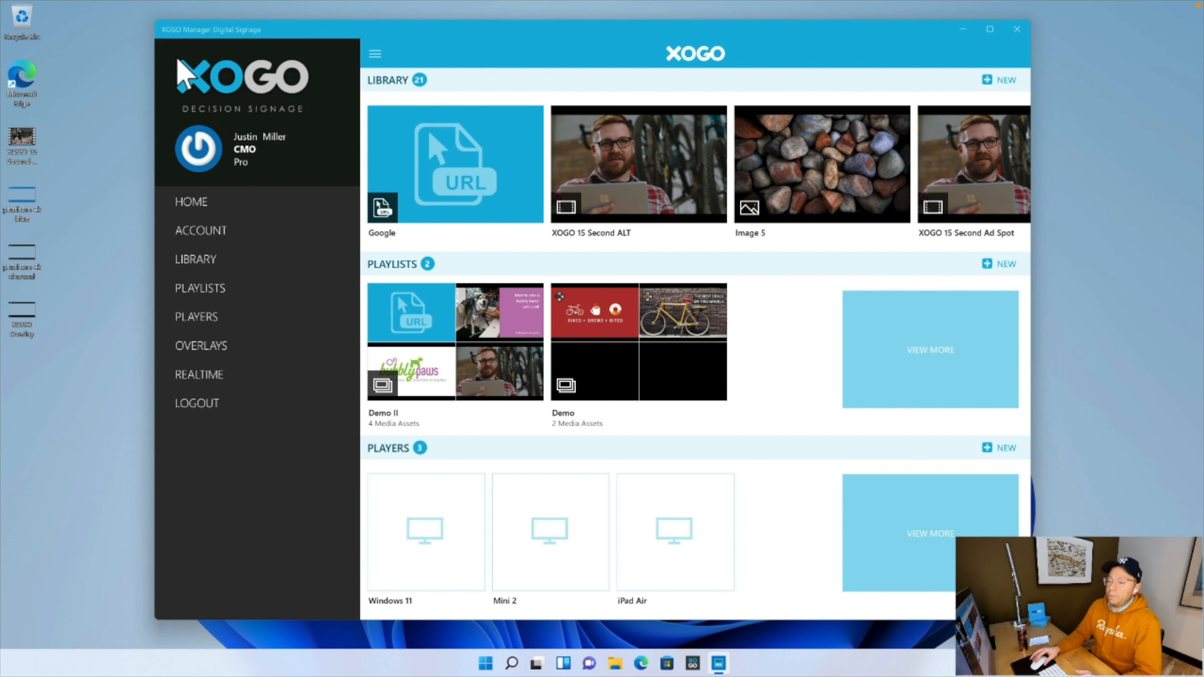
left_click(244, 338)
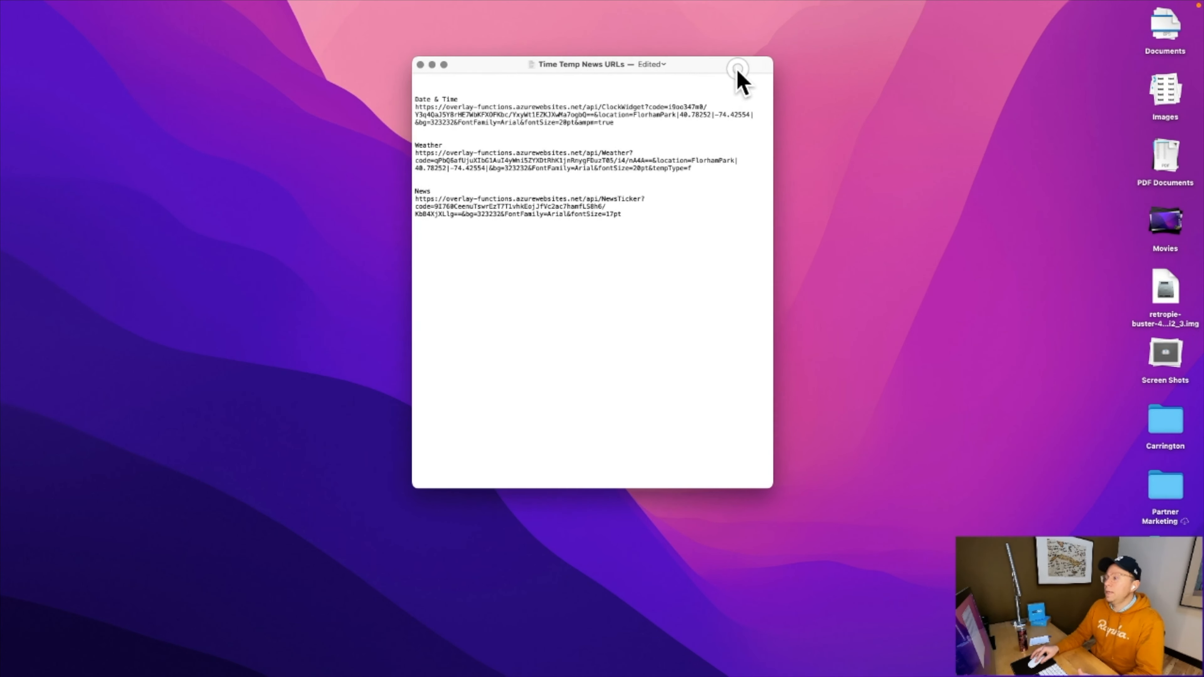
- Switch to the XOGO Overlay document in Sketch and select its artboard to view its size and export settings
left_click_drag(731, 75, 750, 72)
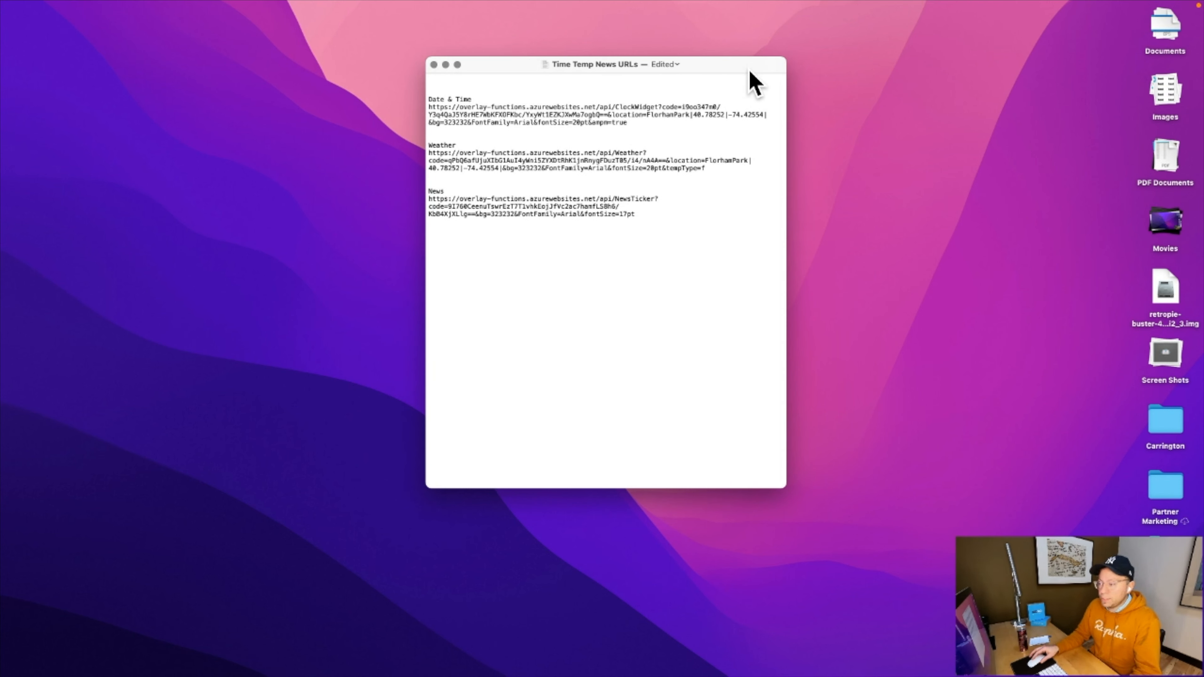
mouse_move(394, 674)
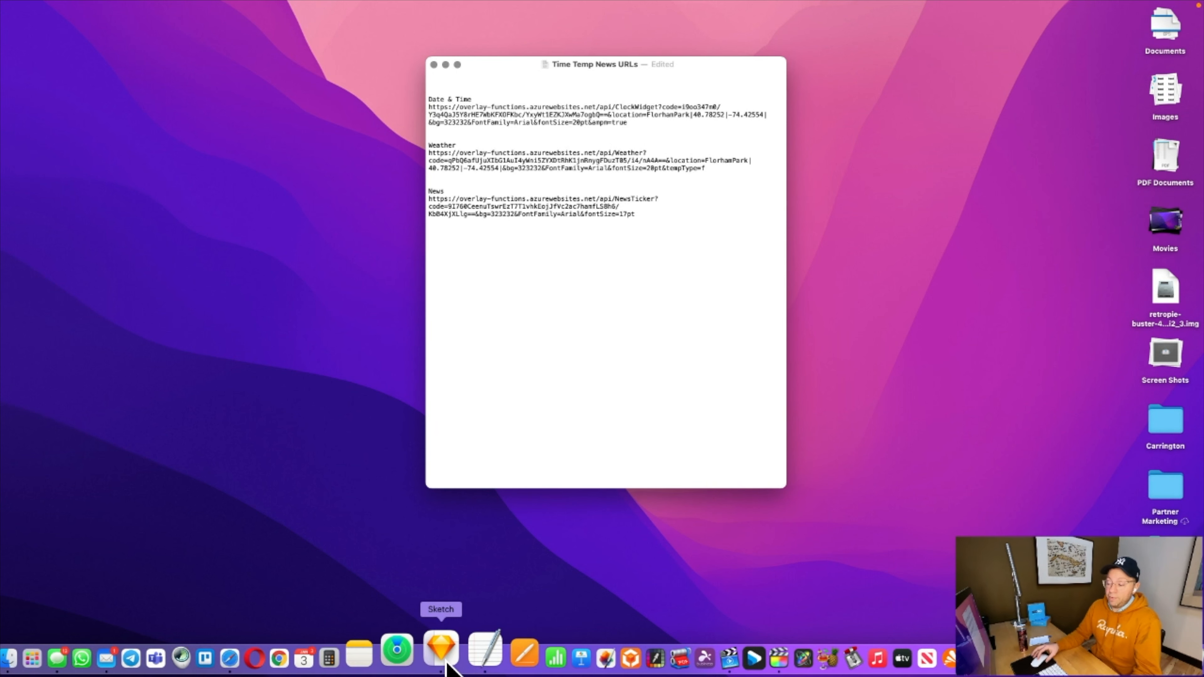
left_click(445, 664)
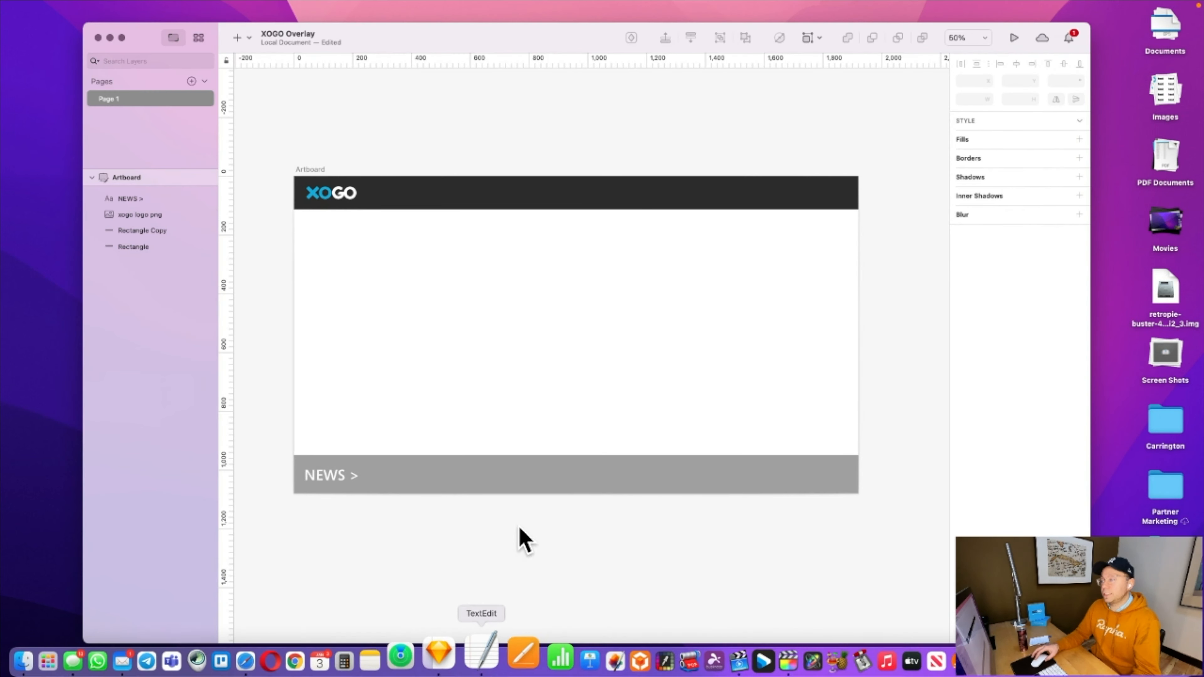
left_click_drag(542, 46, 557, 42)
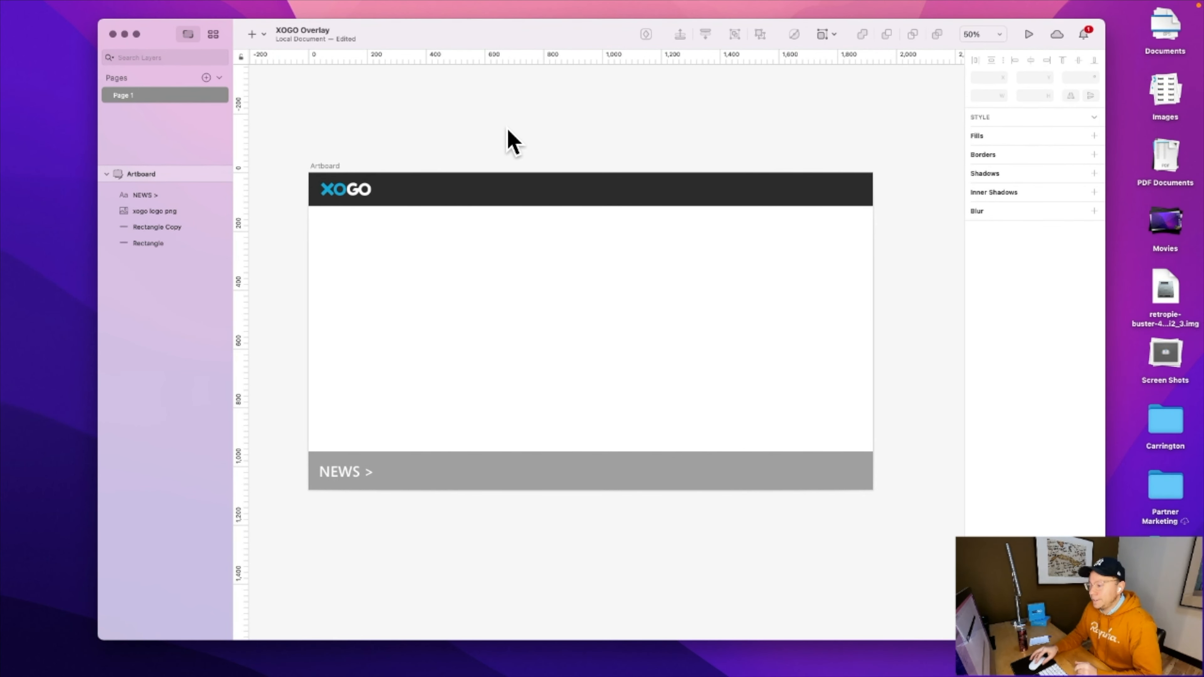
left_click(339, 169)
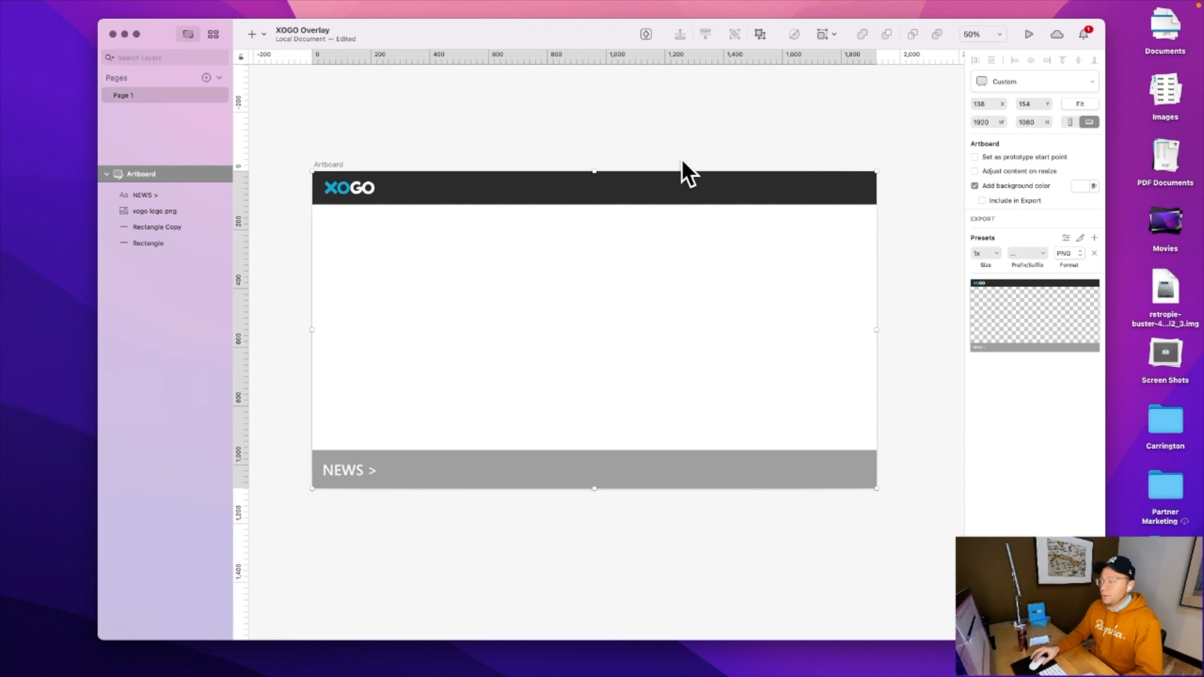
left_click(511, 142)
left_click(337, 165)
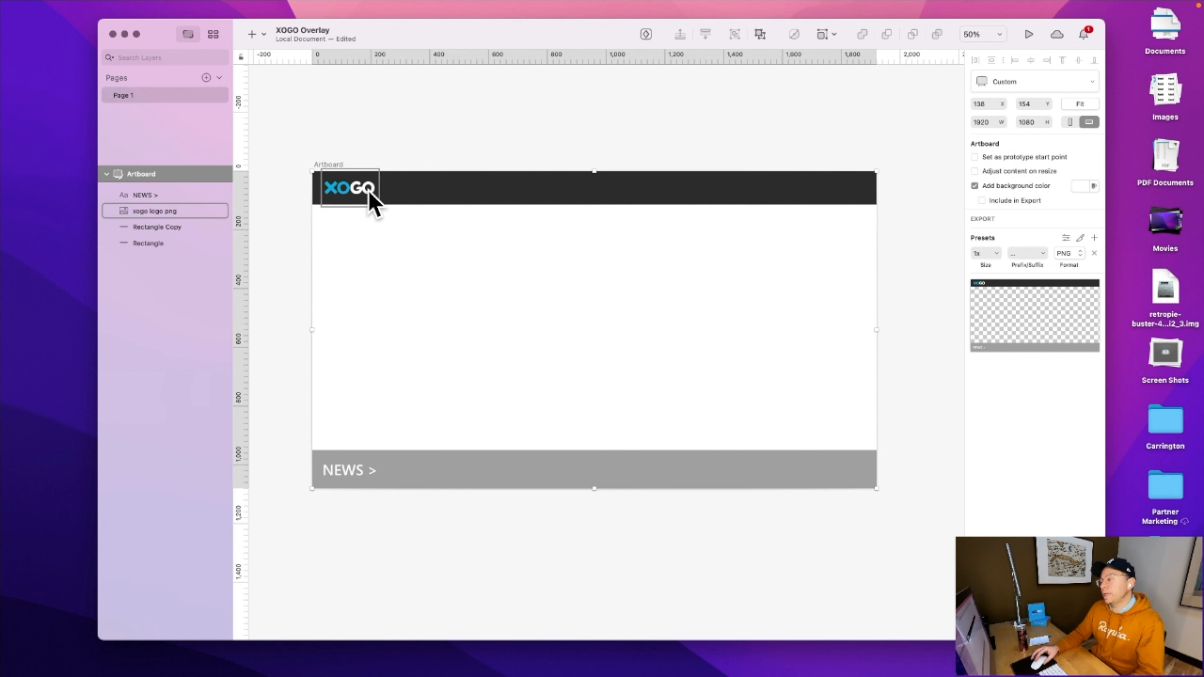
- Turn off the border of the grey rectangle behind the NEWS > text and set its fill colour to hex 323232
left_click(740, 477)
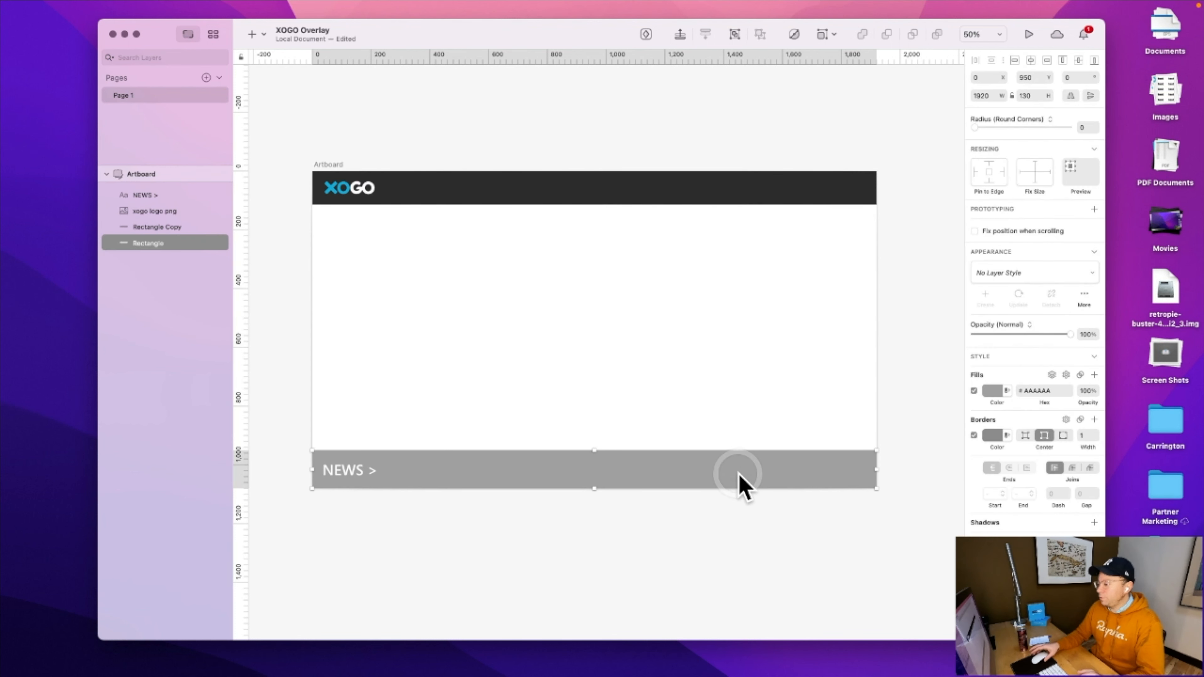
left_click(975, 436)
left_click(1038, 391)
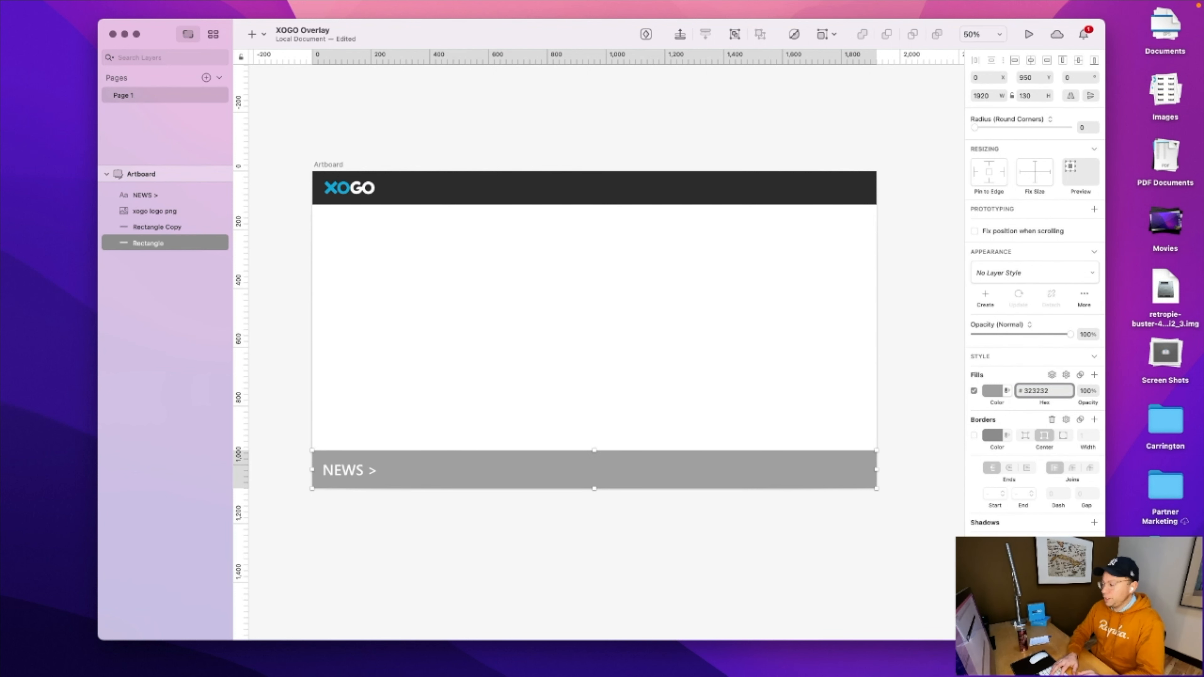
key("Return")
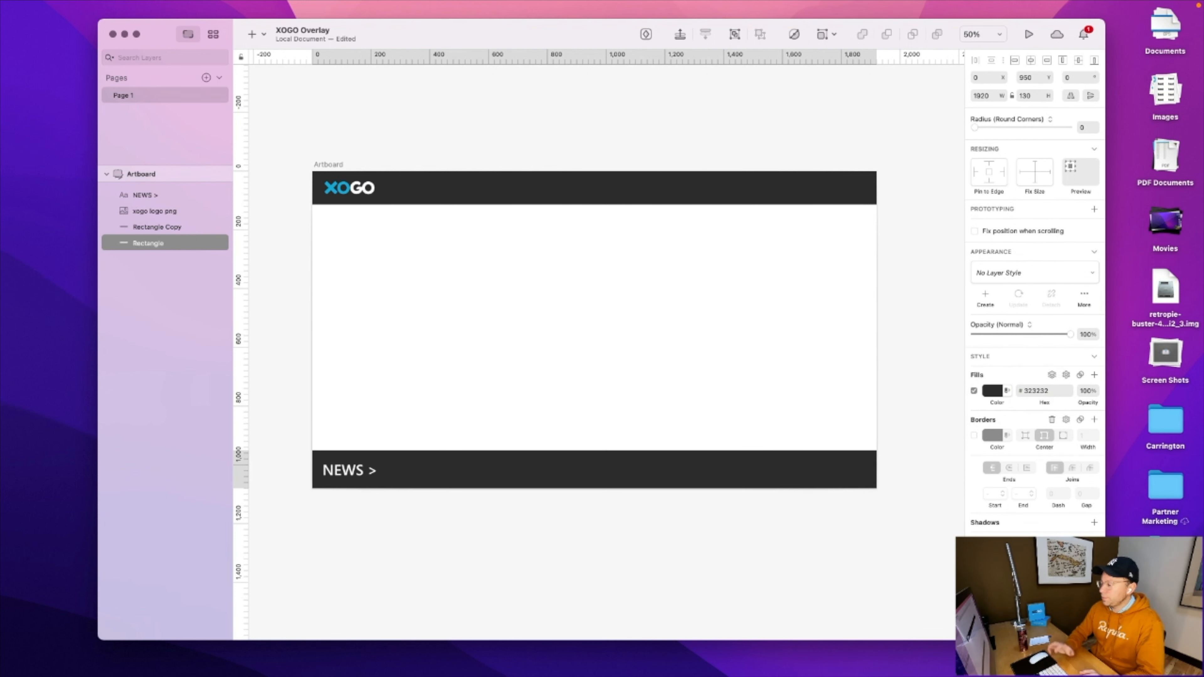
- Try a red fill on the rectangle behind the NEWS > text, and restore its fill to hex 323232
left_click(992, 391)
left_click_drag(1017, 449, 1110, 441)
left_click(1035, 391)
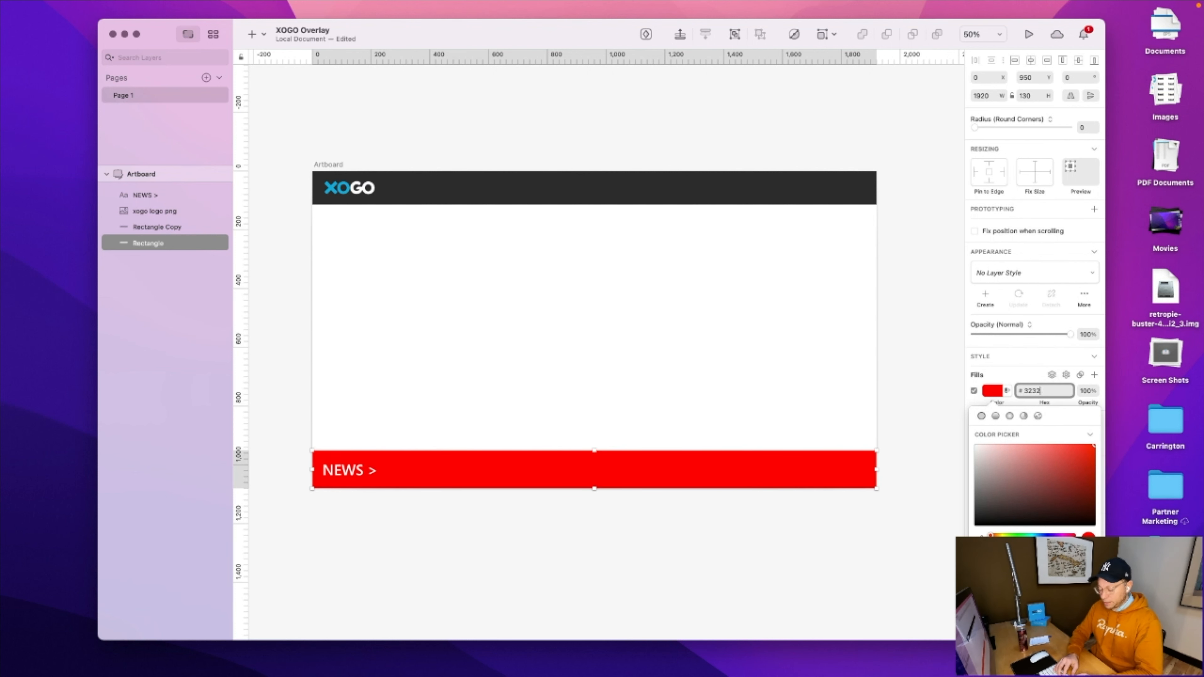
key("Return")
left_click(782, 522)
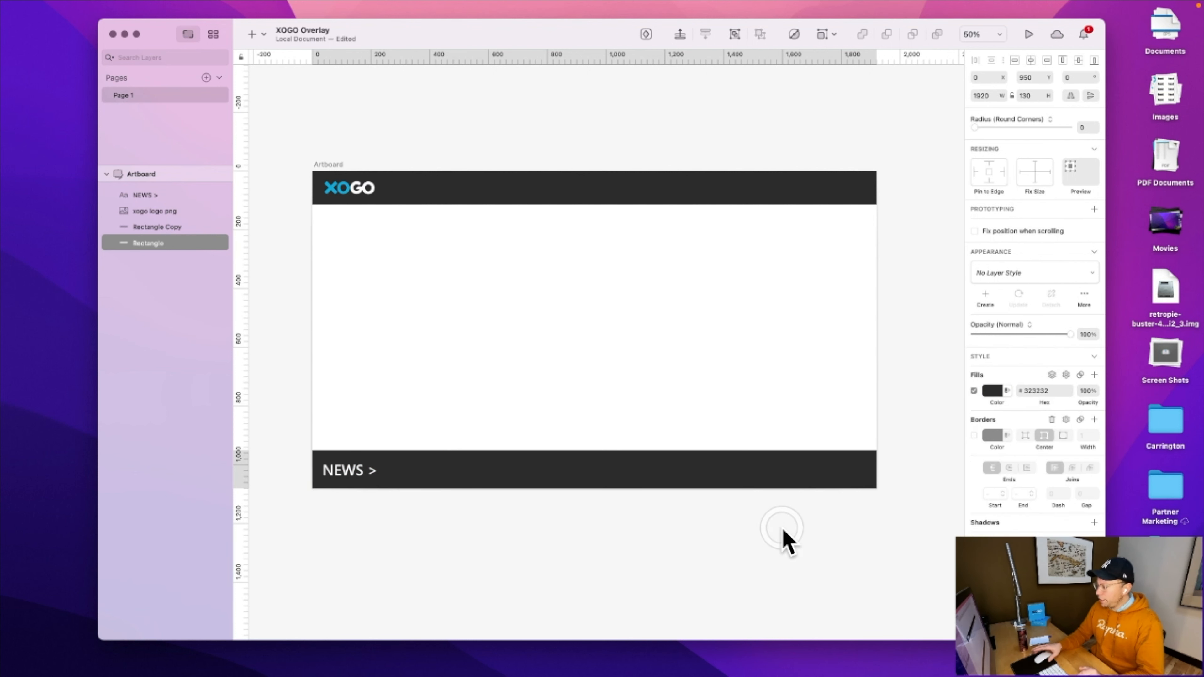
- Select the NEWS > text layer to view its text settings, and clear the selection
left_click(925, 390)
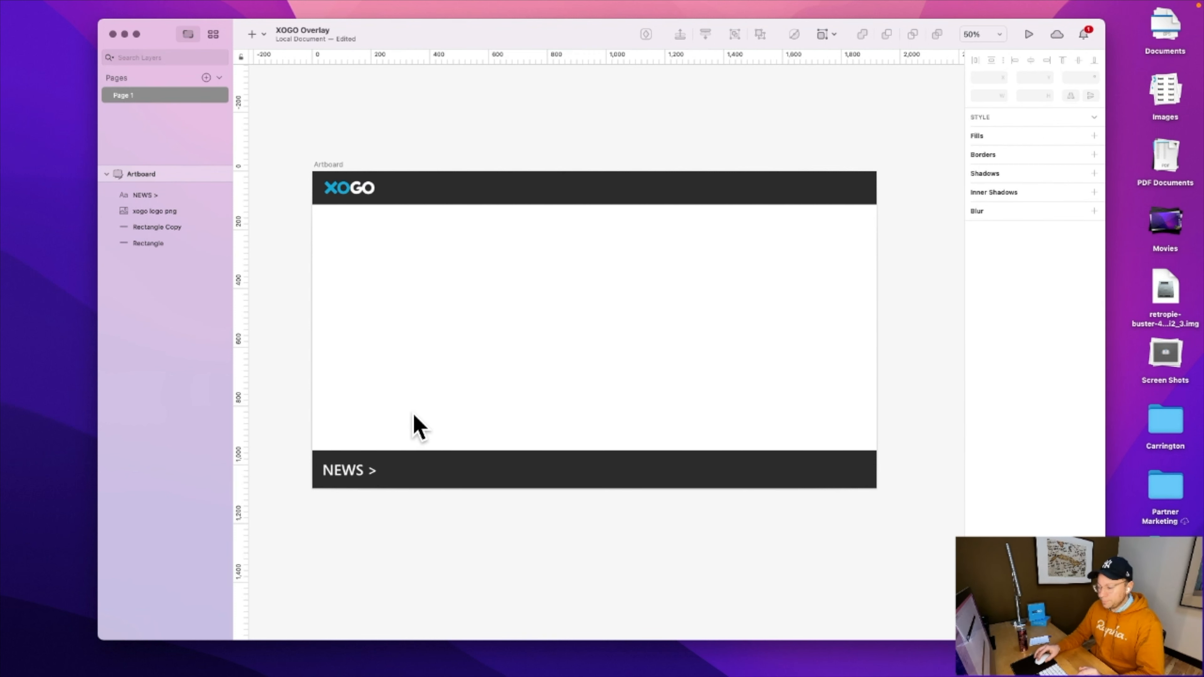
left_click(358, 475)
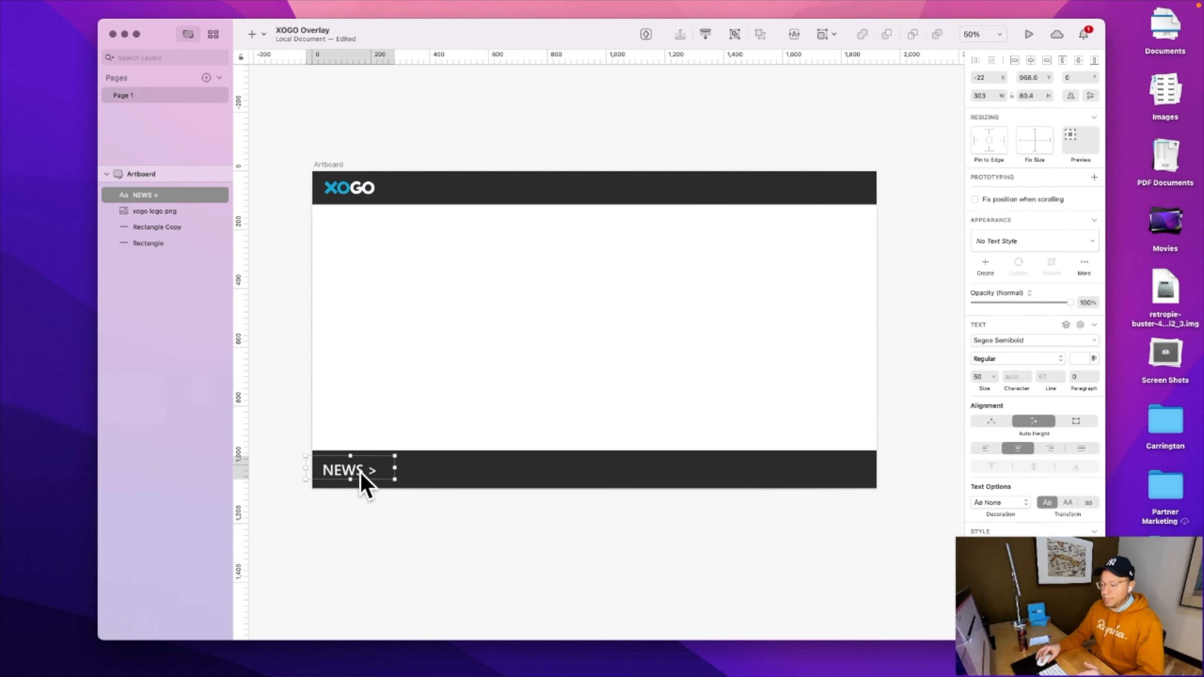
left_click(388, 516)
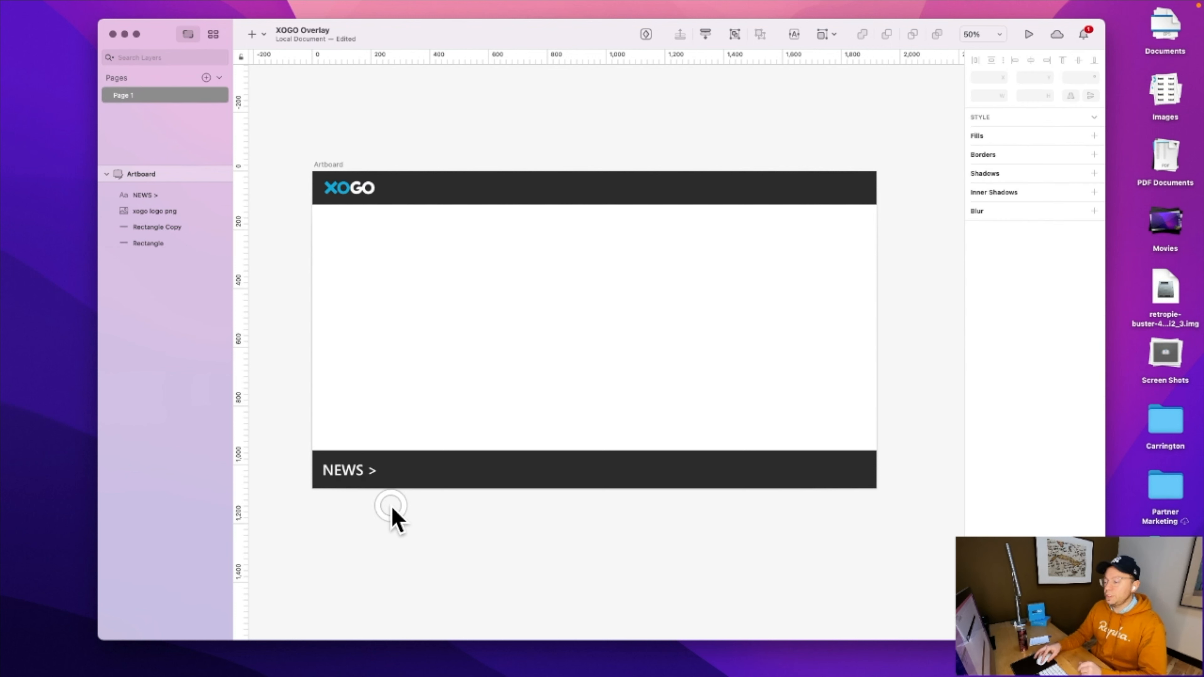
- Export the artboard as a PNG named XOGO Overlay to the Desktop and minimize the Sketch window
left_click(325, 164)
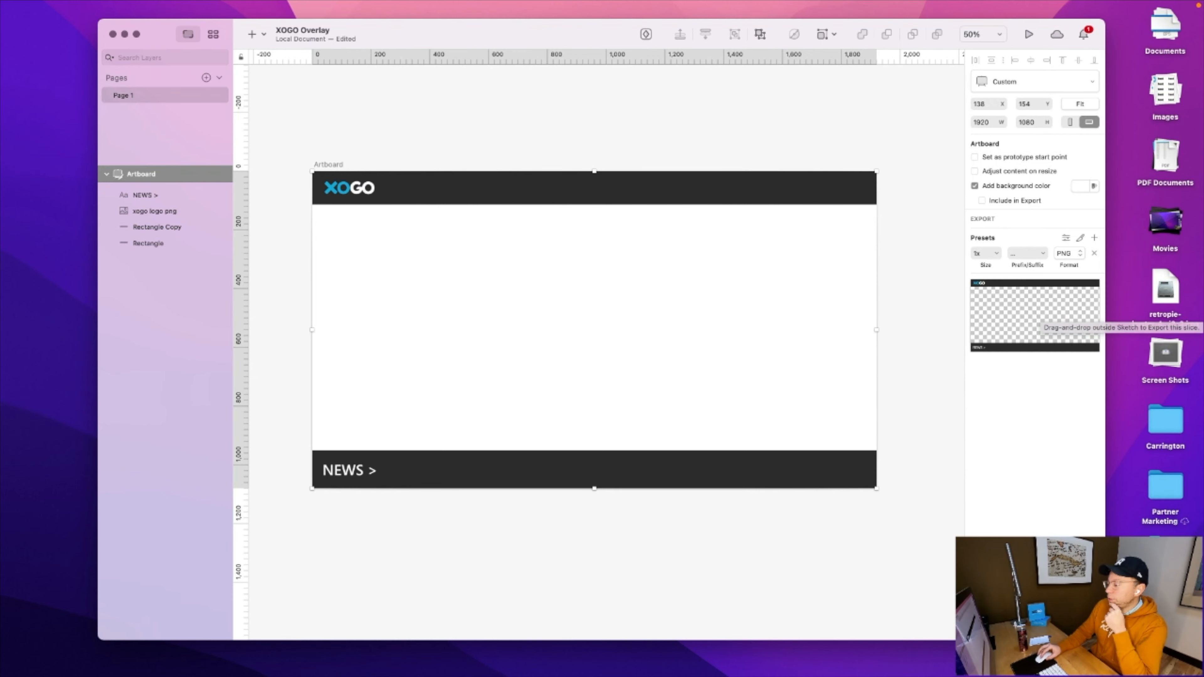
left_click(1035, 627)
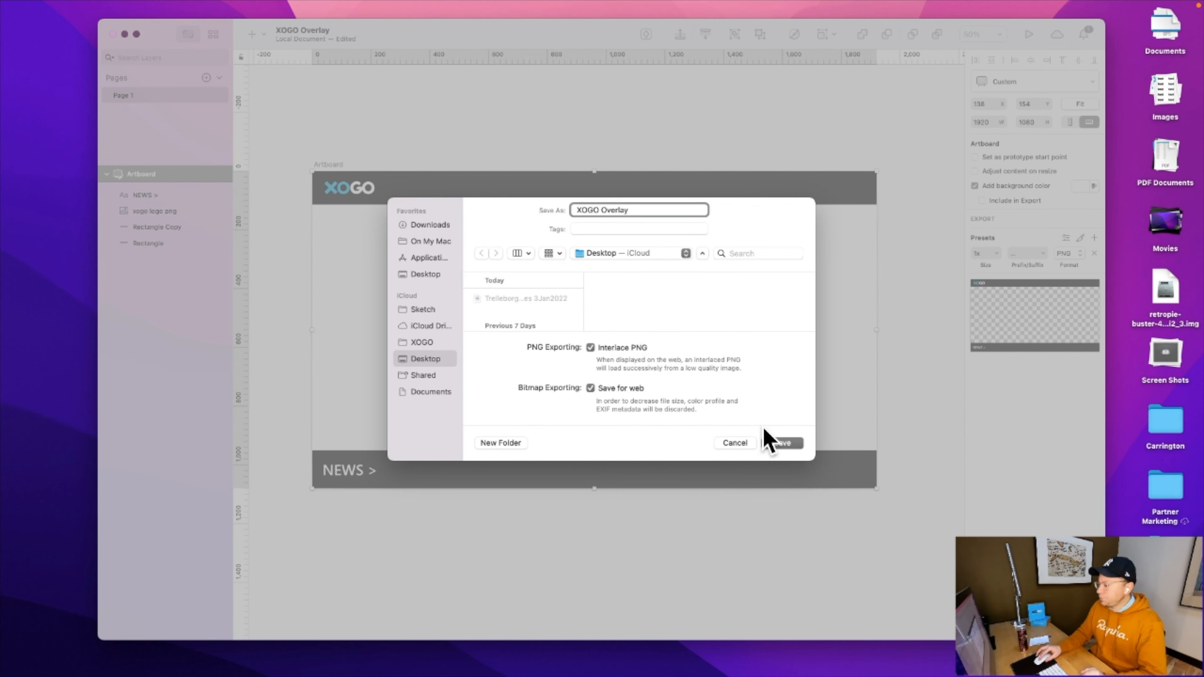
left_click(782, 444)
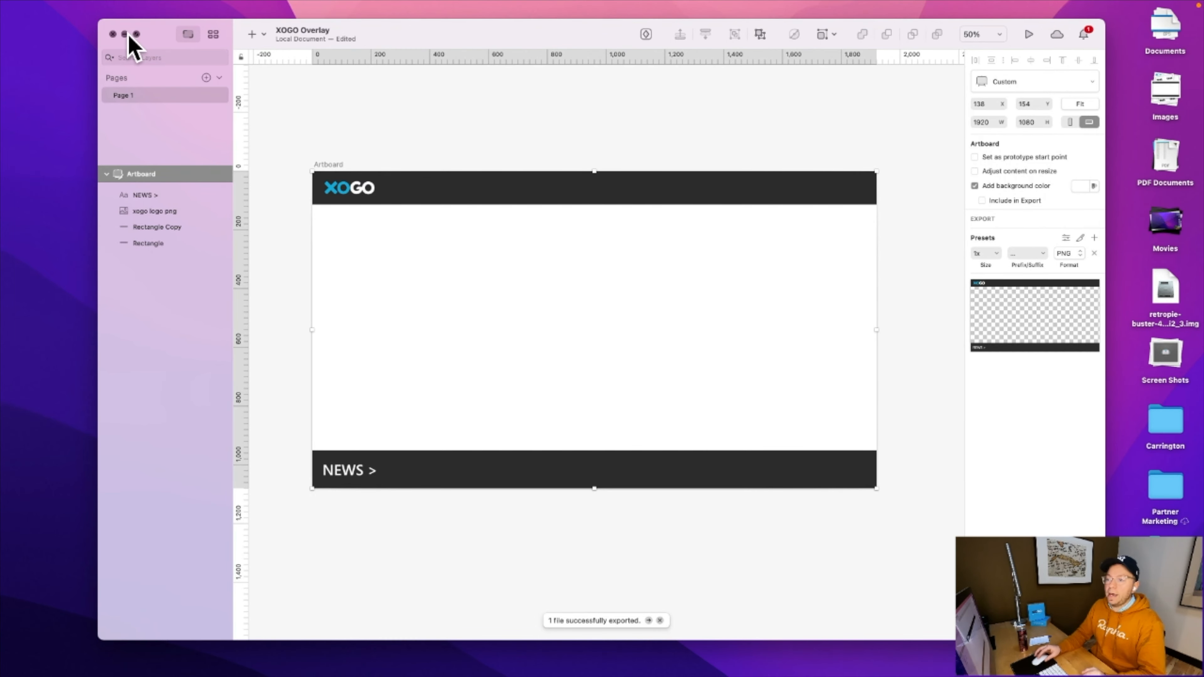
left_click(126, 34)
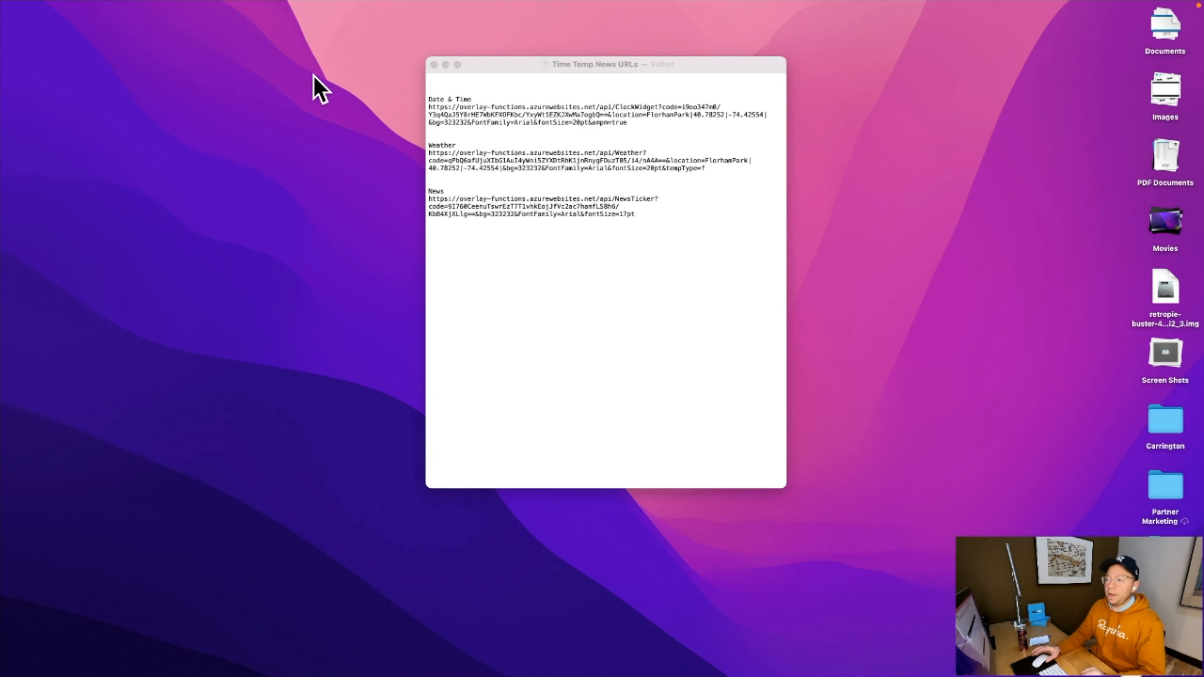
- Preview the exported XOGO Overlay.png from the desktop's Images stack to check its transparent middle area, and close the preview
left_click(1178, 97)
left_click(1172, 170)
key("space")
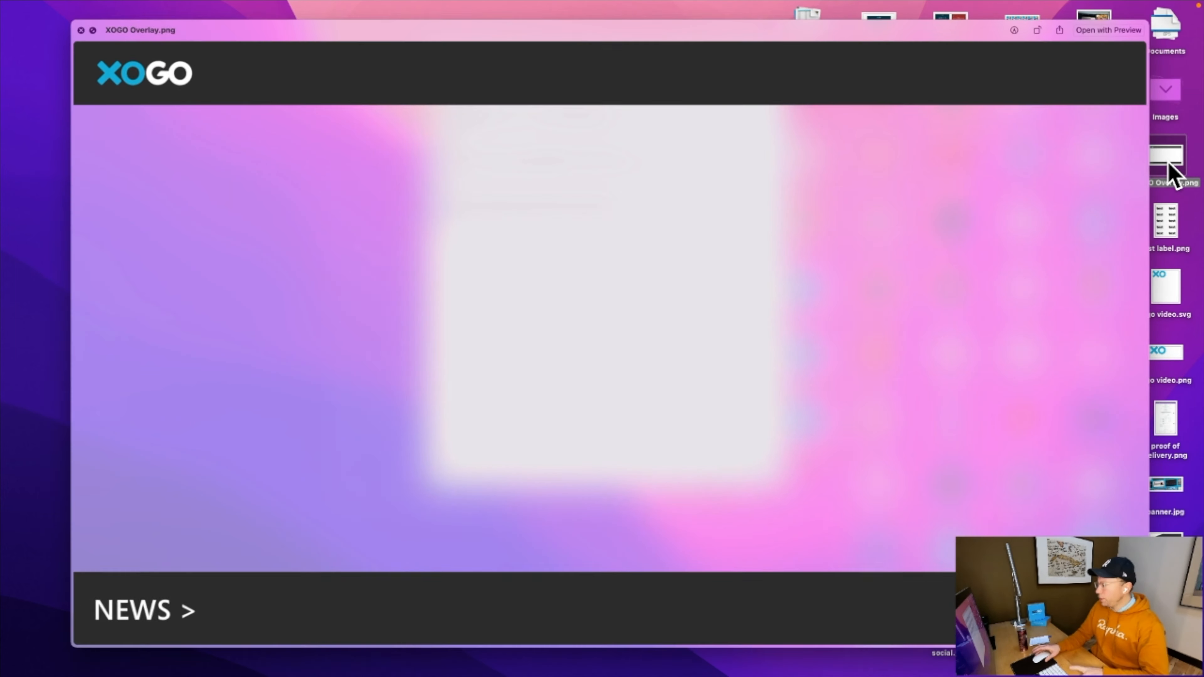
left_click_drag(784, 25, 774, 15)
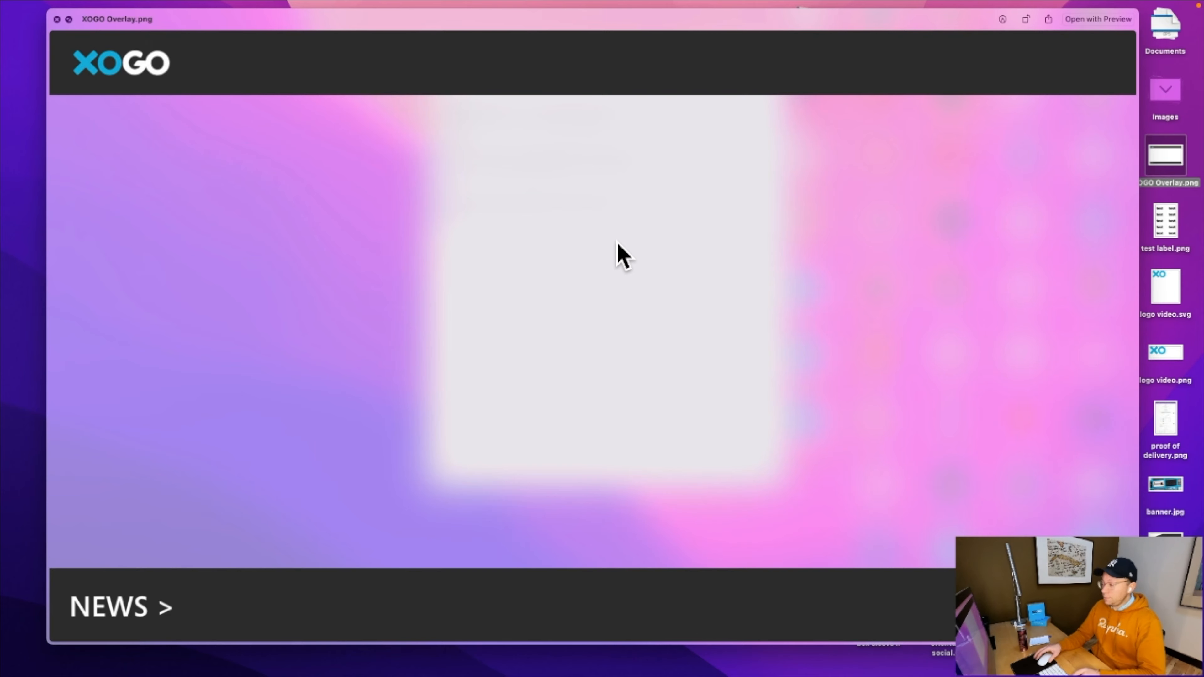
key("space")
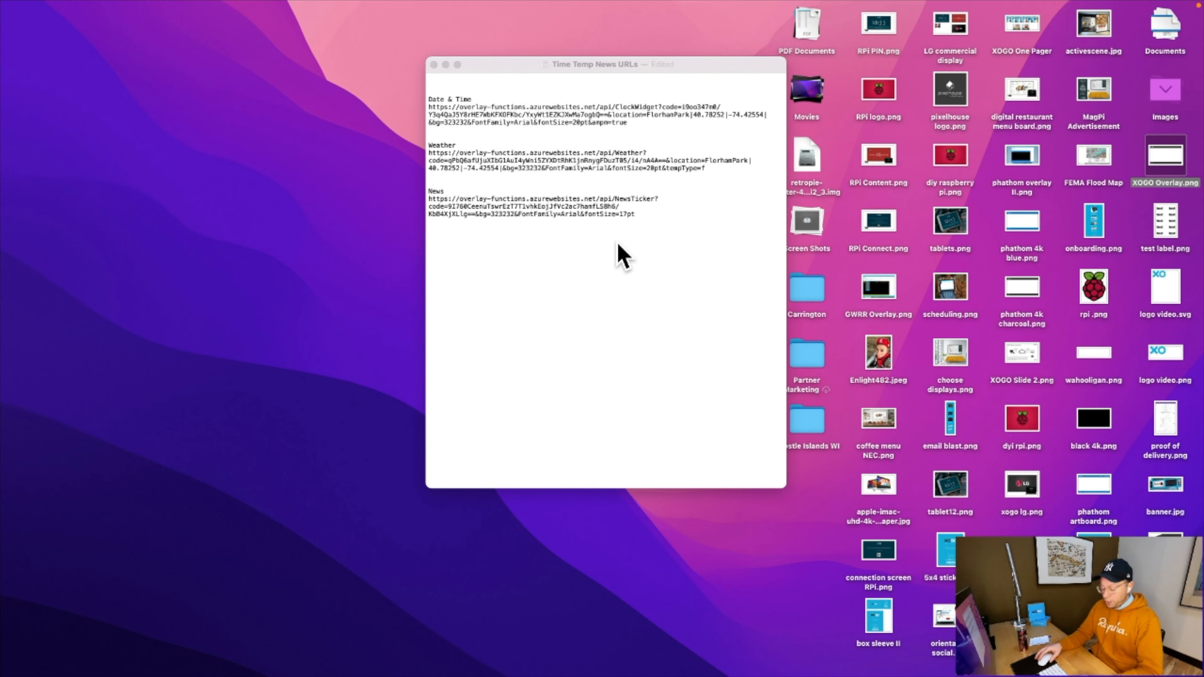
- Copy the exported XOGO Overlay image onto the Windows desktop, replacing the existing file
key("ctrl+super+0")
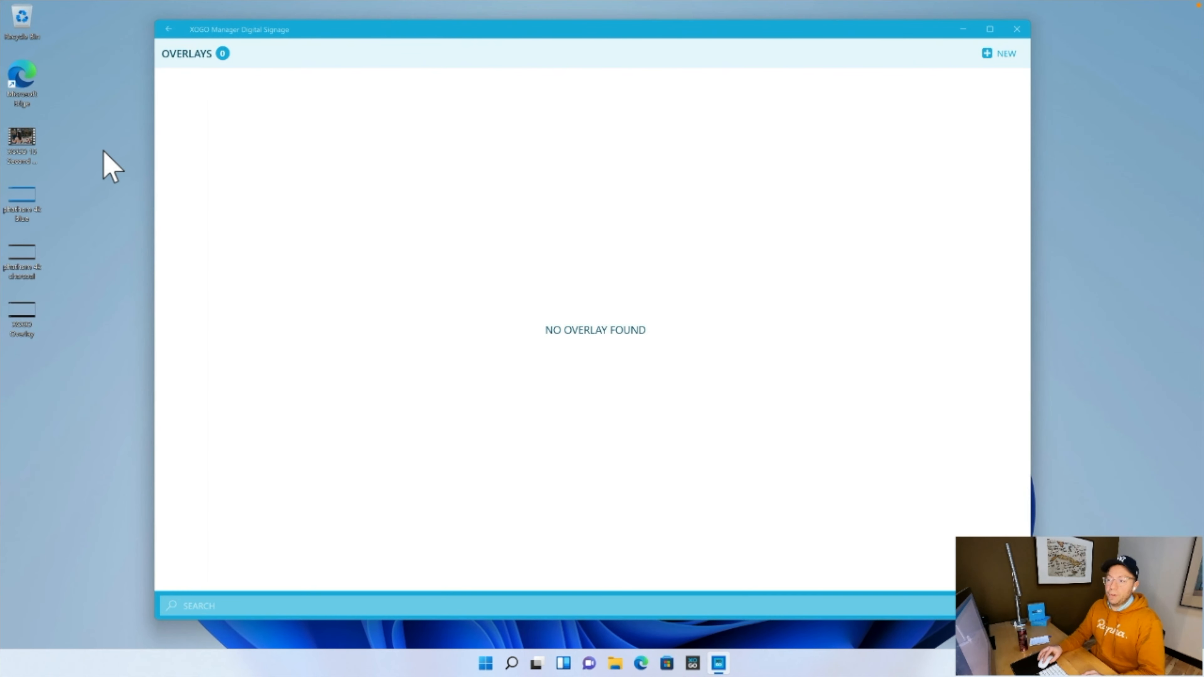
left_click(105, 151)
left_click(61, 402)
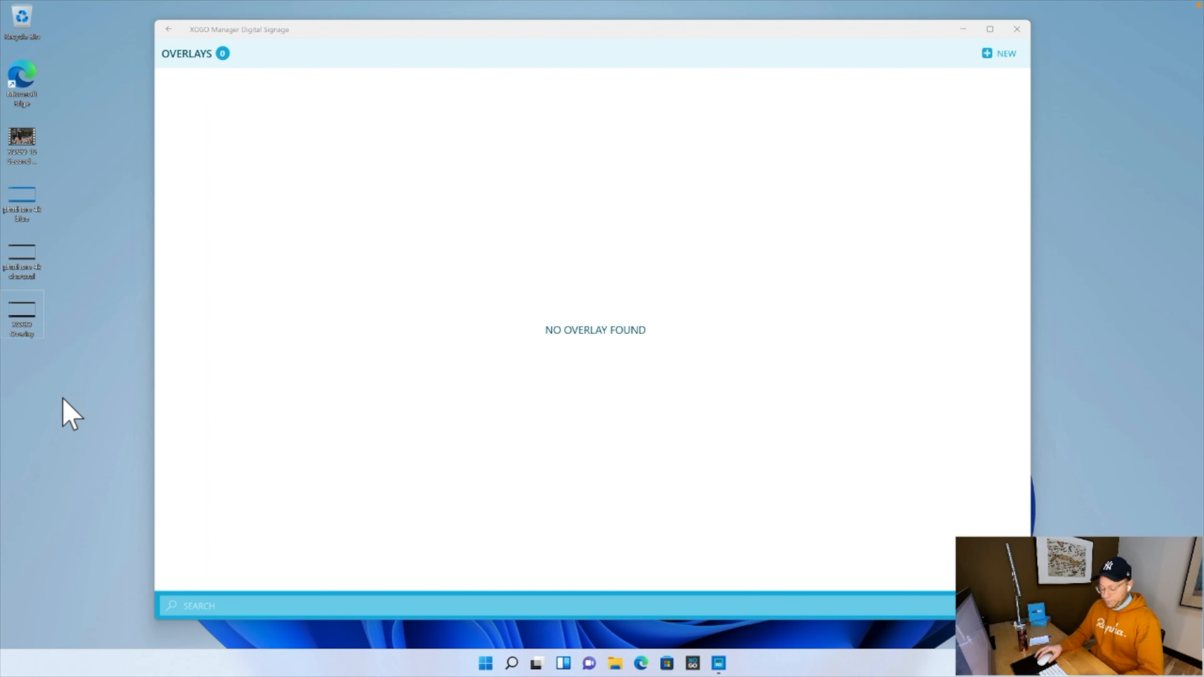
key("ctrl+v")
left_click(221, 331)
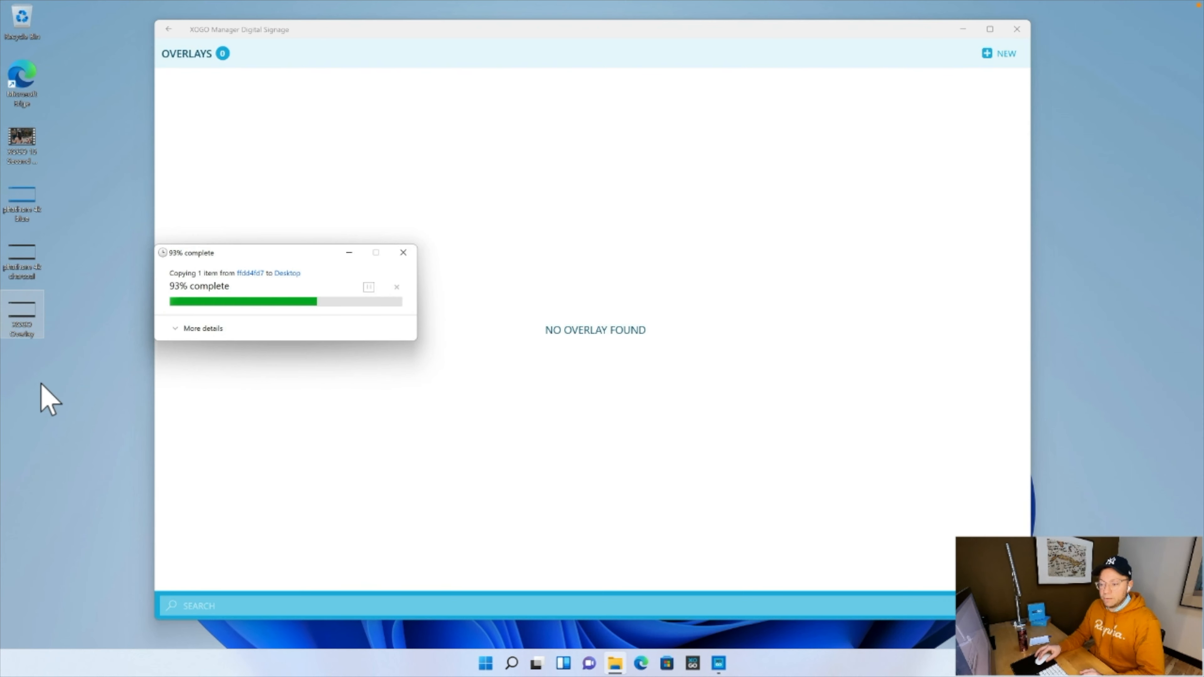
left_click(64, 384)
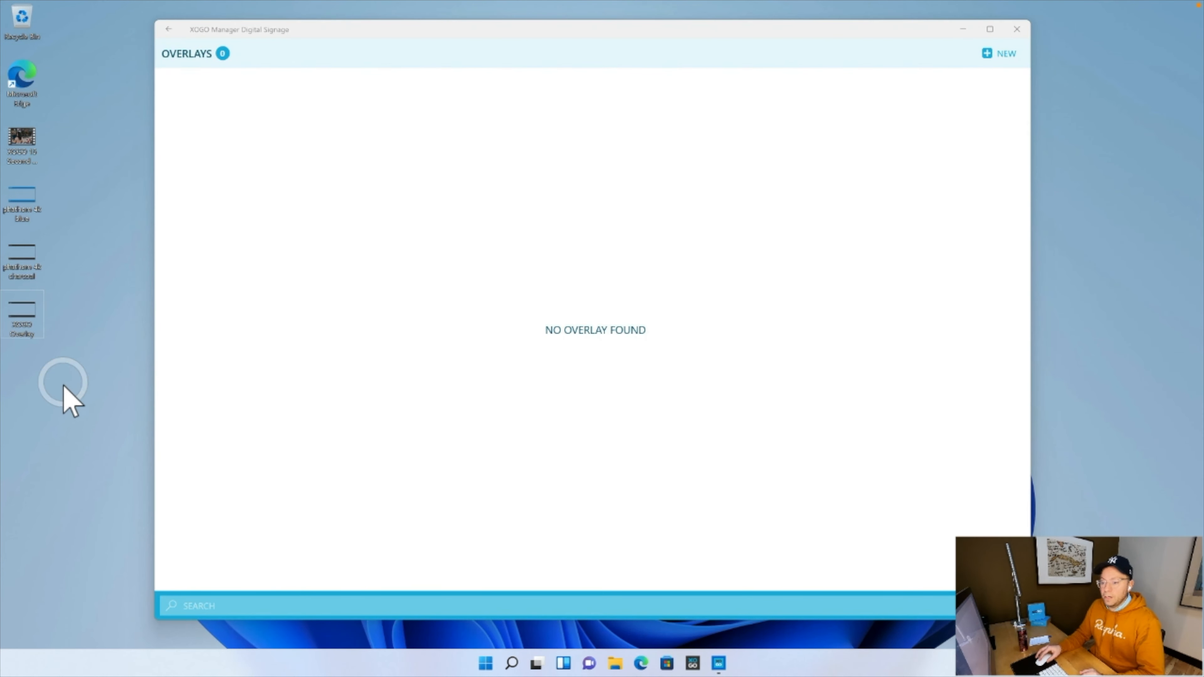
left_click(23, 329)
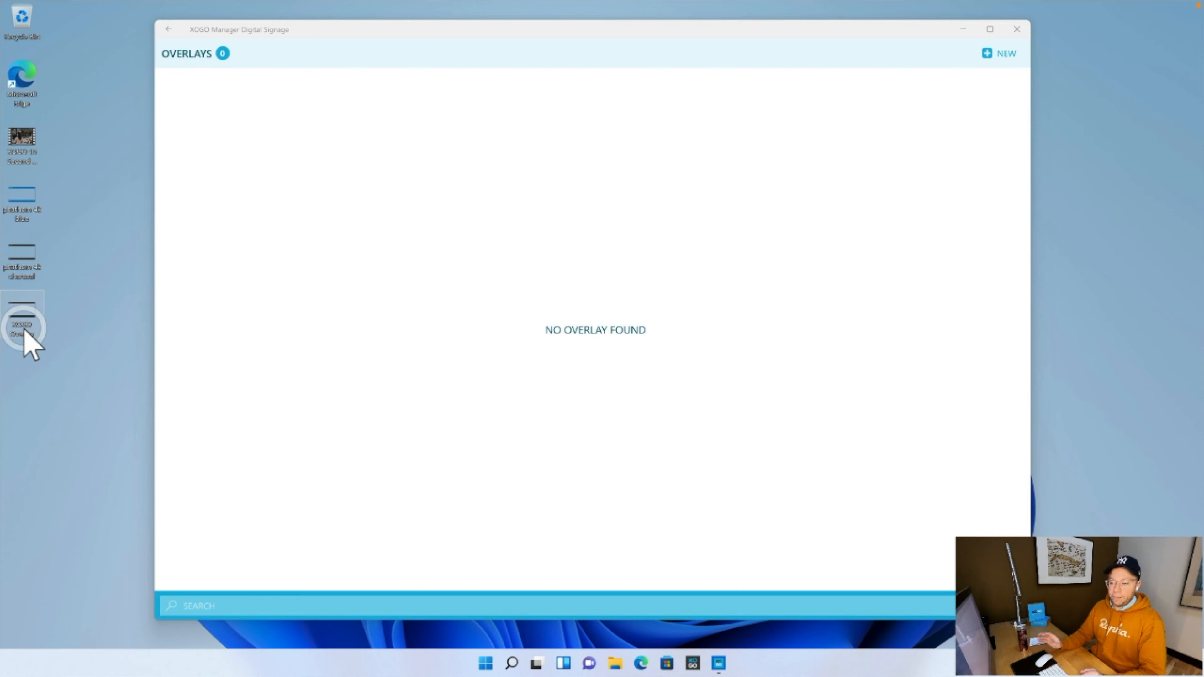
left_click(87, 305)
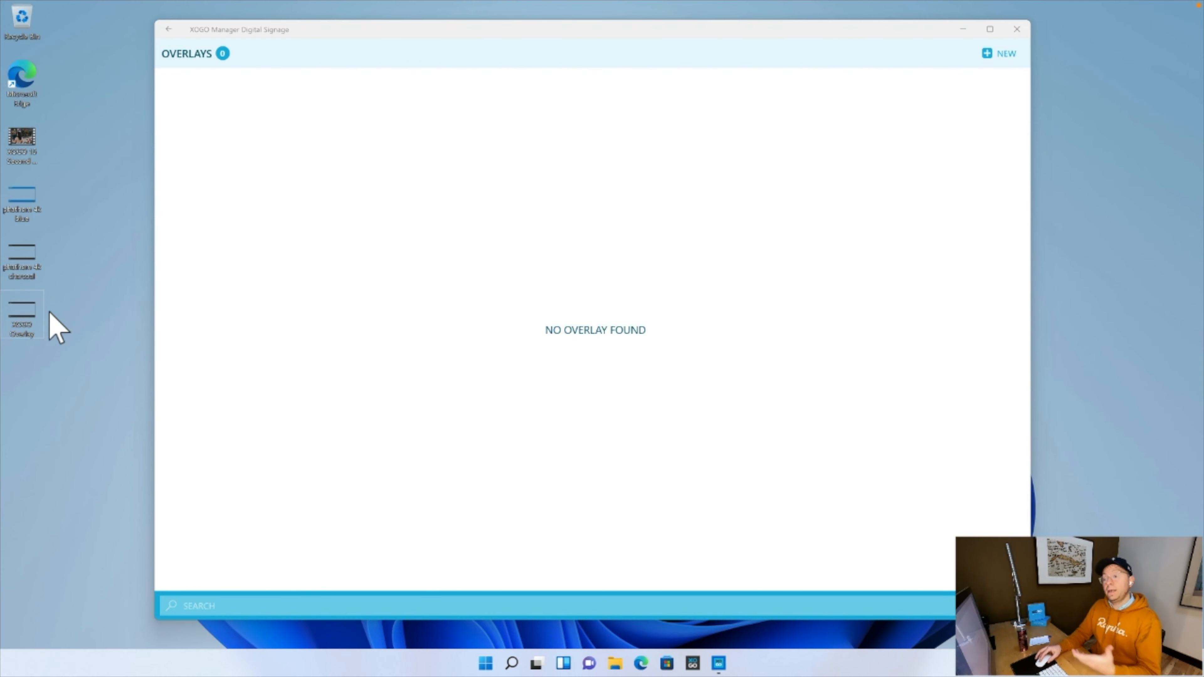
- Create a new overlay in XOGO Manager and name it XOGO Overlay
left_click(529, 29)
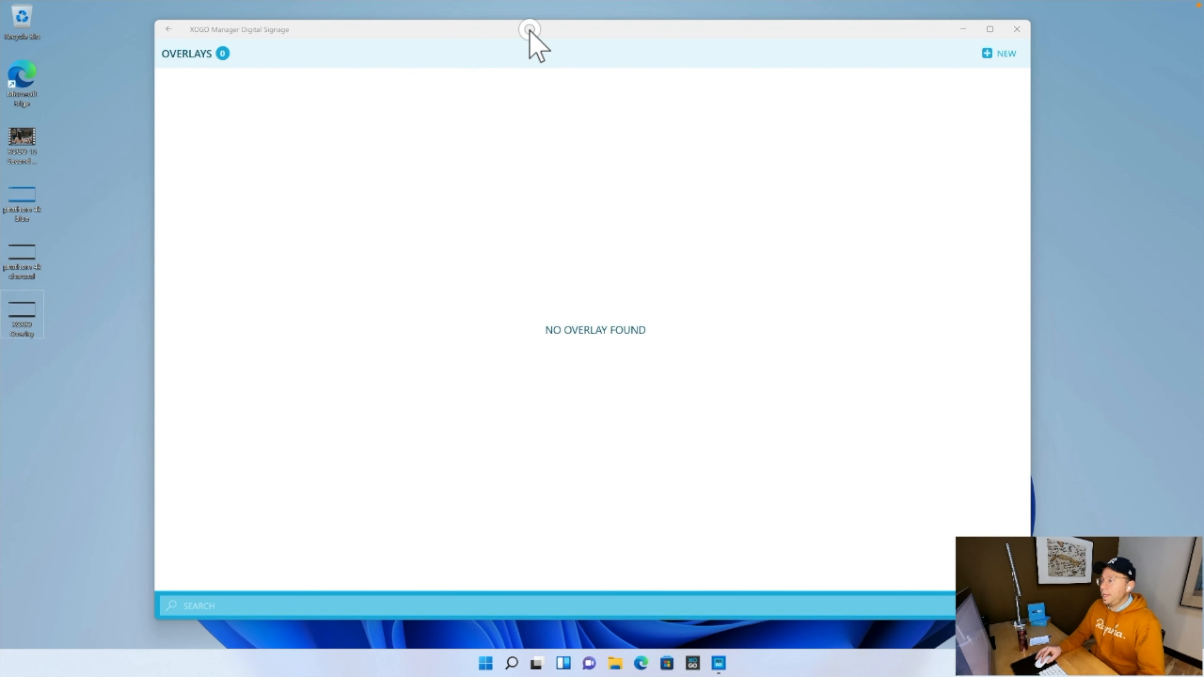
left_click_drag(529, 29, 534, 32)
left_click(1011, 53)
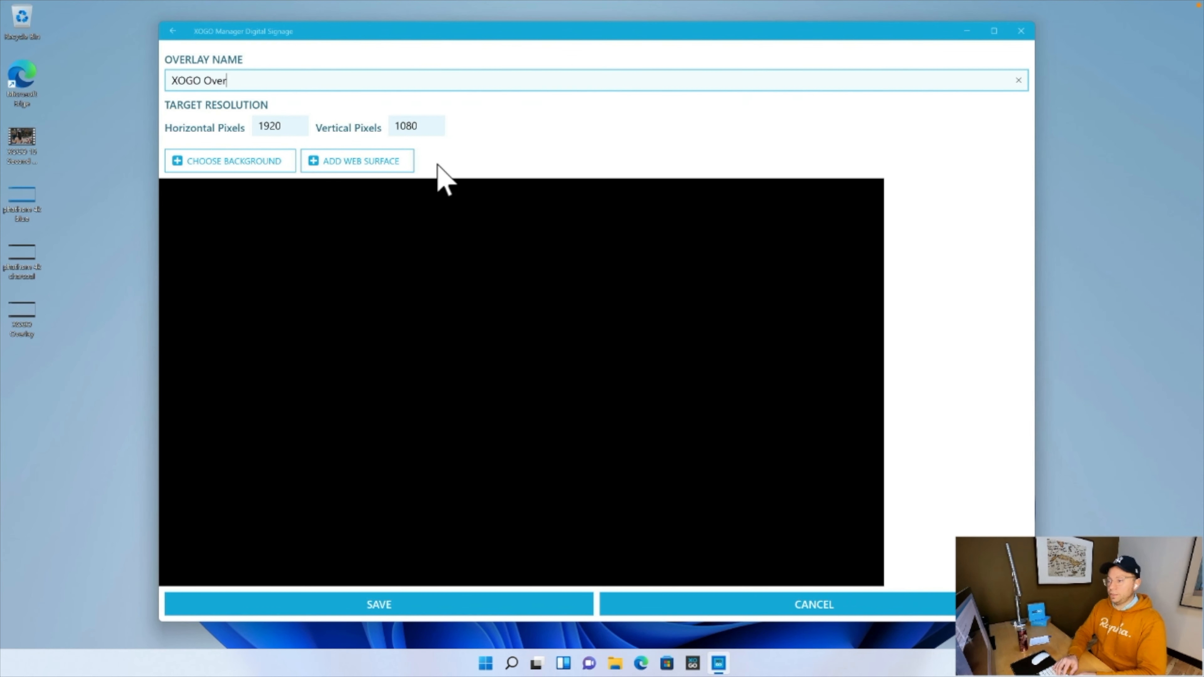
- Set the XOGO Overlay image from the Desktop folder as the overlay's background
left_click(270, 166)
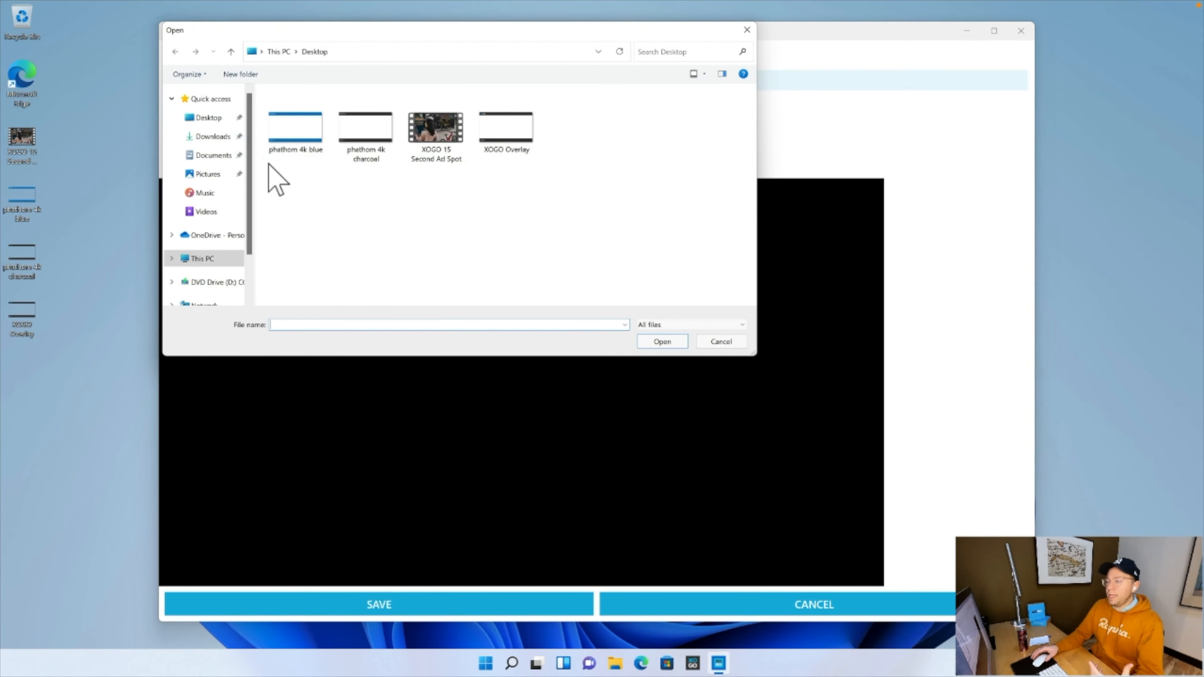
left_click_drag(402, 37, 455, 32)
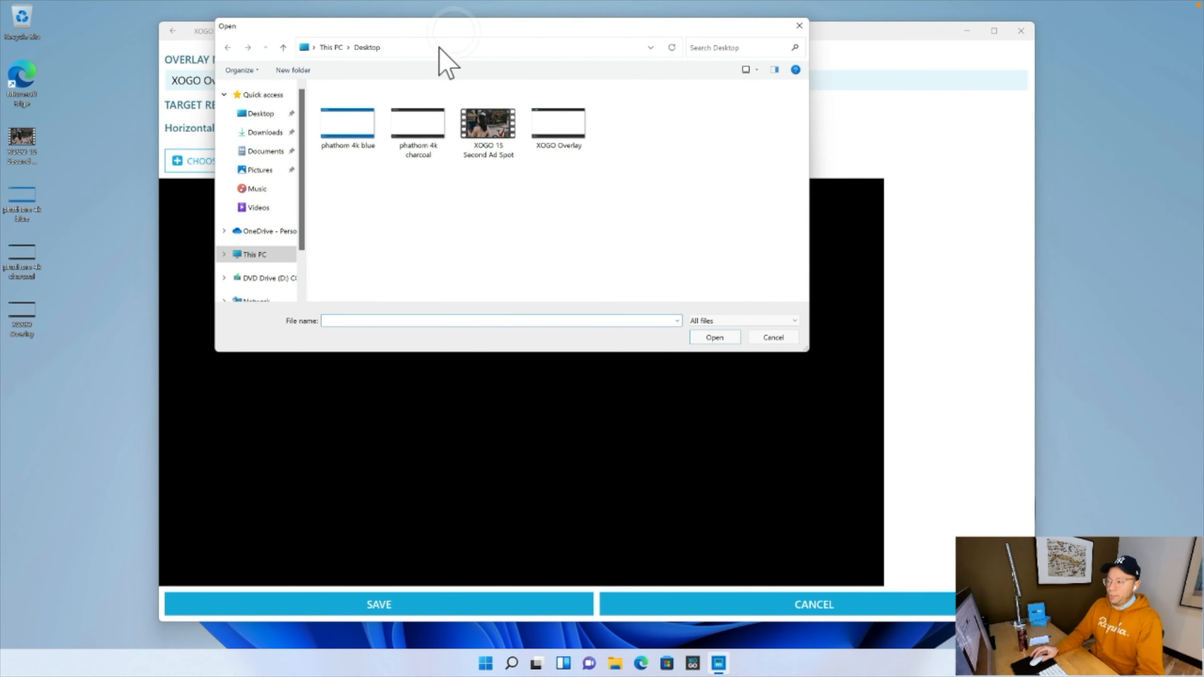
left_click(563, 118)
left_click(716, 340)
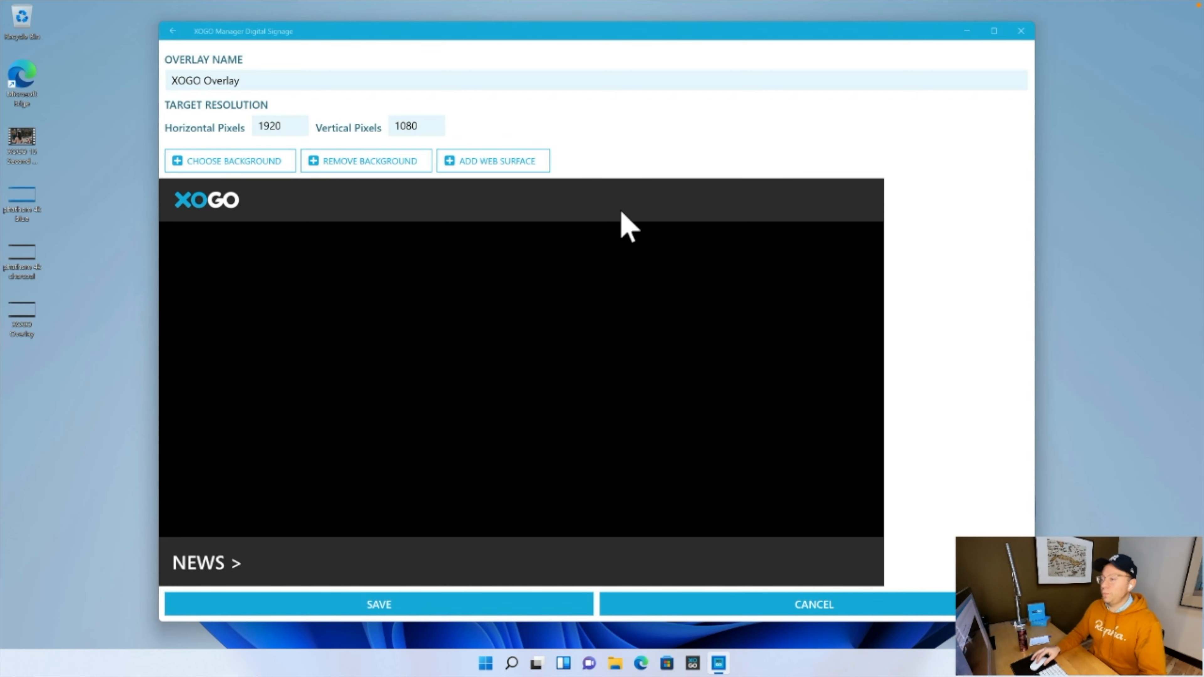
- Add a web surface to the XOGO Overlay and open its URL attribute for editing
left_click_drag(663, 28, 663, 25)
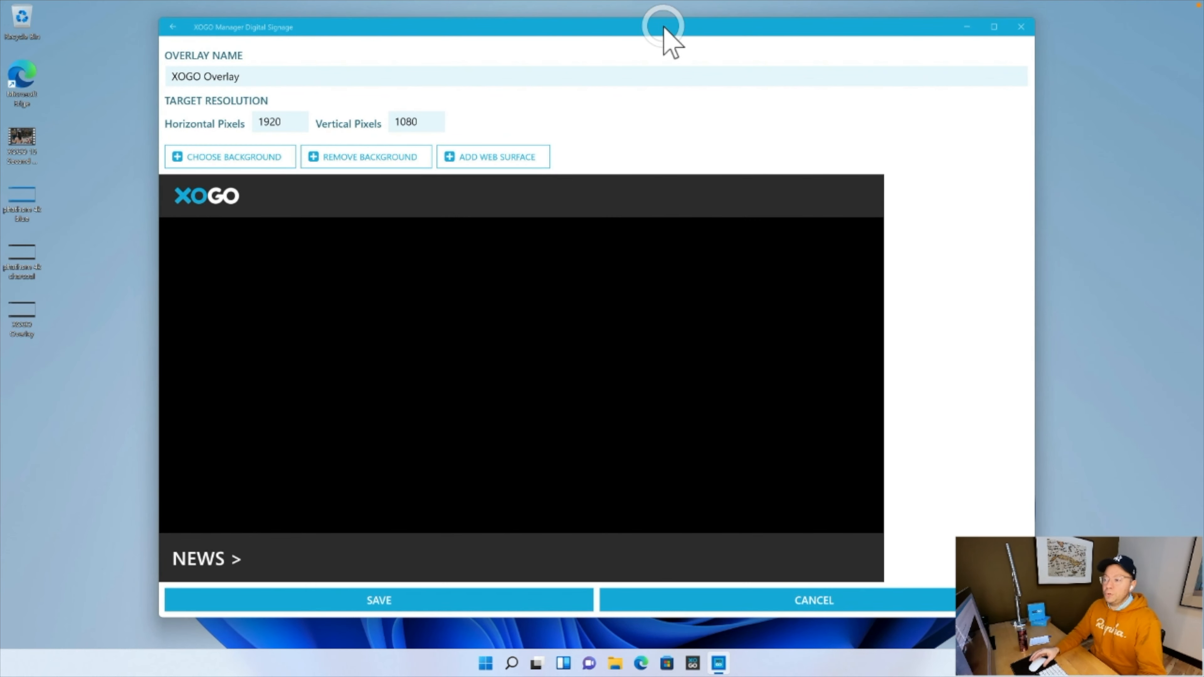
left_click(531, 161)
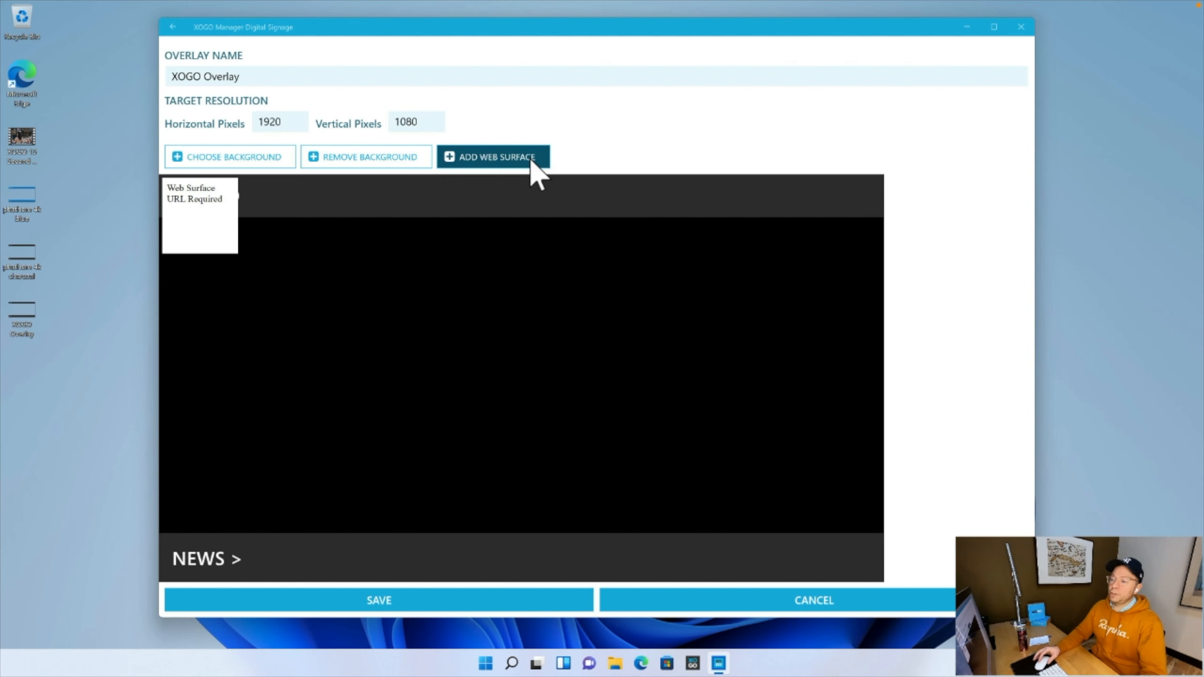
left_click(176, 193)
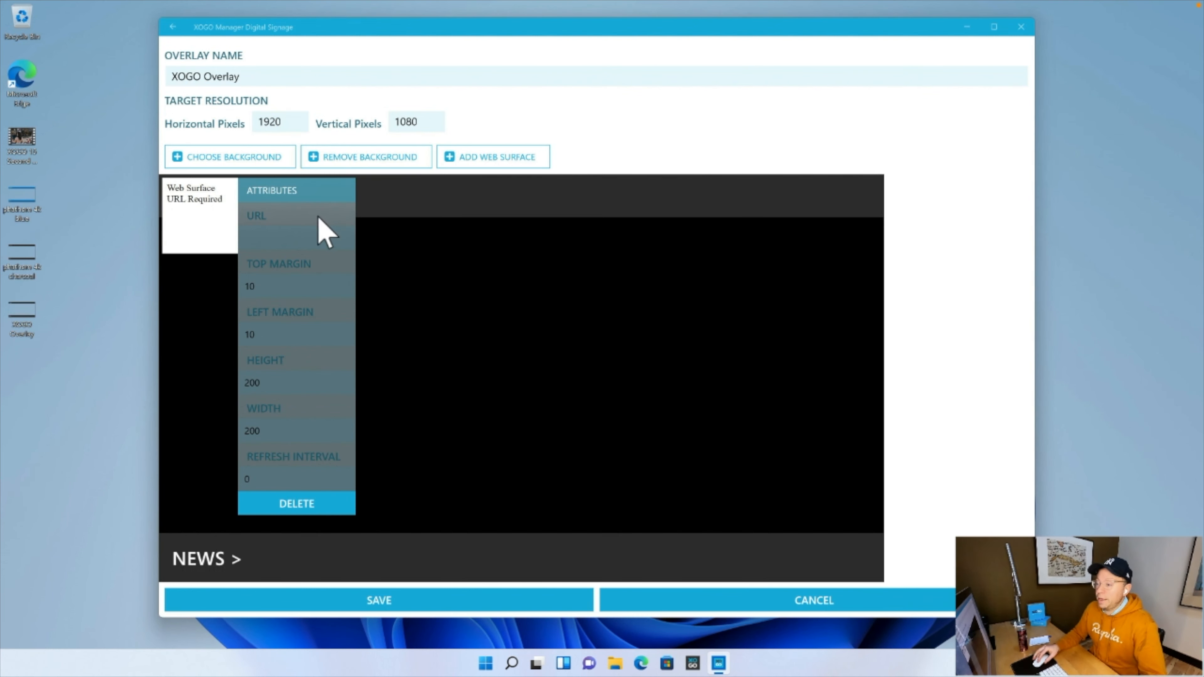
left_click(326, 241)
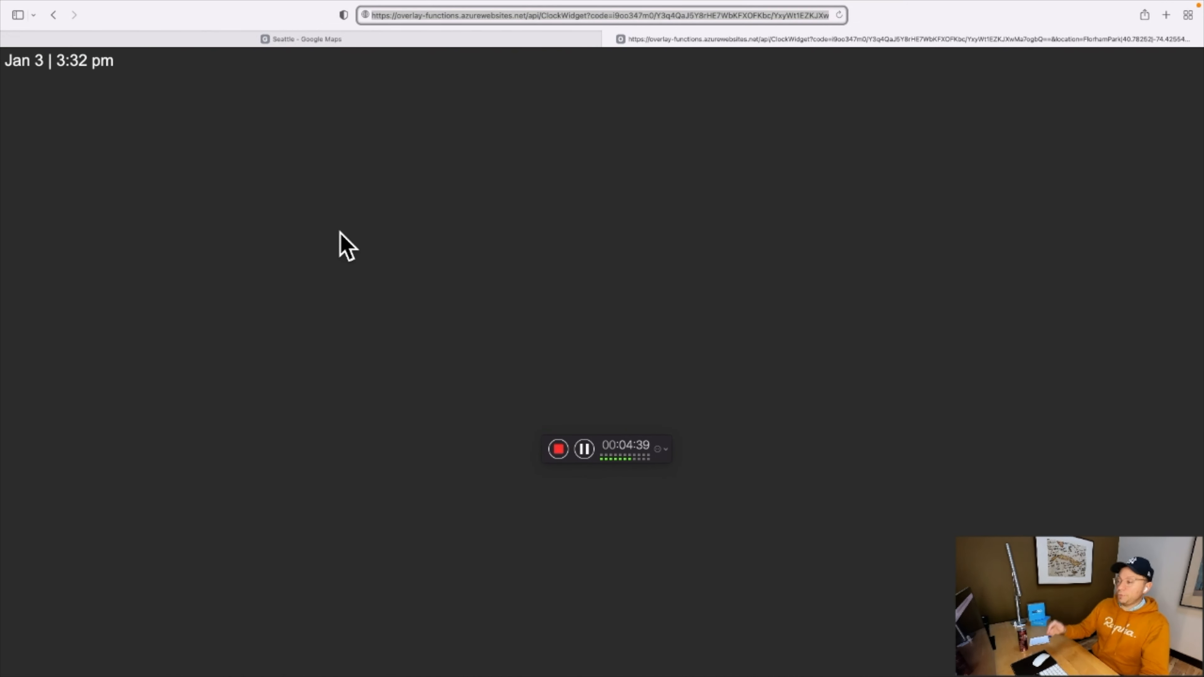
- Switch to the Time Temp News URLs document, widen its window and examine the Date & Time entry
key("ctrl+Left")
left_click(739, 70)
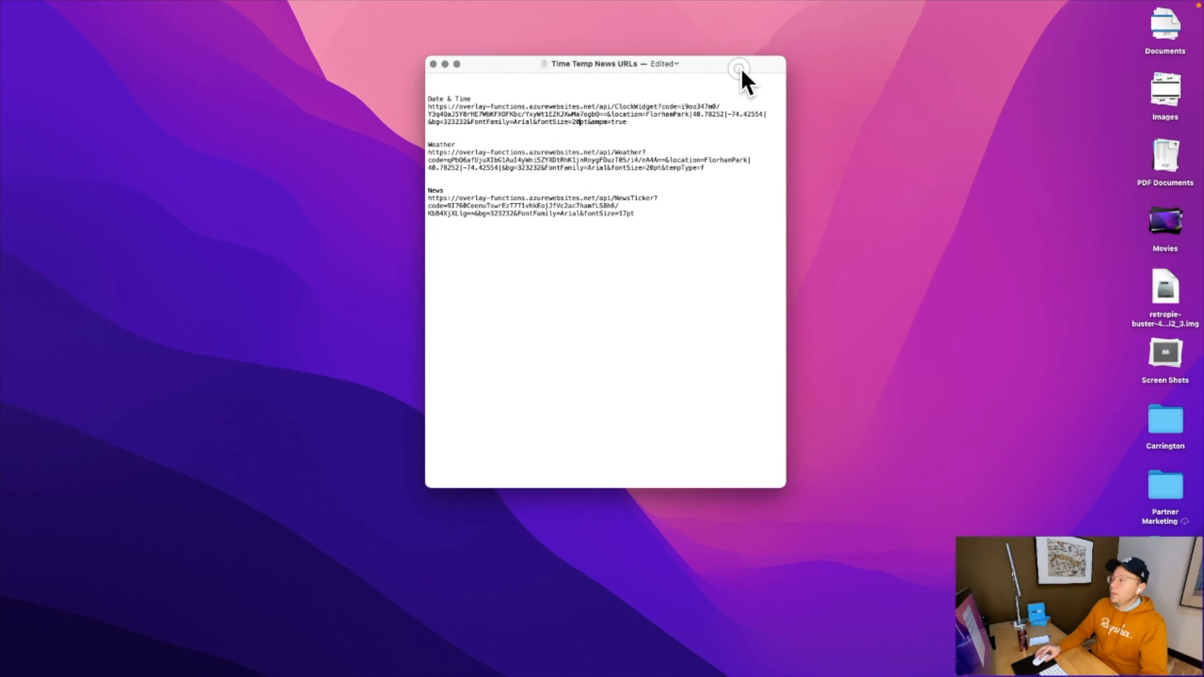
left_click_drag(740, 70, 829, 55)
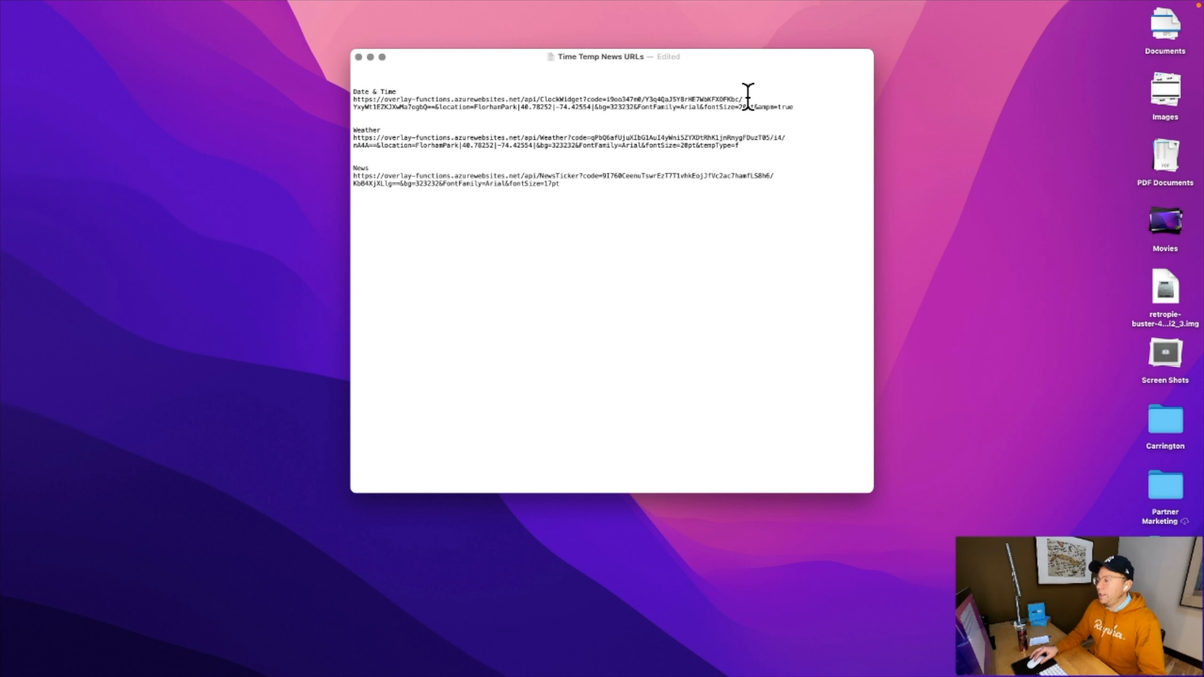
left_click_drag(745, 97, 363, 93)
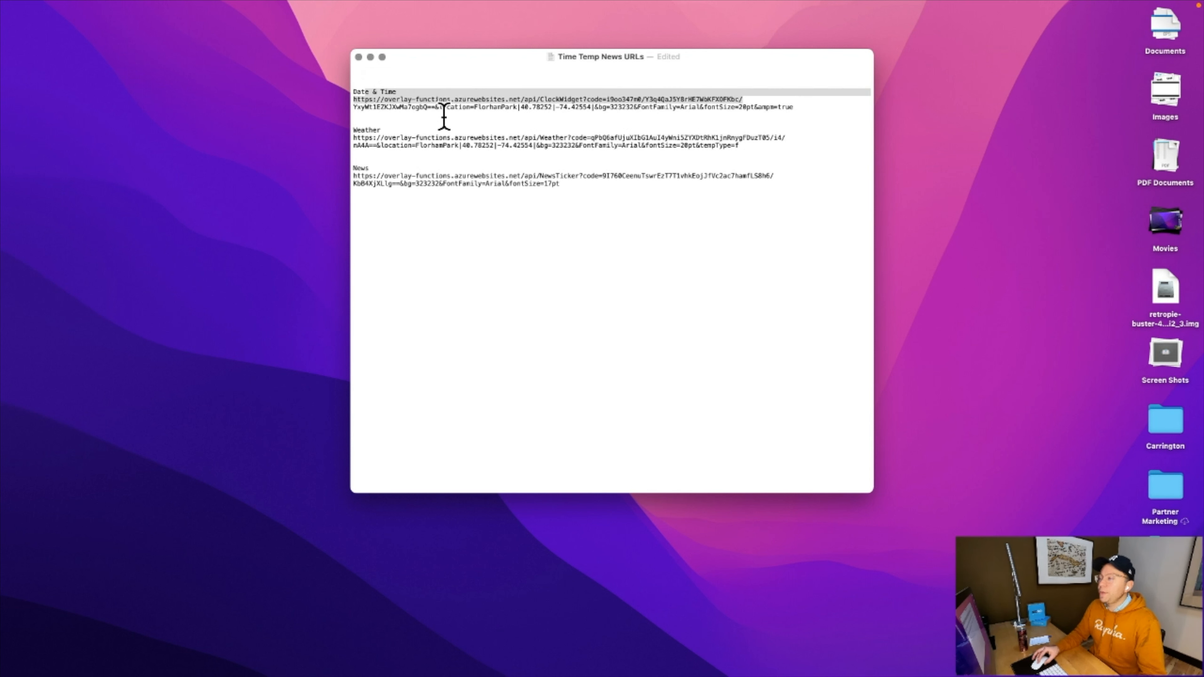
left_click(451, 104)
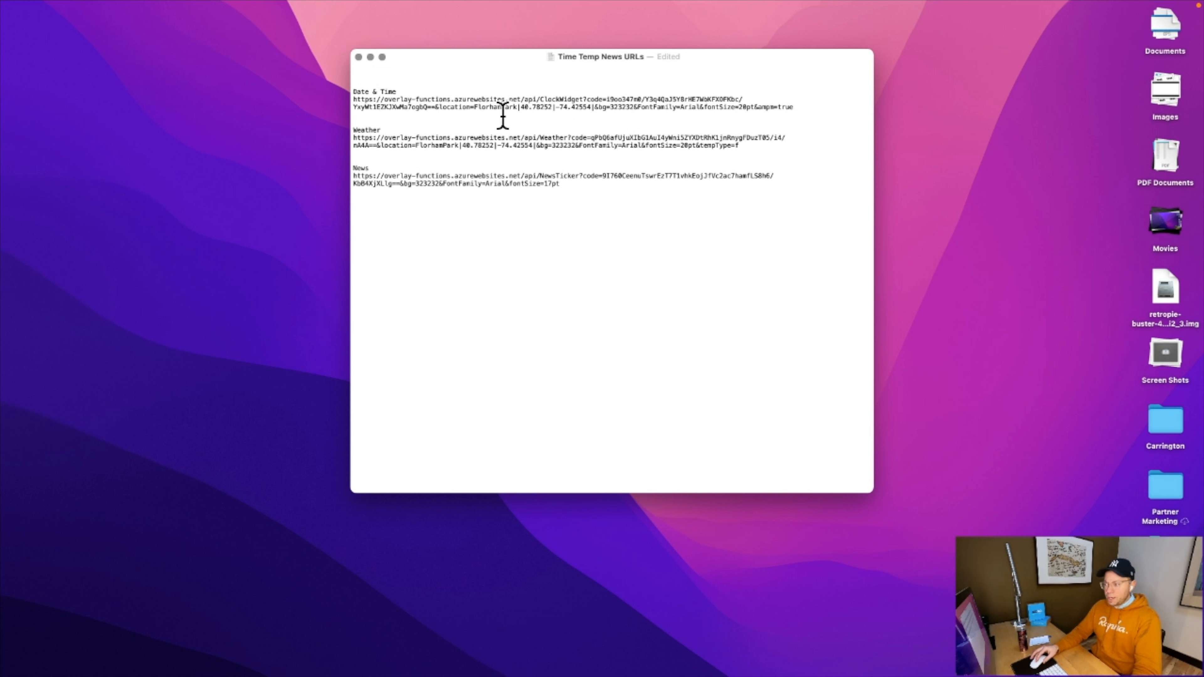
- Copy the full Date & Time widget URL, including its access code, from the document and load it in Safari
left_click(509, 103)
triple_click(509, 104)
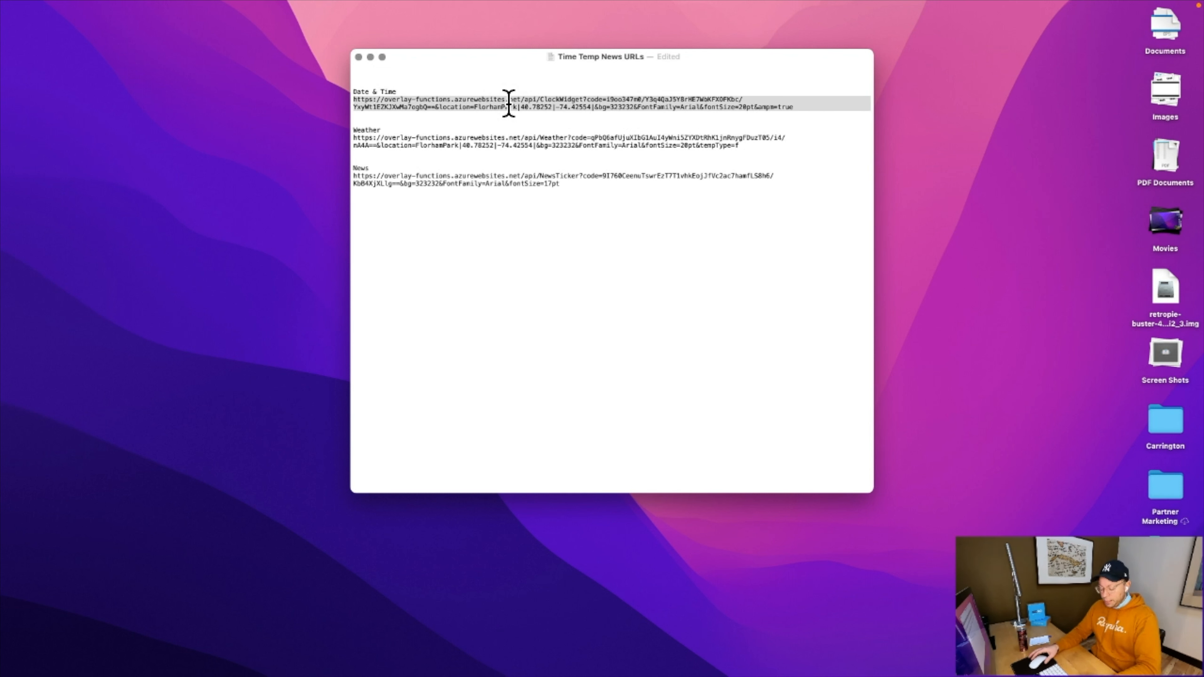
key("ctrl+Right")
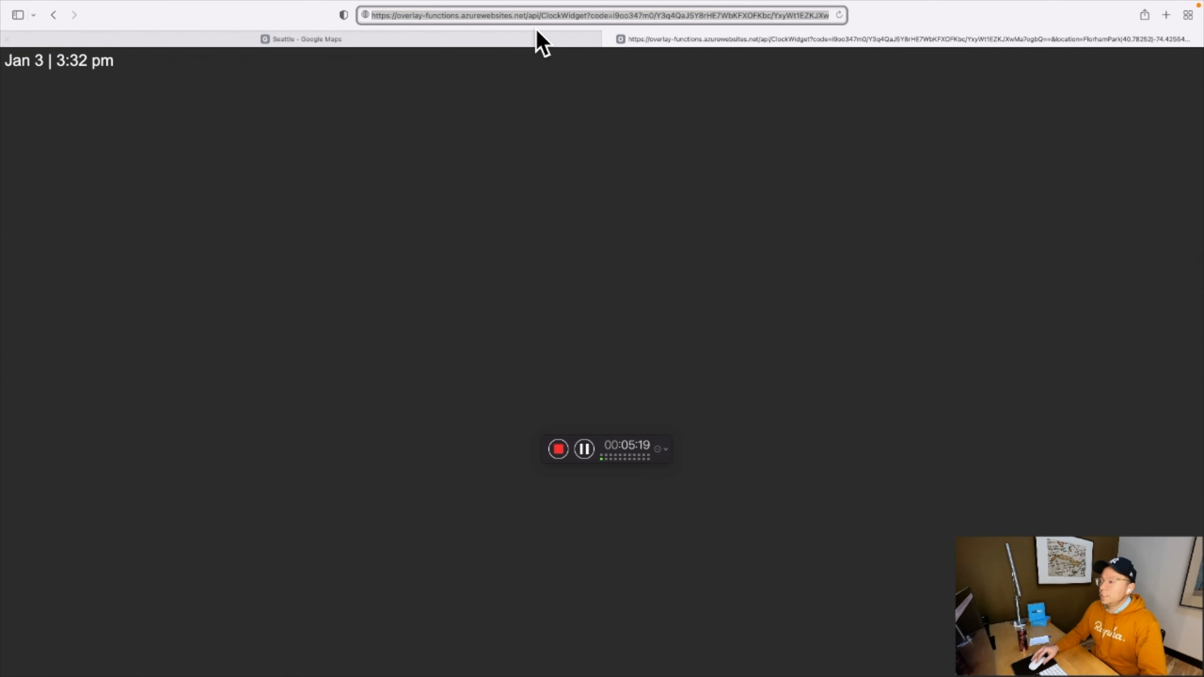
left_click(548, 16)
key("super+v")
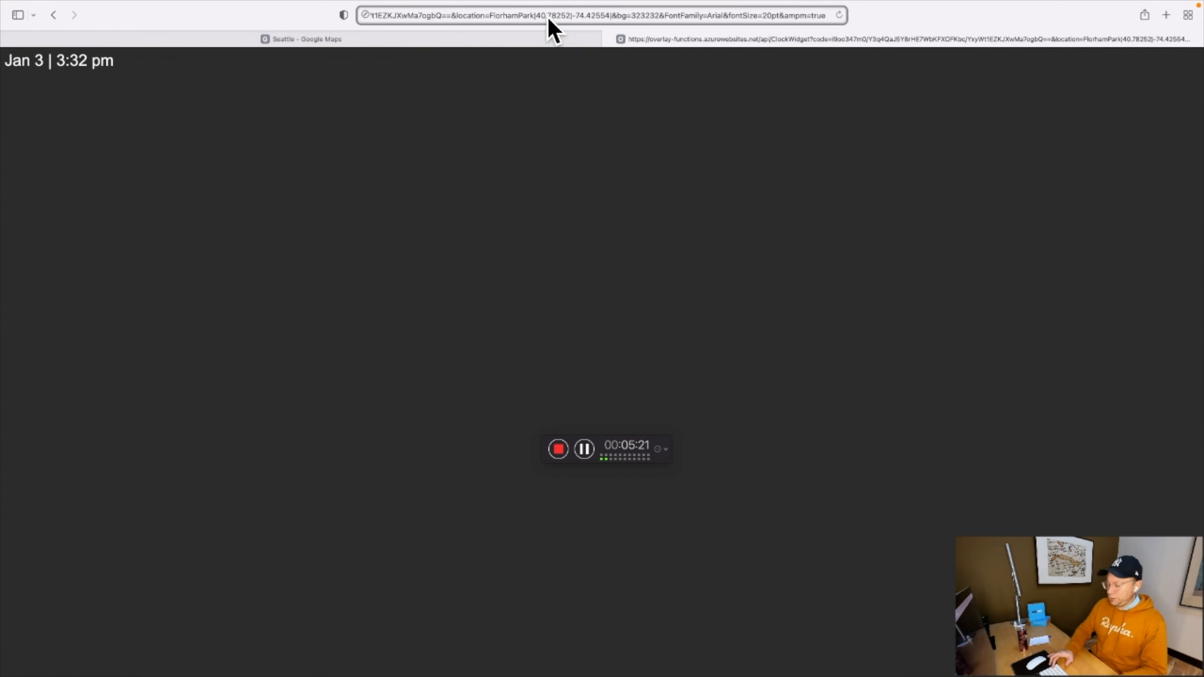
key("Return")
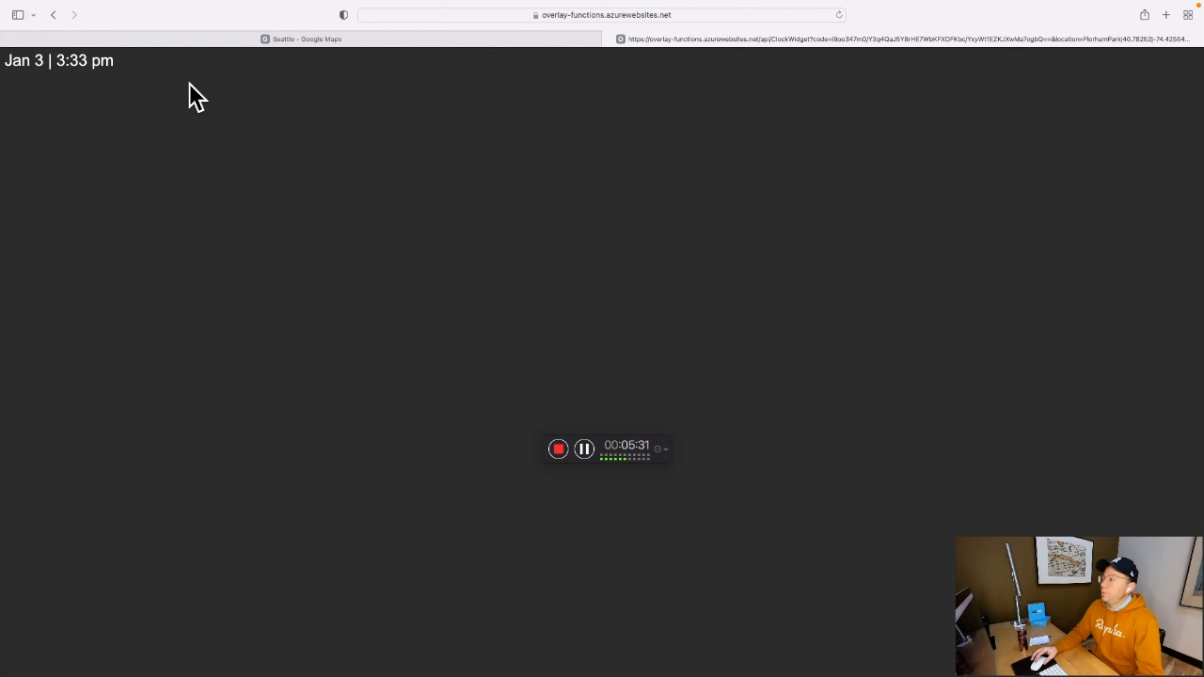
- Check the location part of the Date & Time URL and look up Seattle's latitude and longitude in Google Maps
key("ctrl+Left")
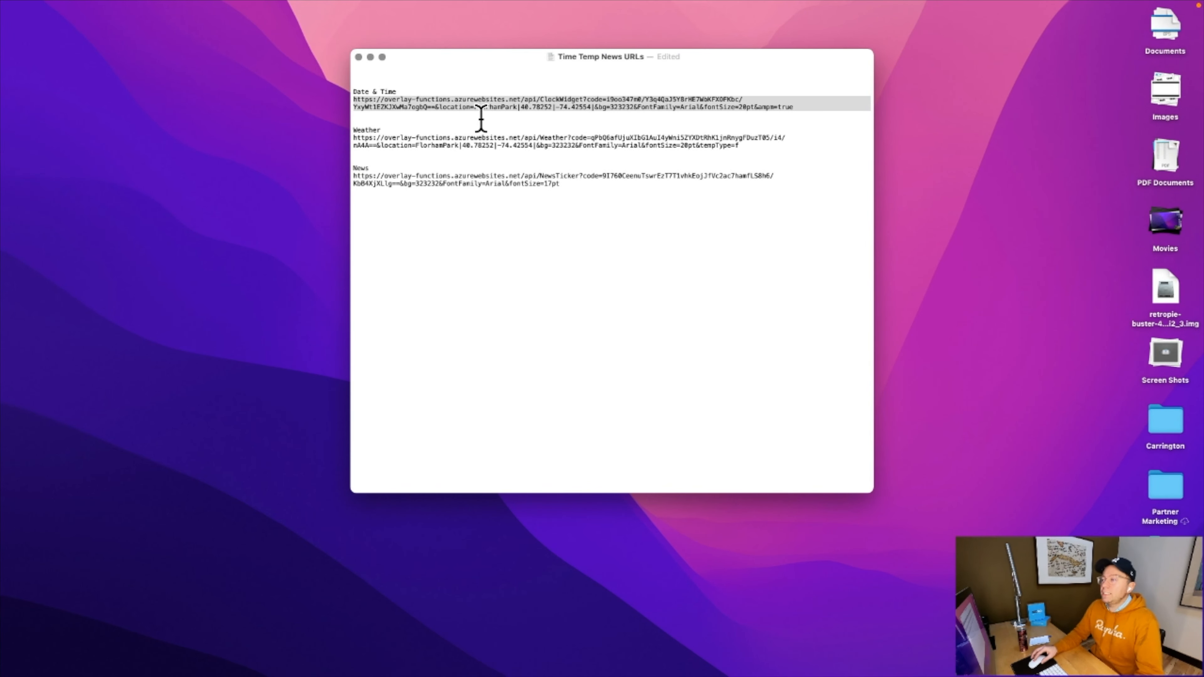
left_click(481, 119)
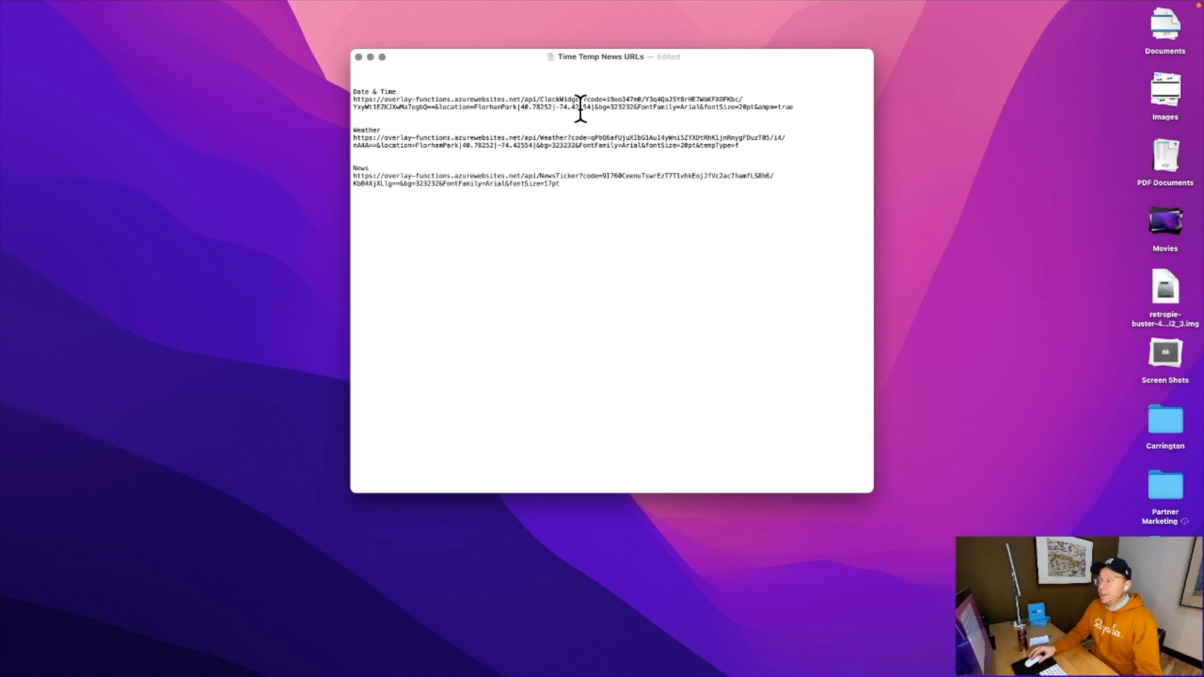
key("ctrl+Right")
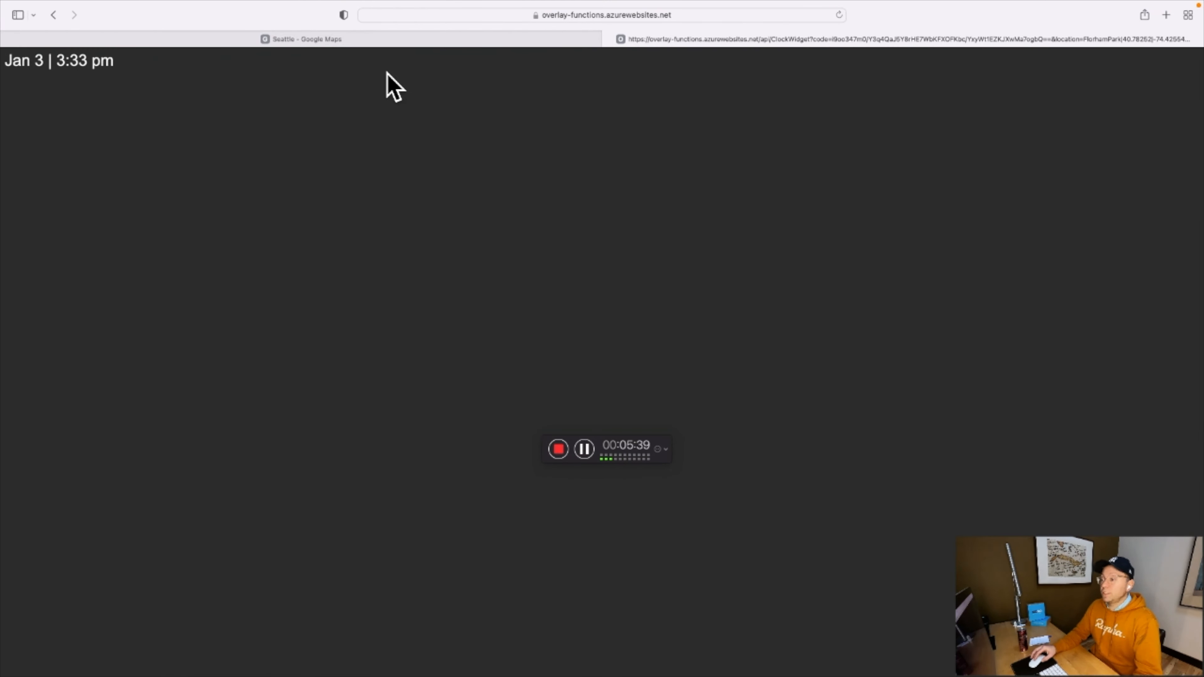
left_click(322, 40)
left_click(455, 187)
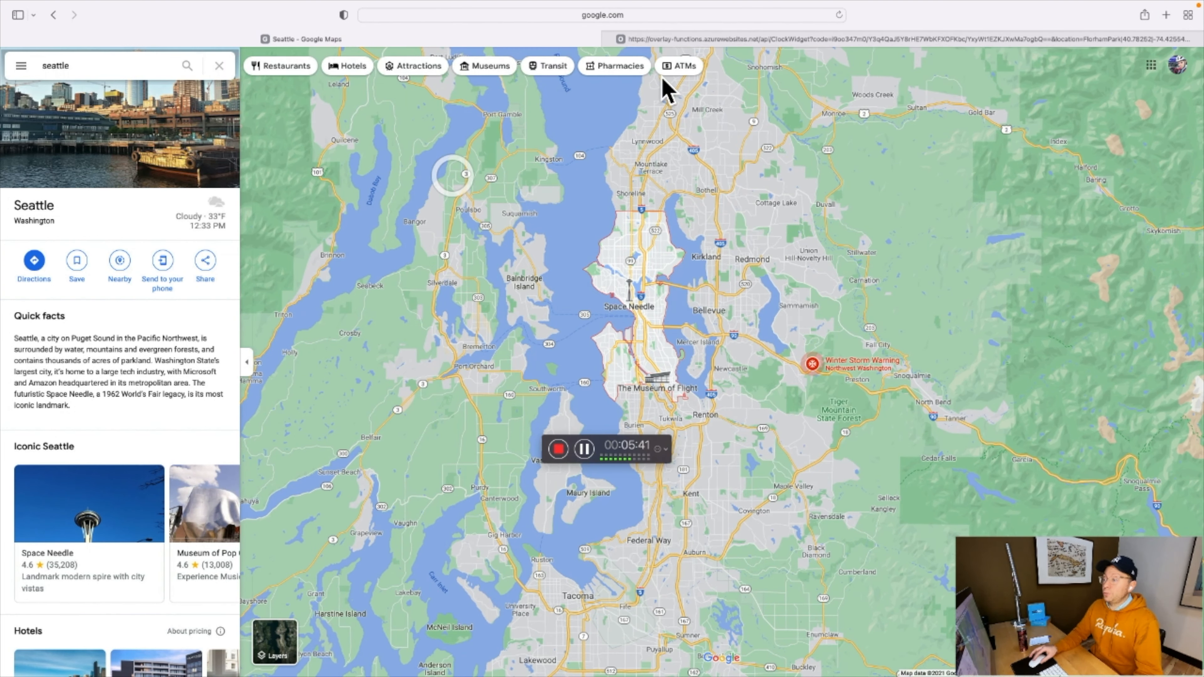
right_click(663, 299)
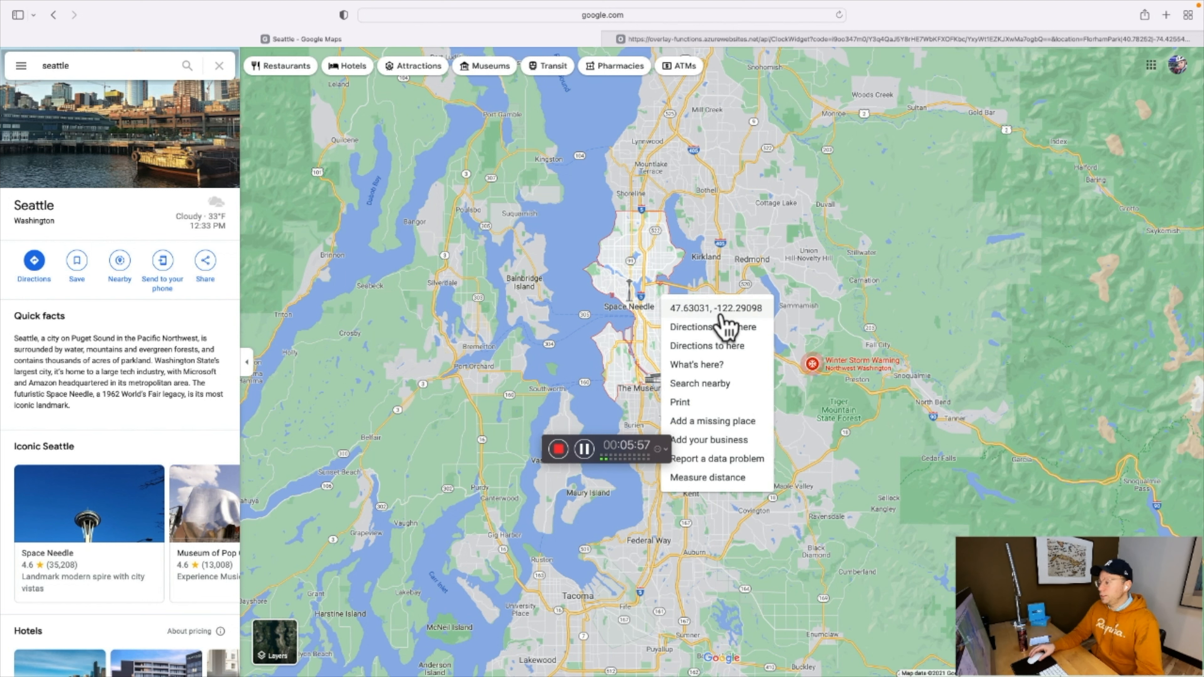
left_click(640, 315)
- Examine the coordinates and the bg background colour value of the Date & Time URL in the text document
key("ctrl+Left")
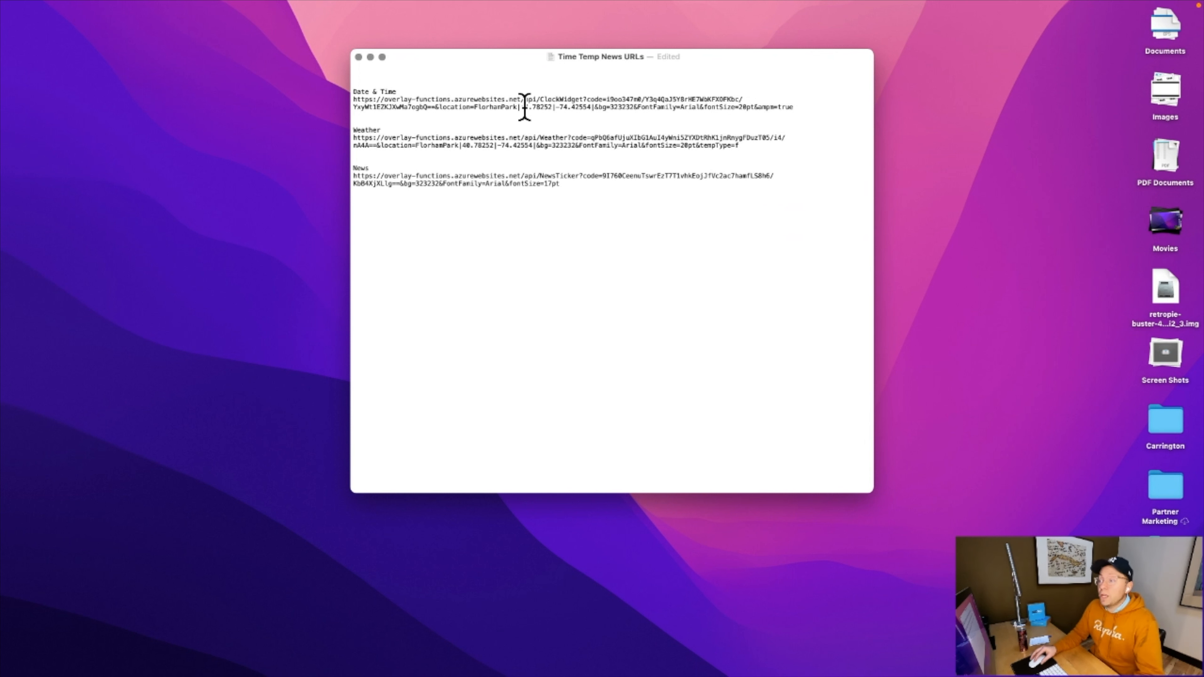
left_click_drag(521, 107, 635, 107)
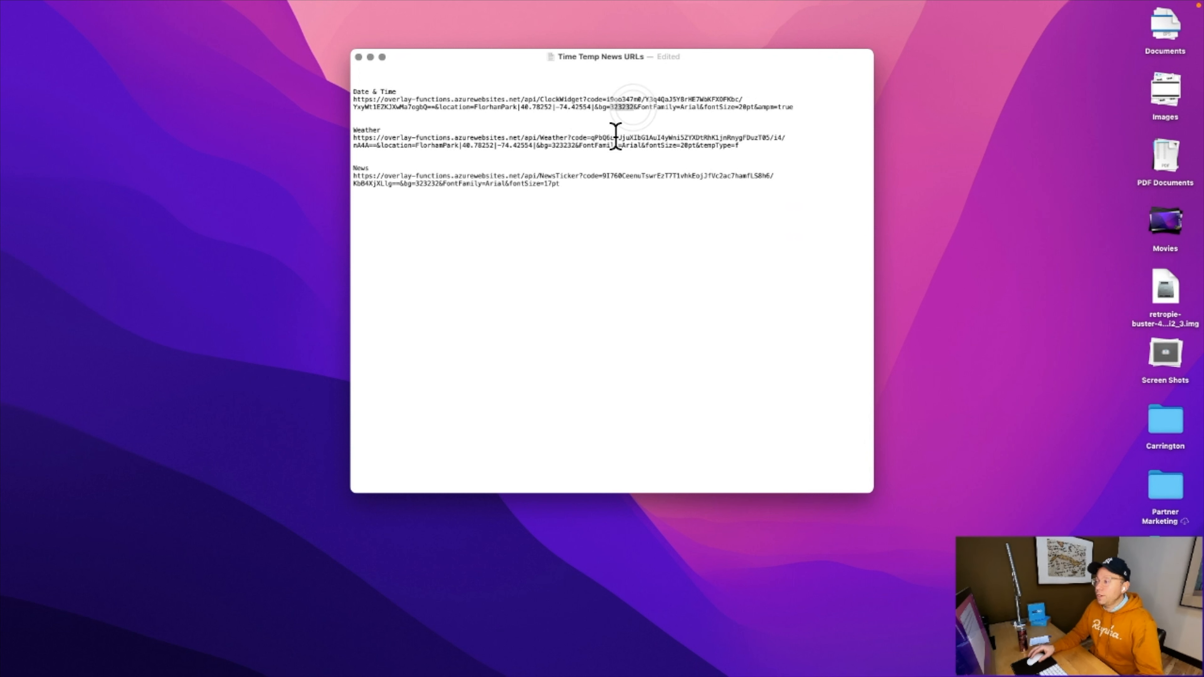
left_click(615, 115)
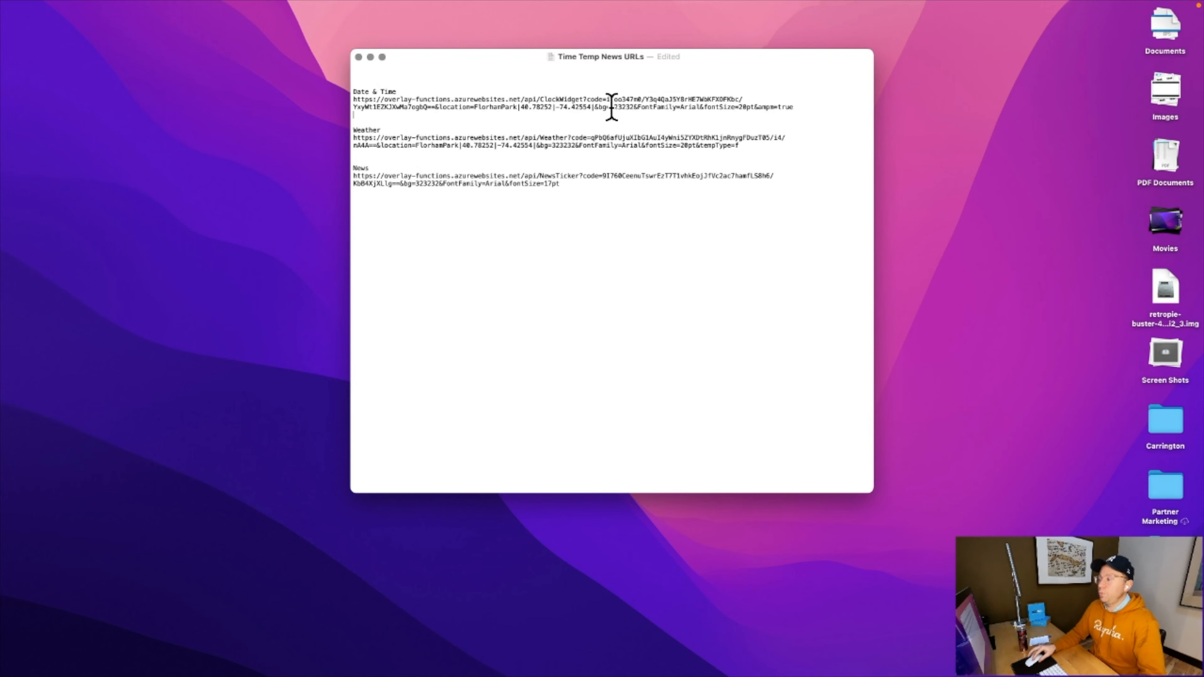
- Set the bg parameter of the clock widget's URL in Safari to 444444 and reload the page
key("ctrl+Right")
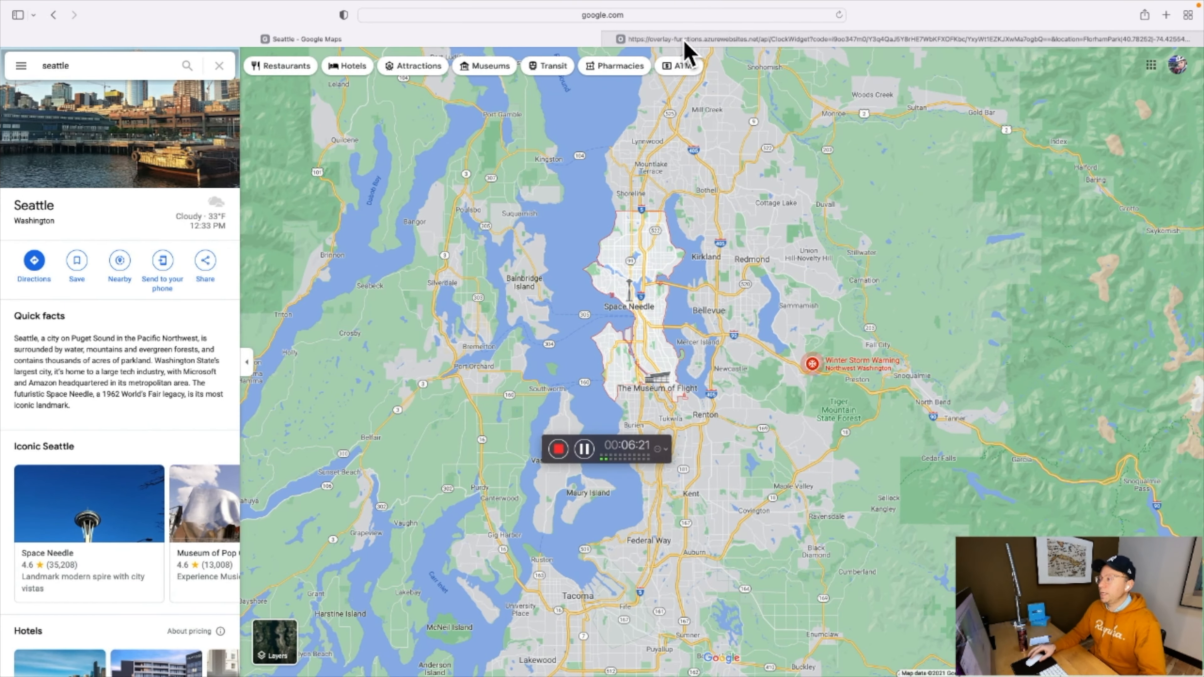
left_click(690, 39)
left_click(675, 19)
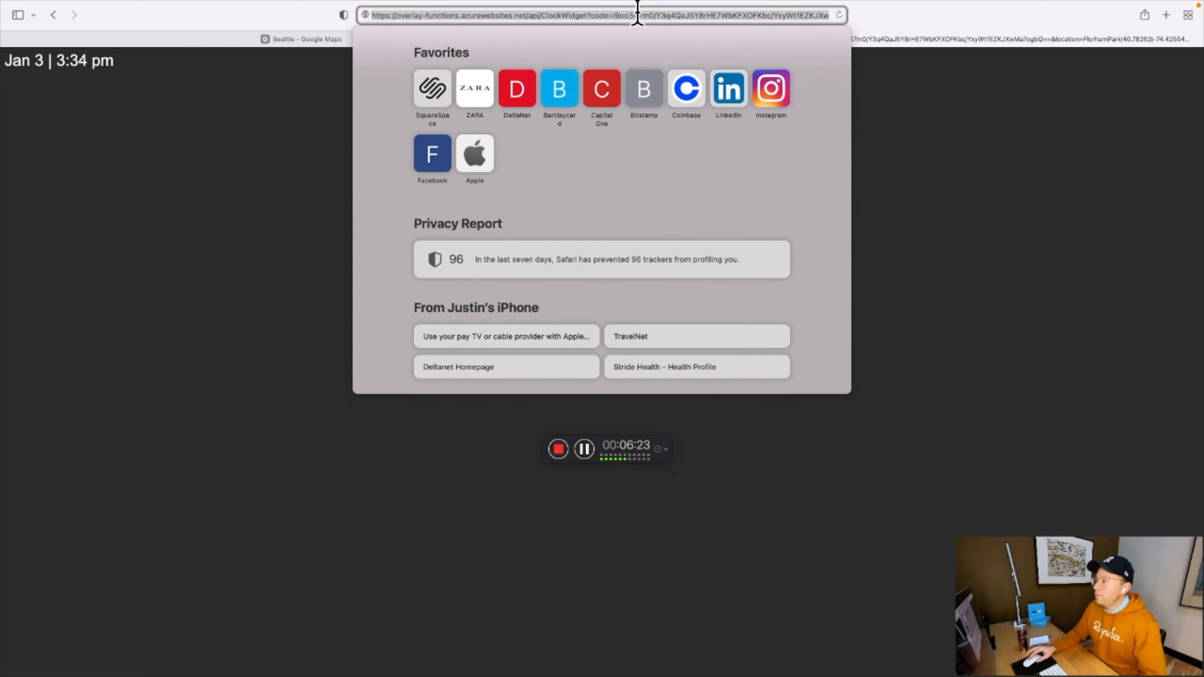
key("Right")
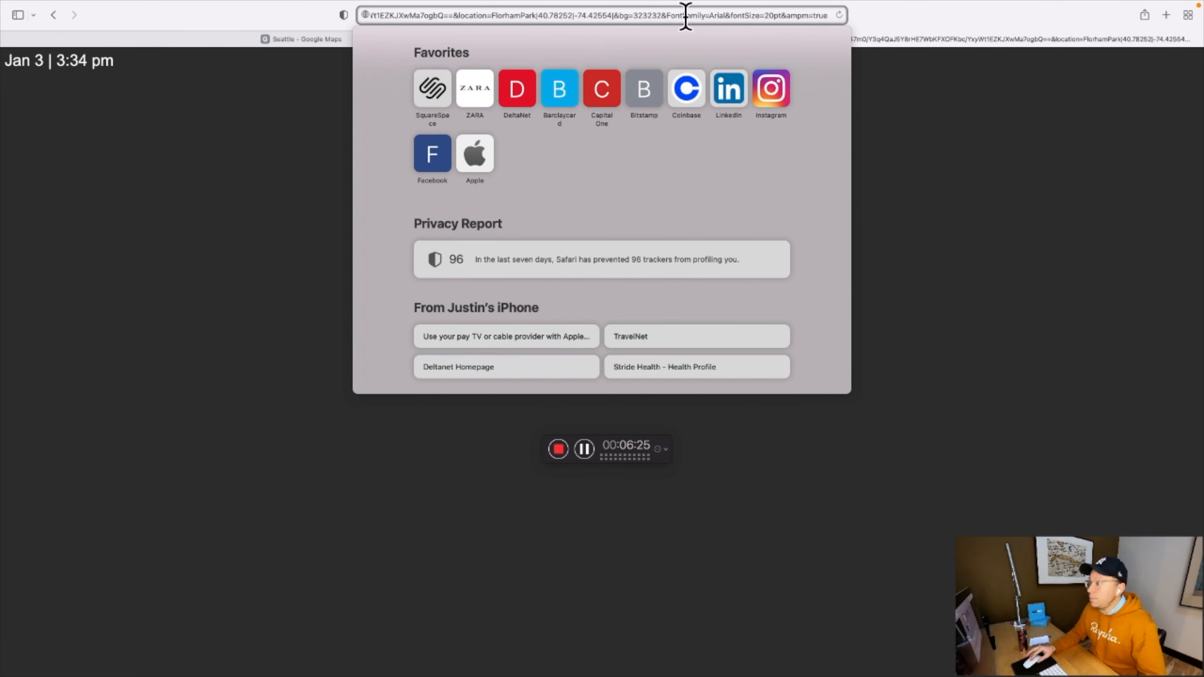
left_click_drag(660, 16, 635, 16)
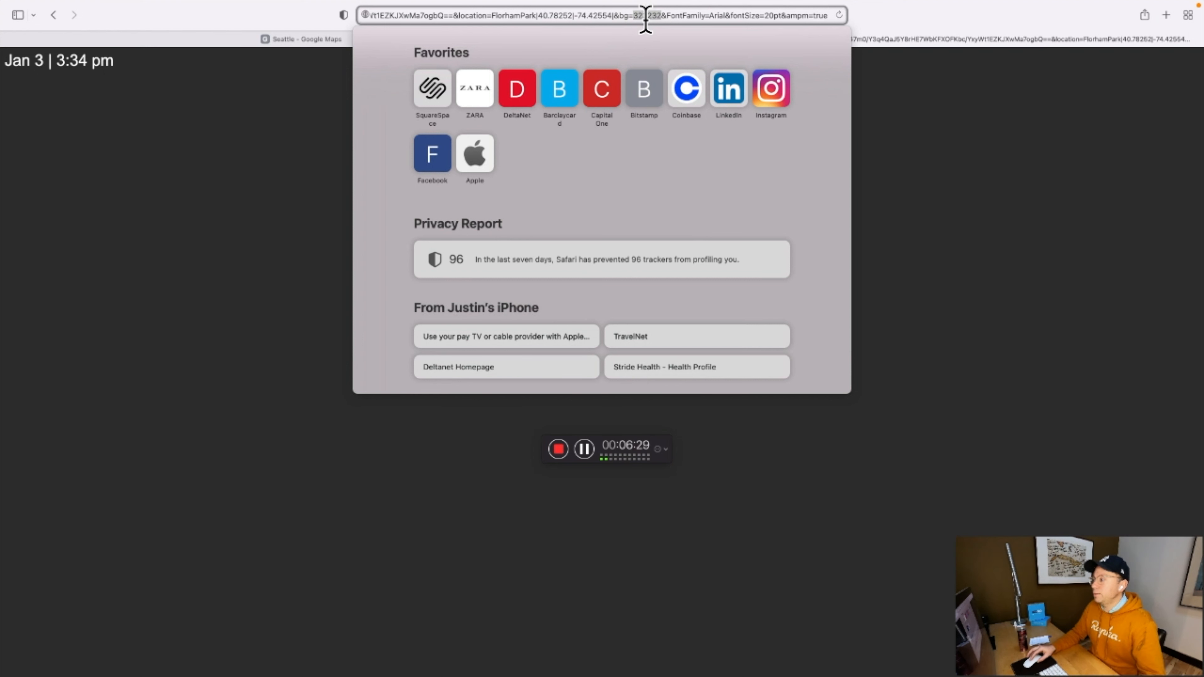
type("4444")
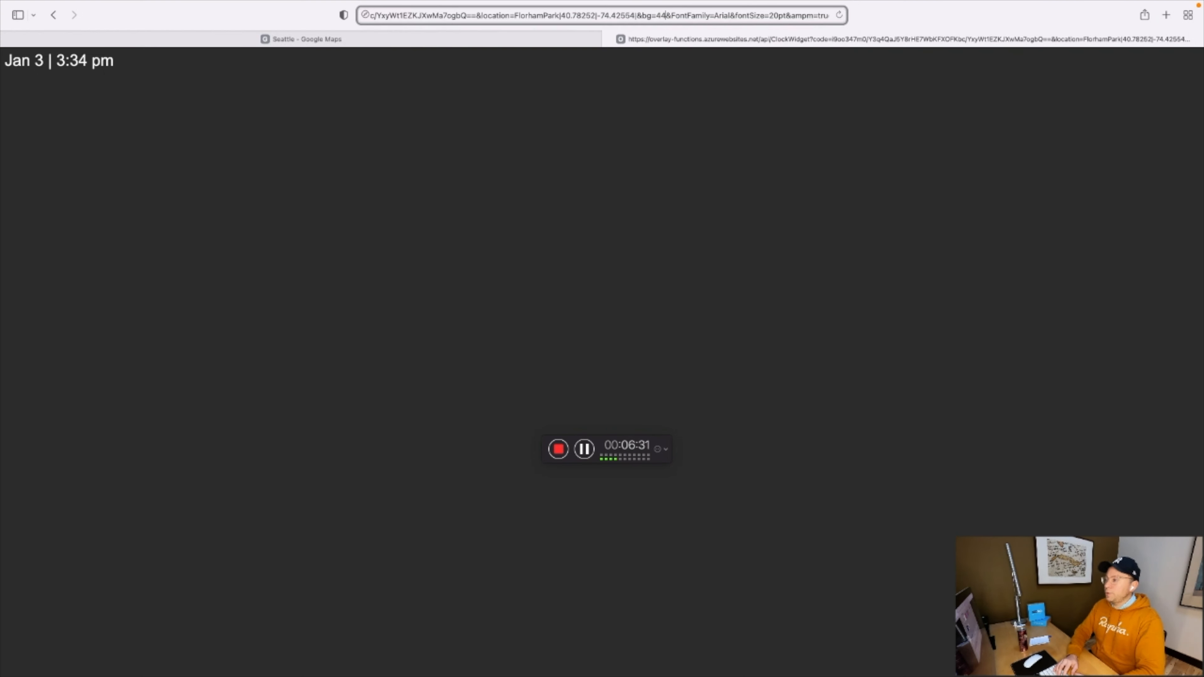
type("44")
key("Return")
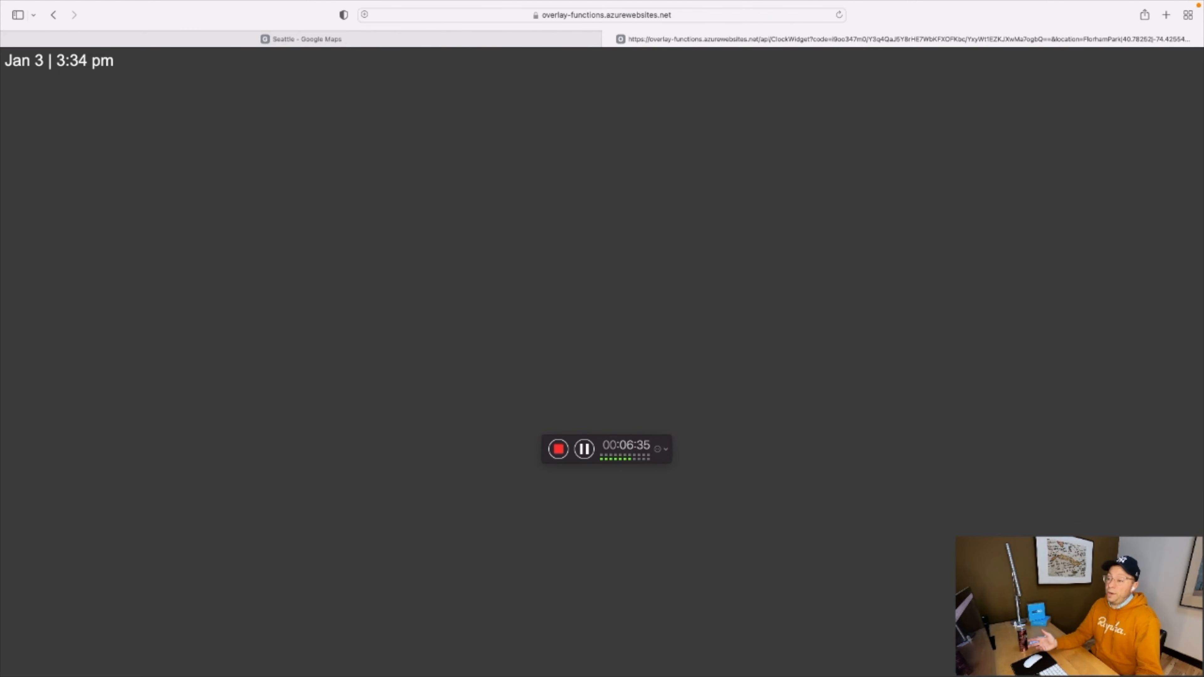
- Check the FontFamily value in the URLs document, set the clock URL's fontSize to 40pt in Safari and reload the page
left_click(664, 16)
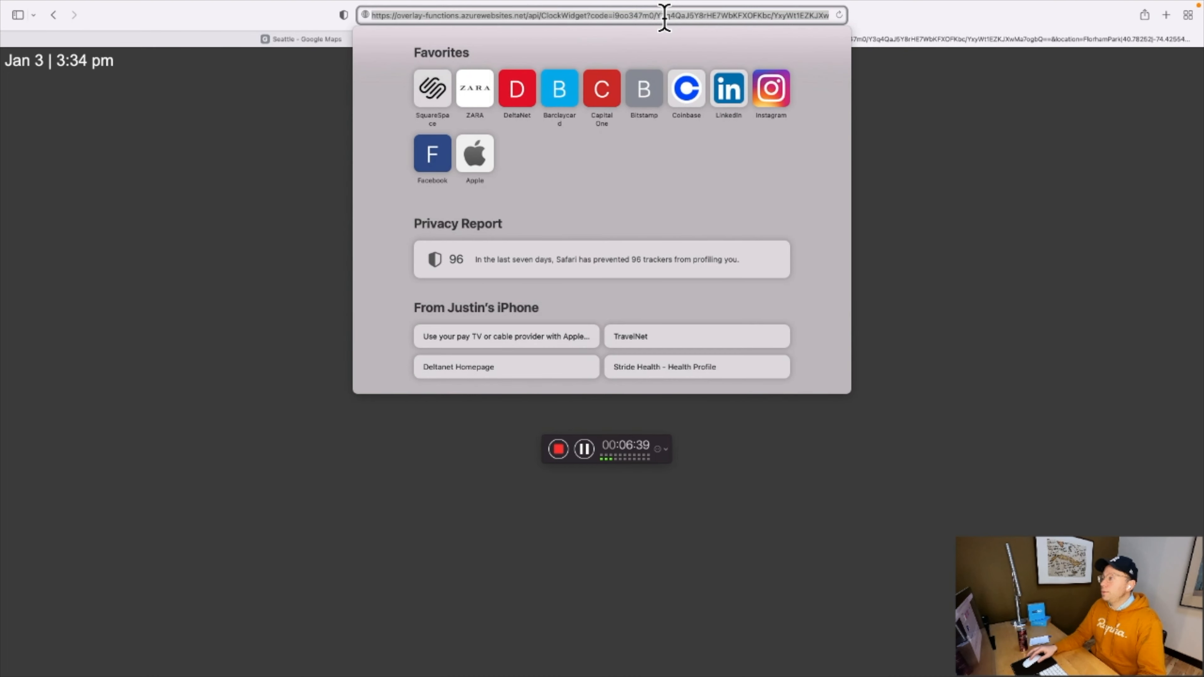
key("Right")
key("ctrl+Left")
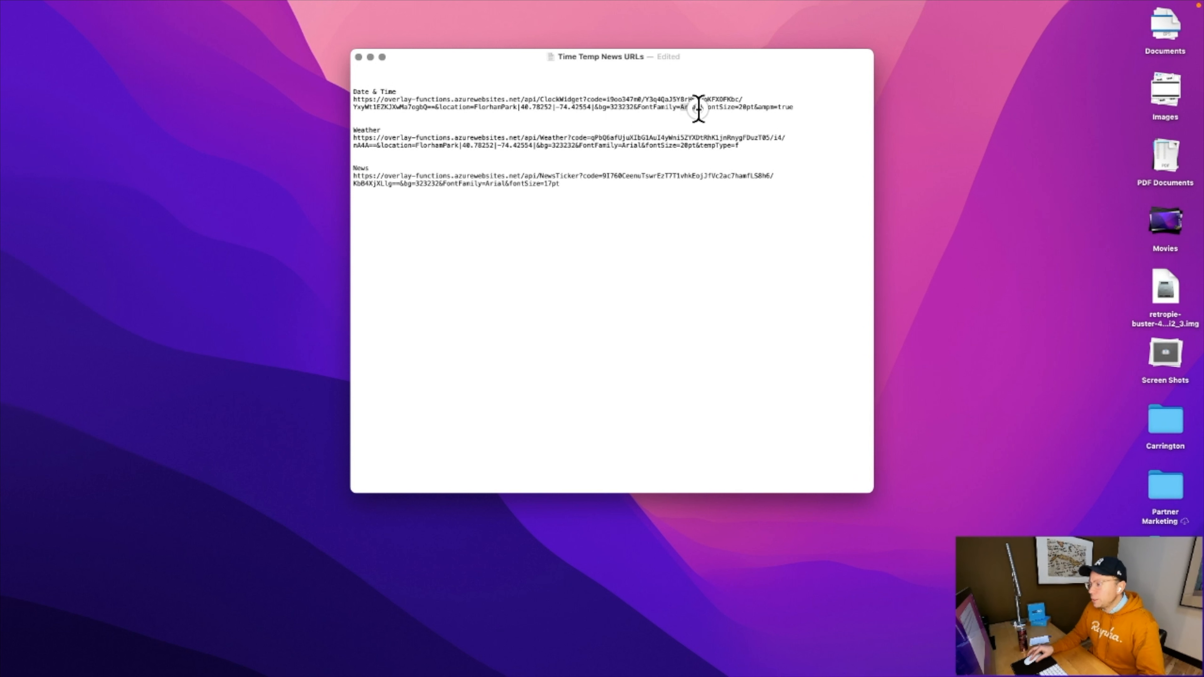
left_click_drag(698, 108, 684, 119)
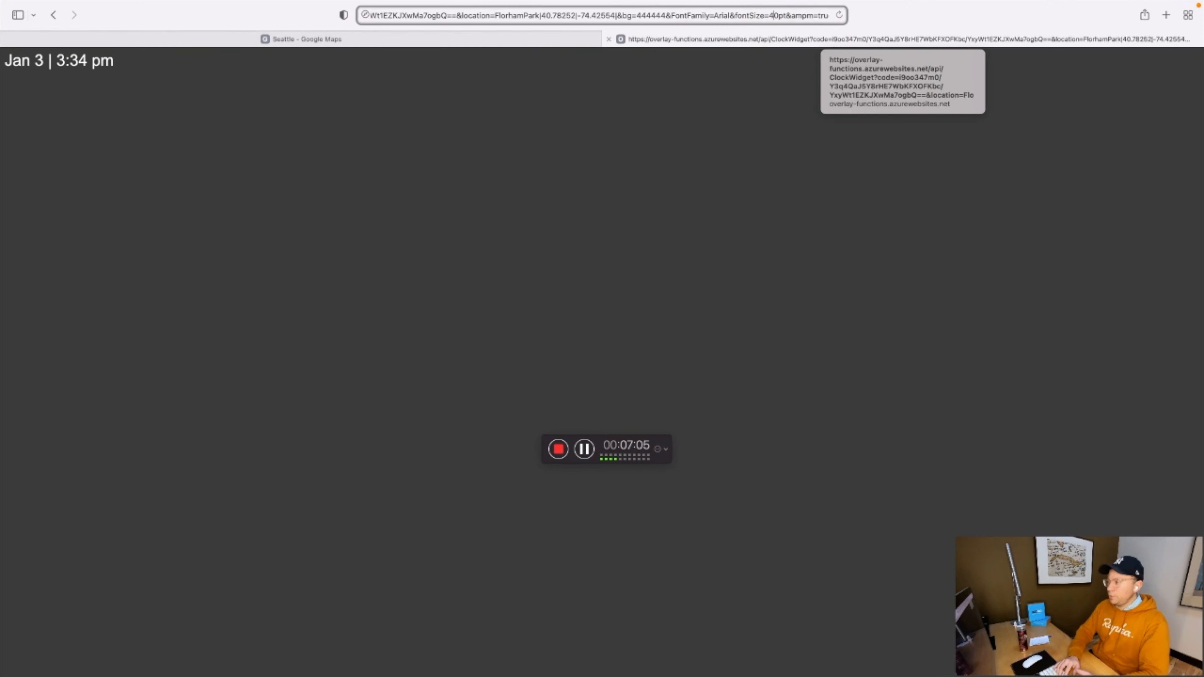
key("Return")
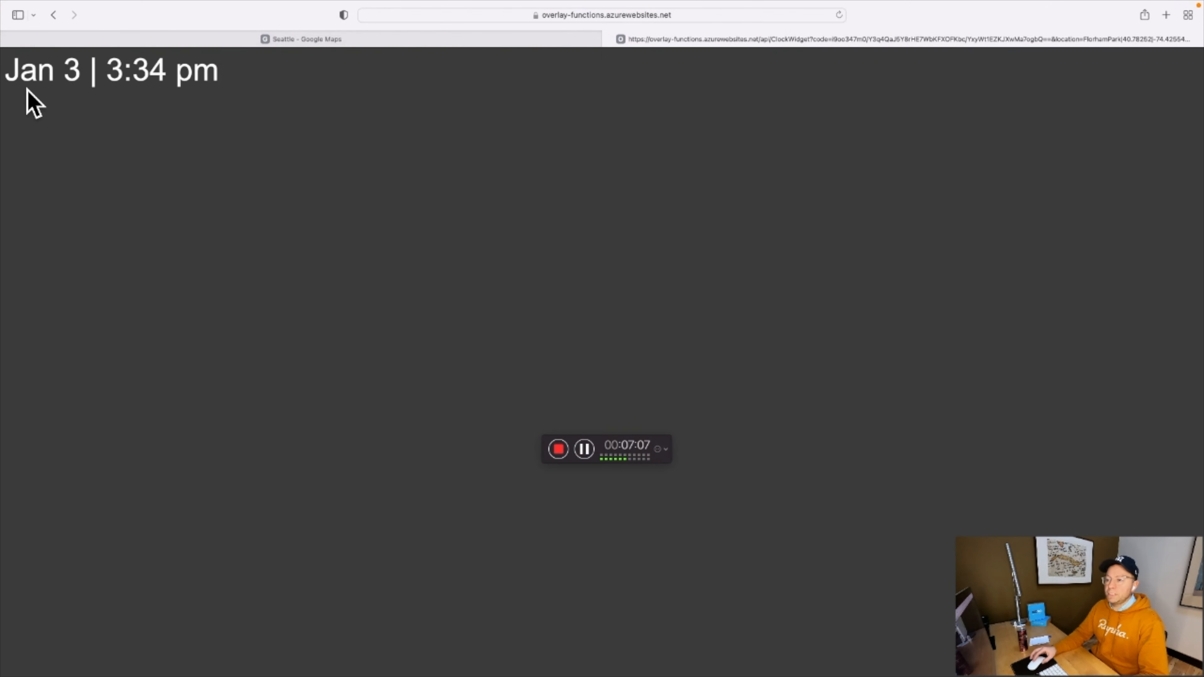
left_click_drag(38, 59, 160, 67)
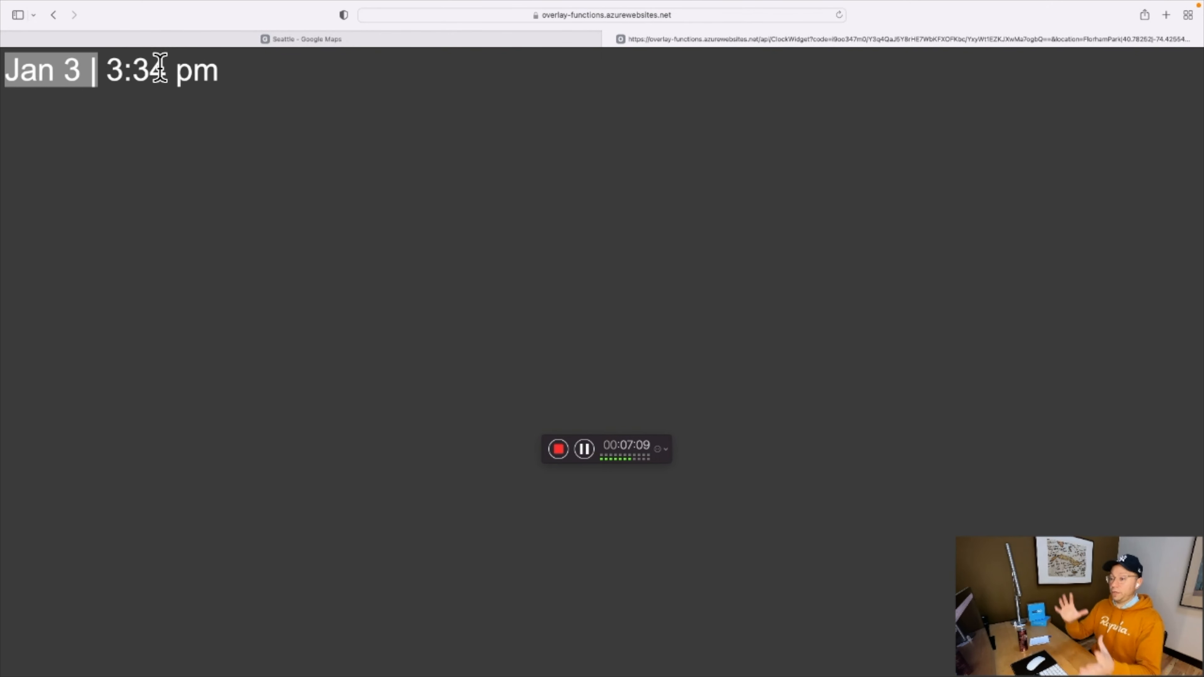
- Set the clock URL's fontSize parameter back to 20pt and reload the page
left_click(759, 15)
key("Right")
double_click(770, 15)
type("20pt")
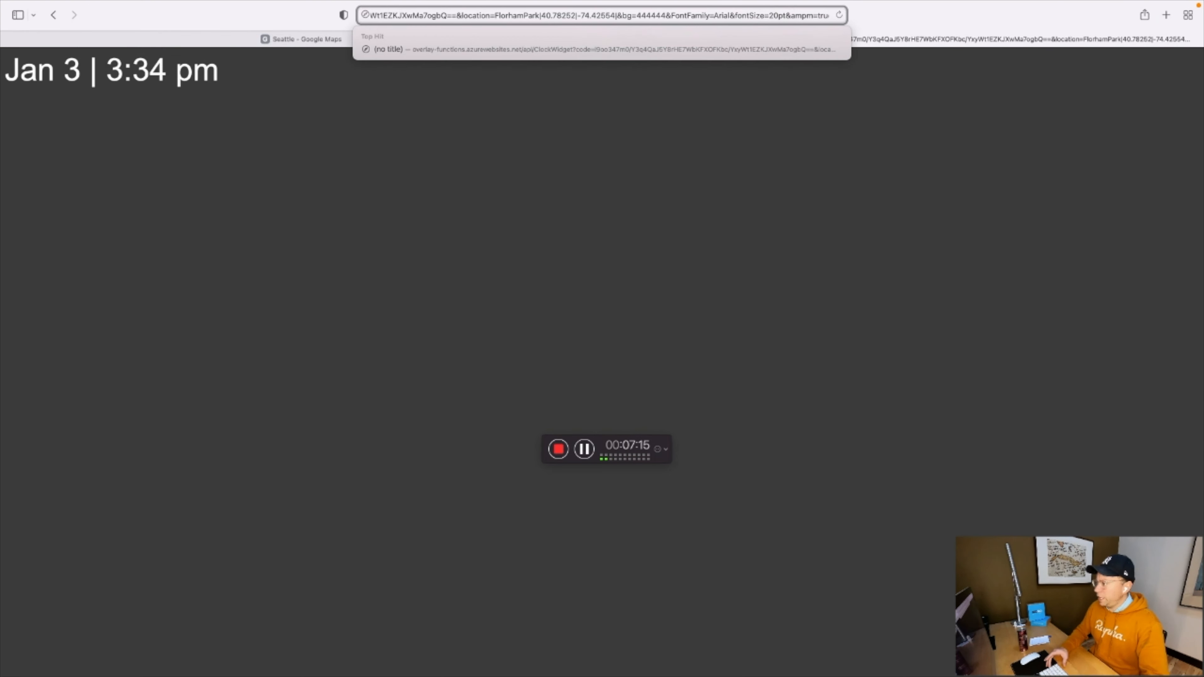
key("Return")
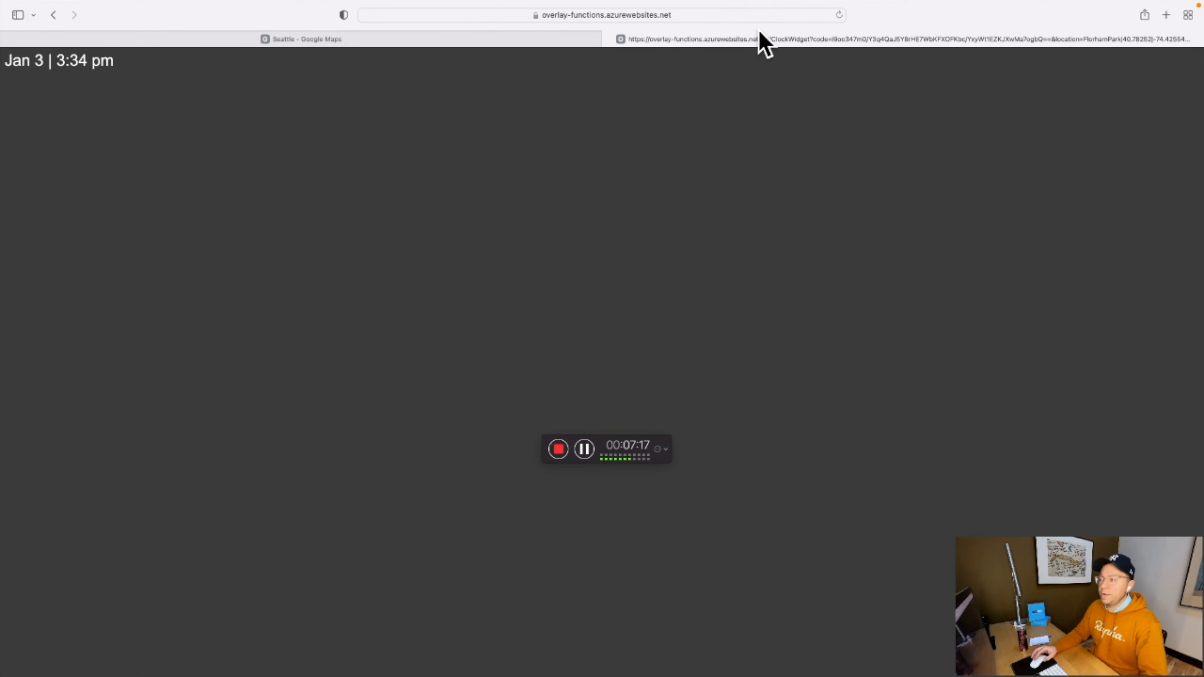
- Set the ampm parameter at the end of the clock widget's URL to false and reload the page
left_click(785, 16)
key("Right")
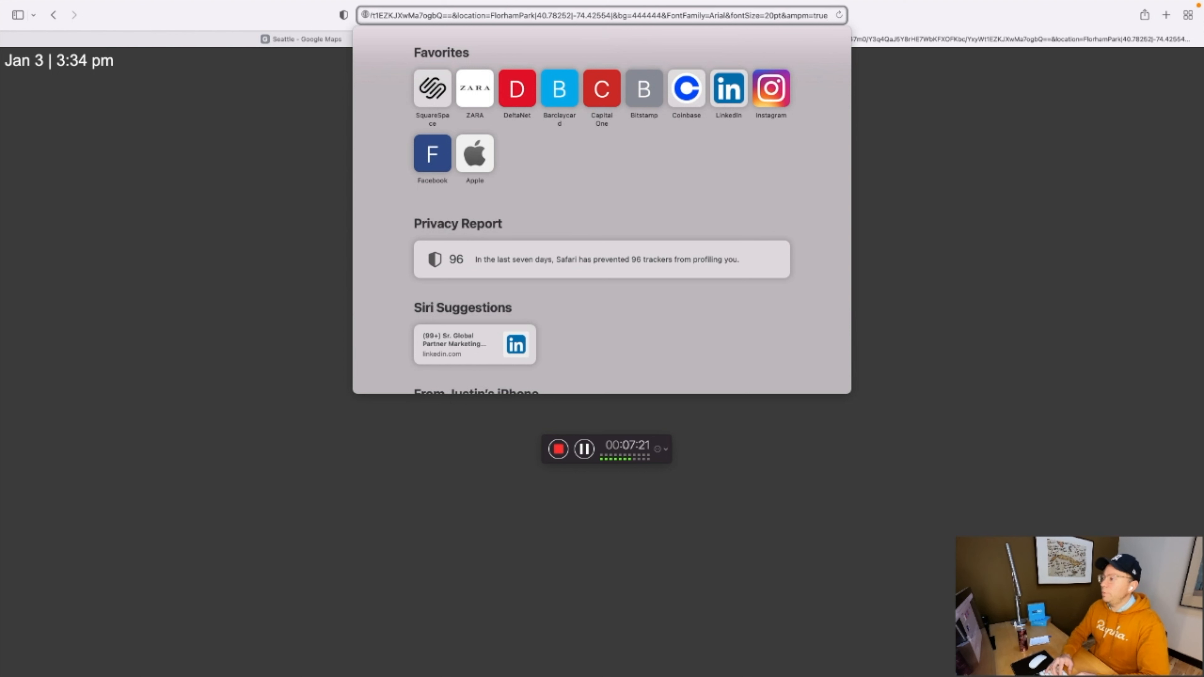
key("BackSpace")
key("BackSpace")
key("BackSpace")
key("BackSpace")
type("false")
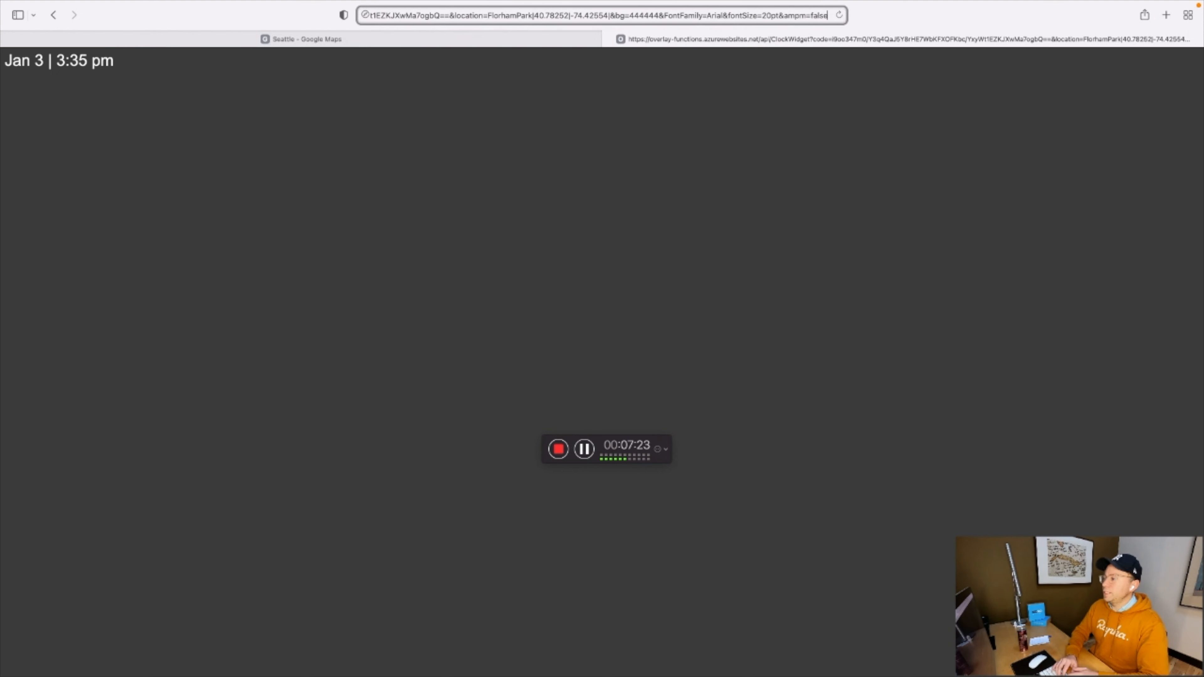
key("Return")
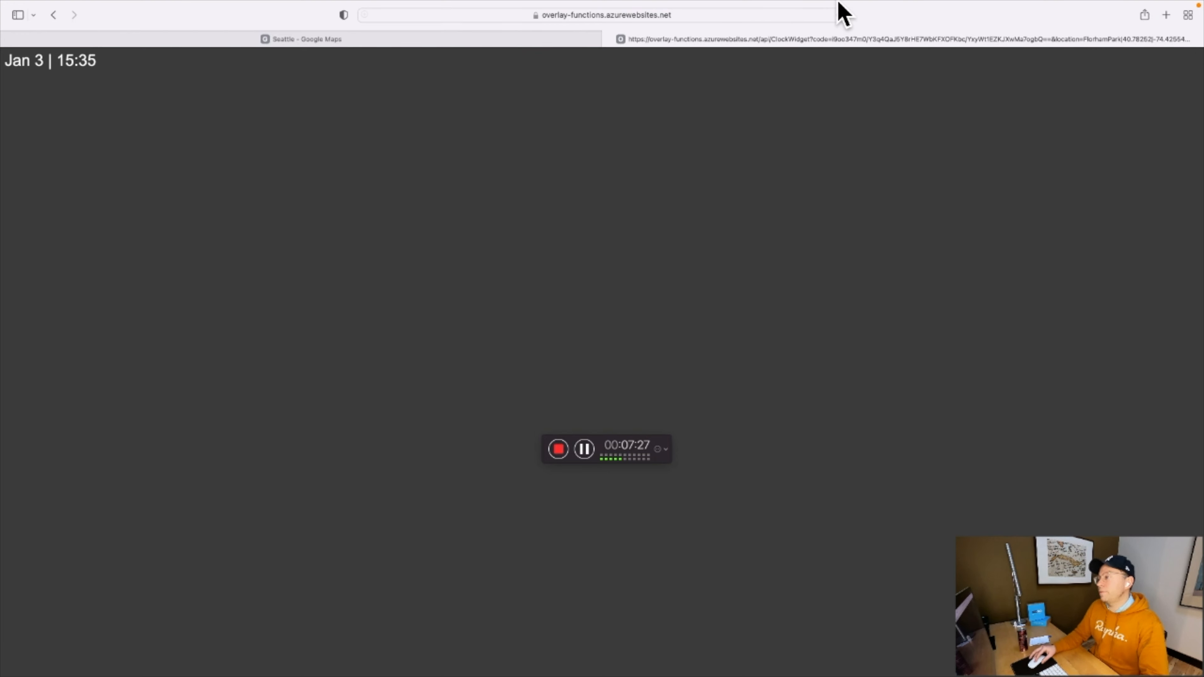
- Set the clock URL's ampm parameter back to true and reload the page
left_click(778, 18)
key("Right")
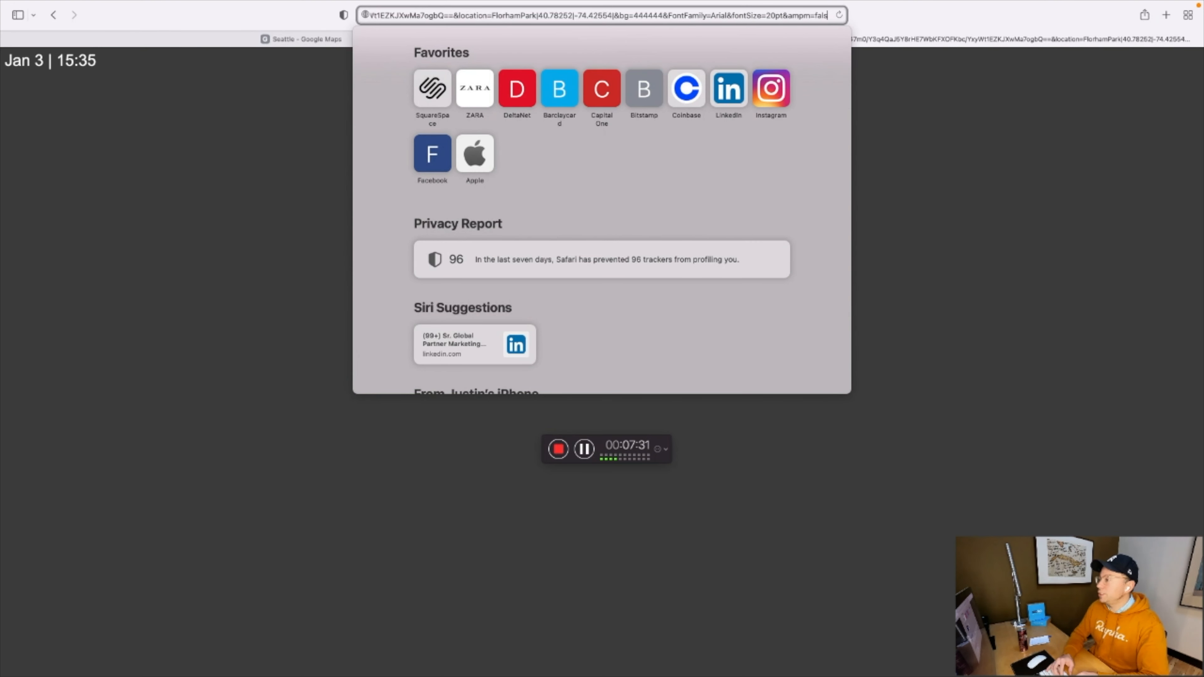
key("BackSpace")
key("BackSpace")
key("BackSpace")
key("BackSpace")
key("BackSpace")
type("t")
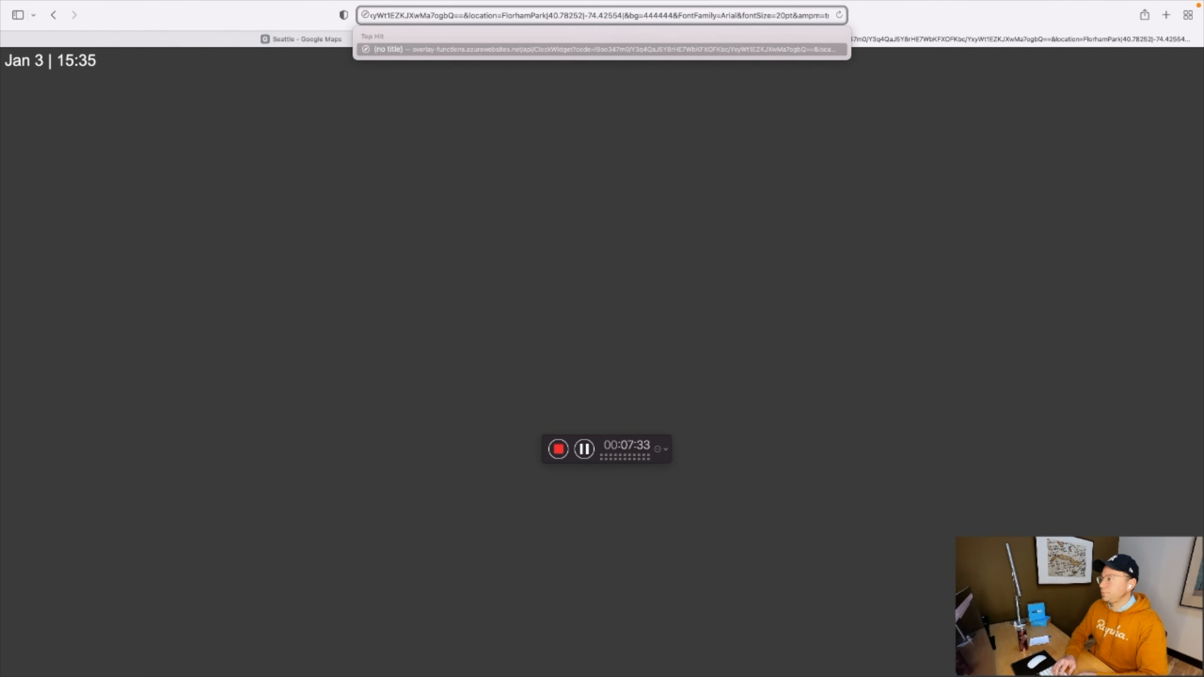
type("rue")
key("Return")
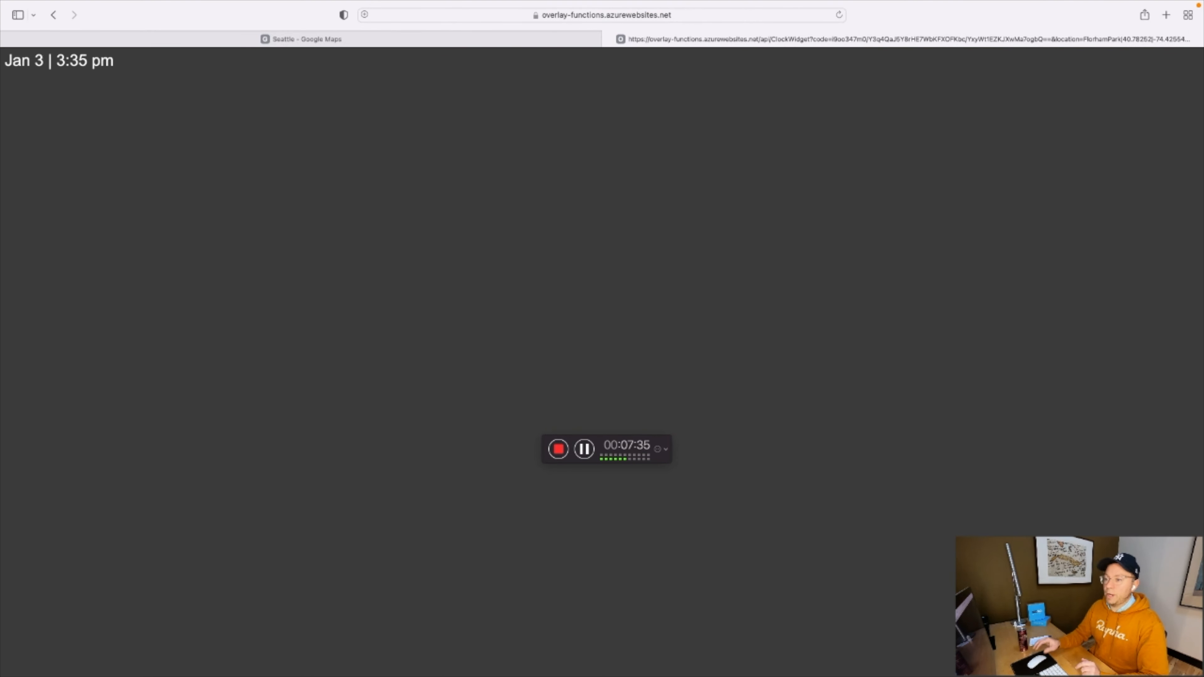
- Copy the Date & Time URL with its access code from the text document into the empty web surface's URL attribute in XOGO Manager
key("ctrl+Left")
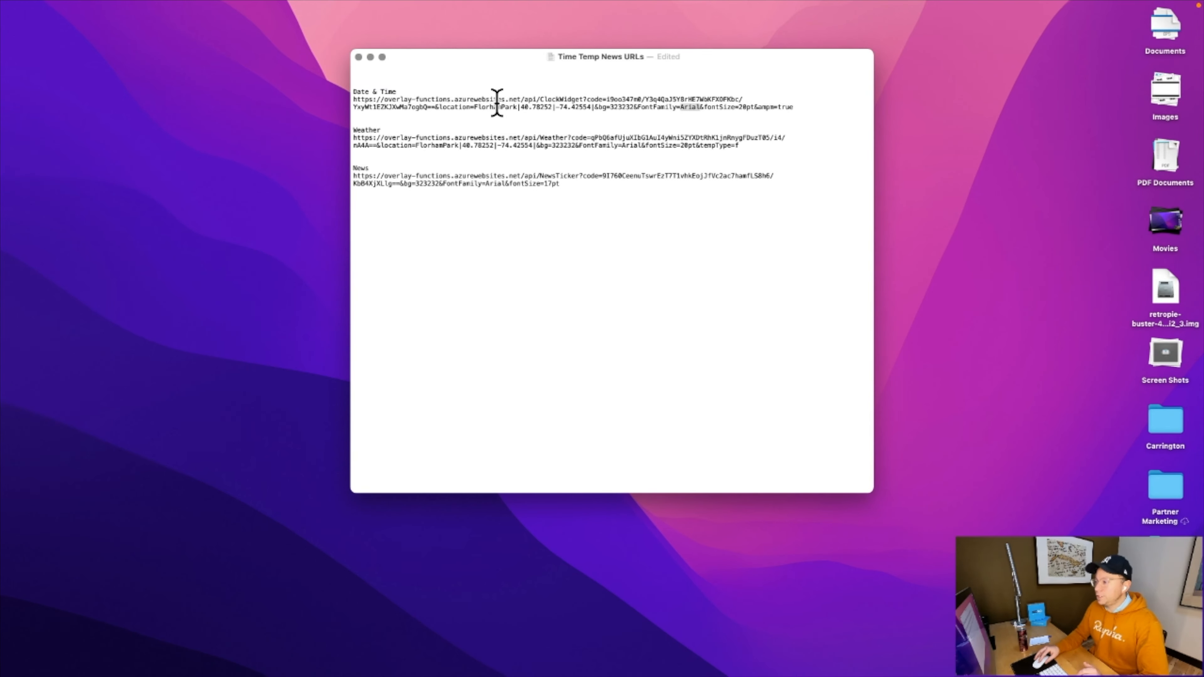
triple_click(497, 103)
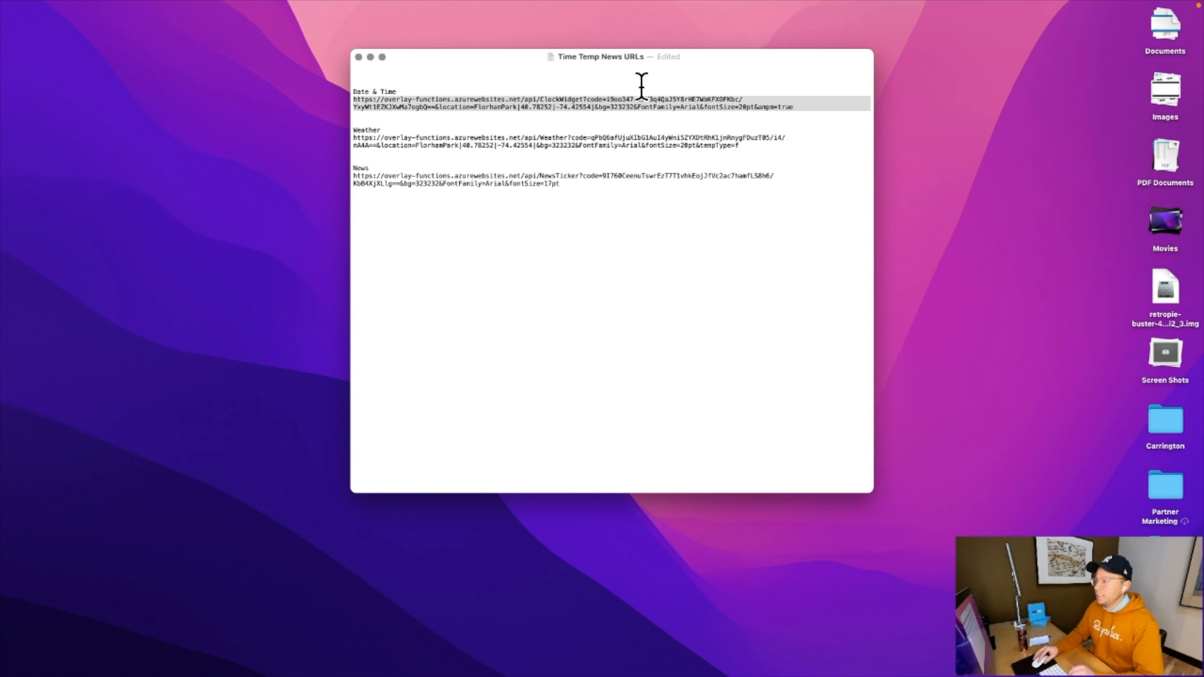
left_click(659, 279)
key("ctrl+Right")
key("ctrl+Right")
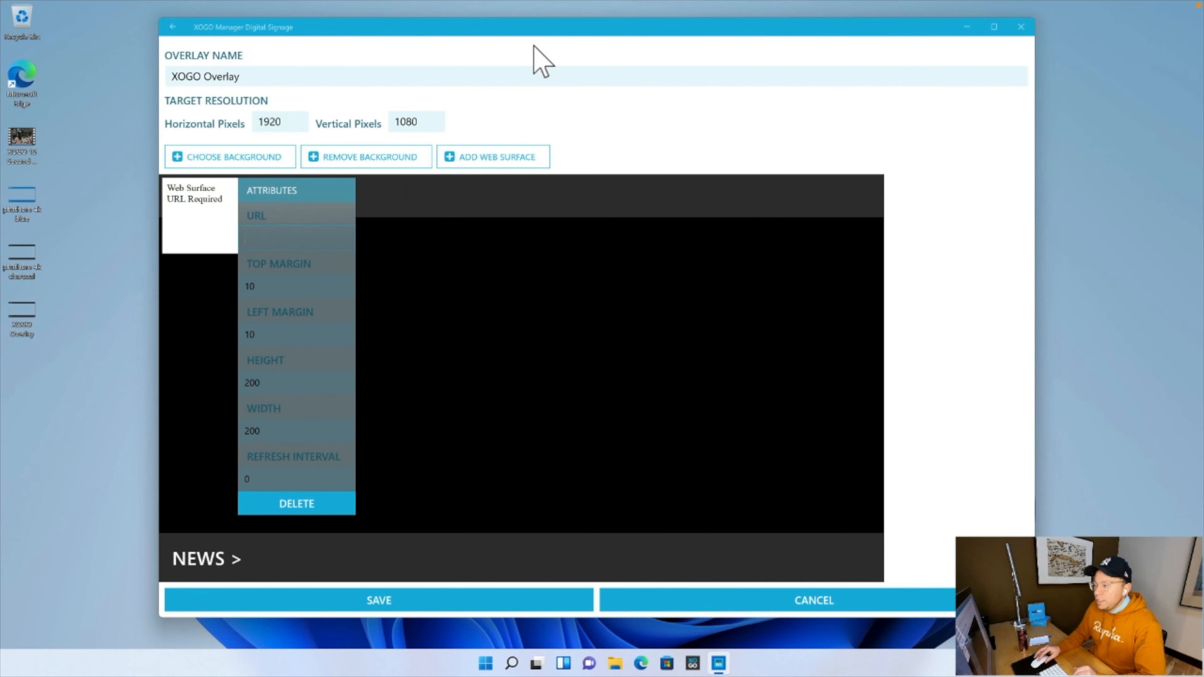
left_click_drag(536, 32, 539, 30)
left_click(326, 242)
key("ctrl+v")
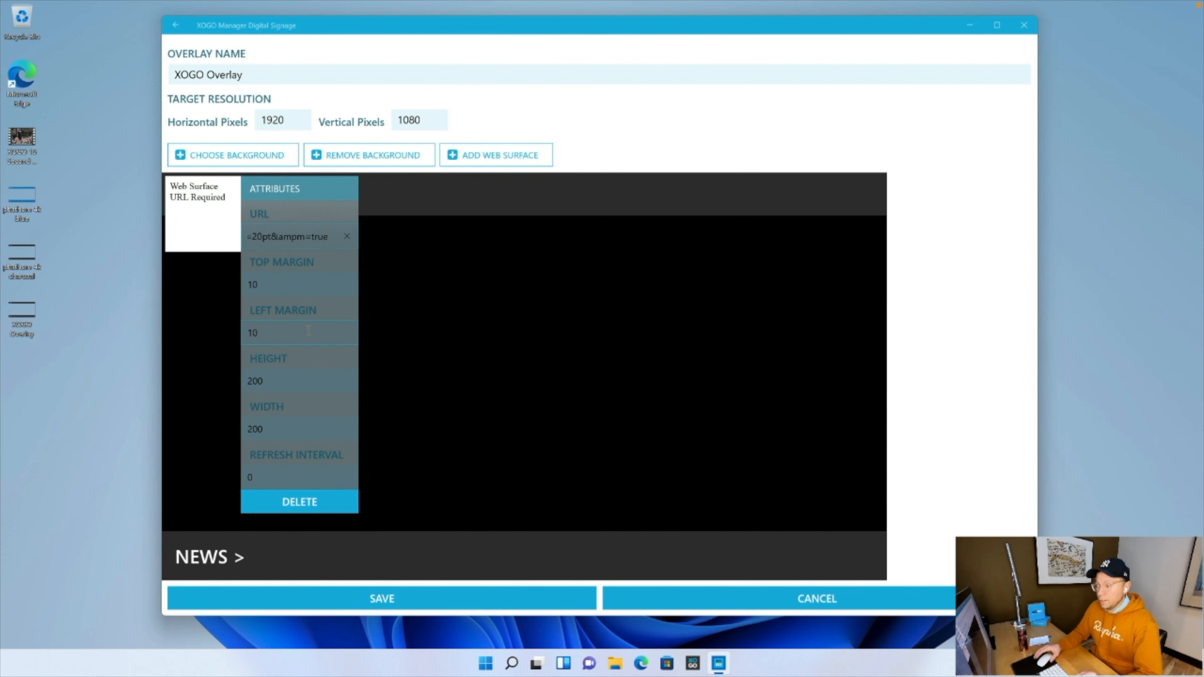
left_click(307, 378)
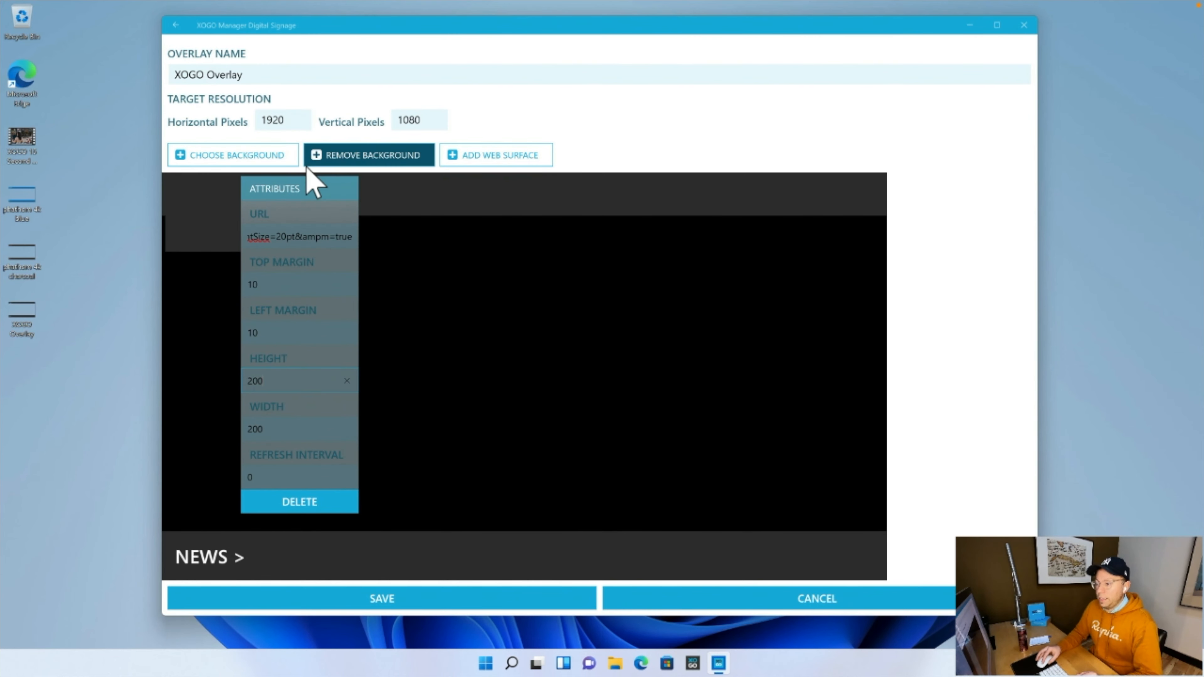
- Move the clock web surface toward the header bar's right end, at about 23 top and 1438 left margin, and set its height to 100
left_click_drag(202, 202, 635, 205)
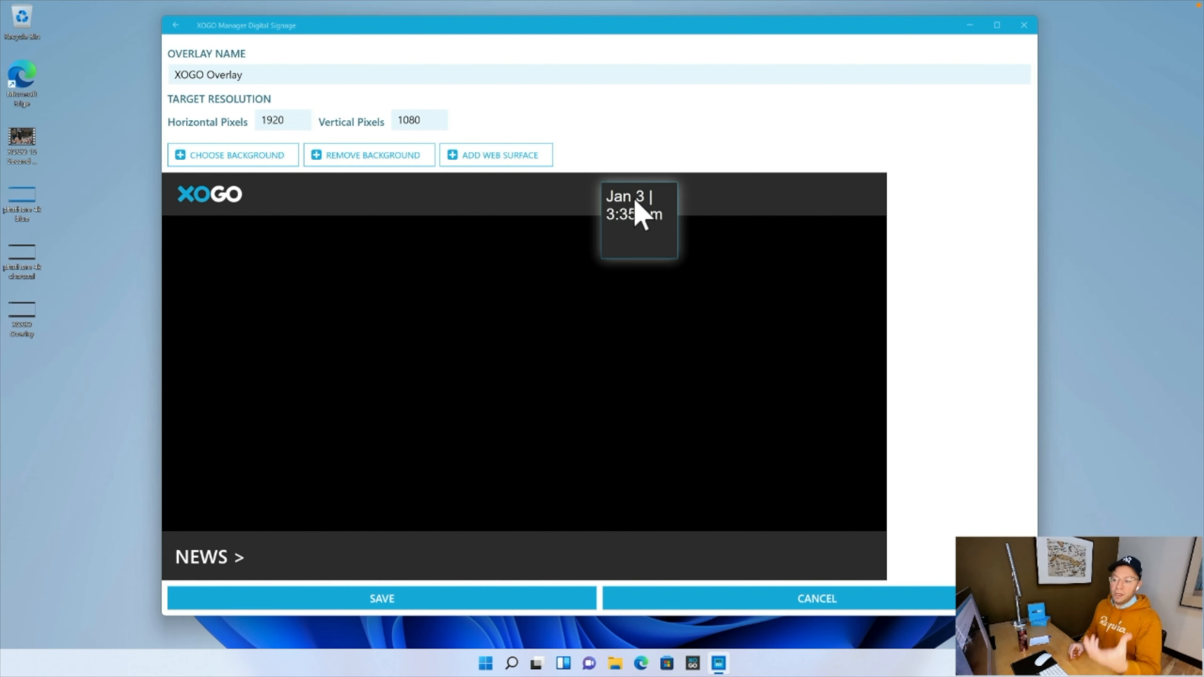
left_click_drag(643, 202, 743, 195)
left_click(745, 200)
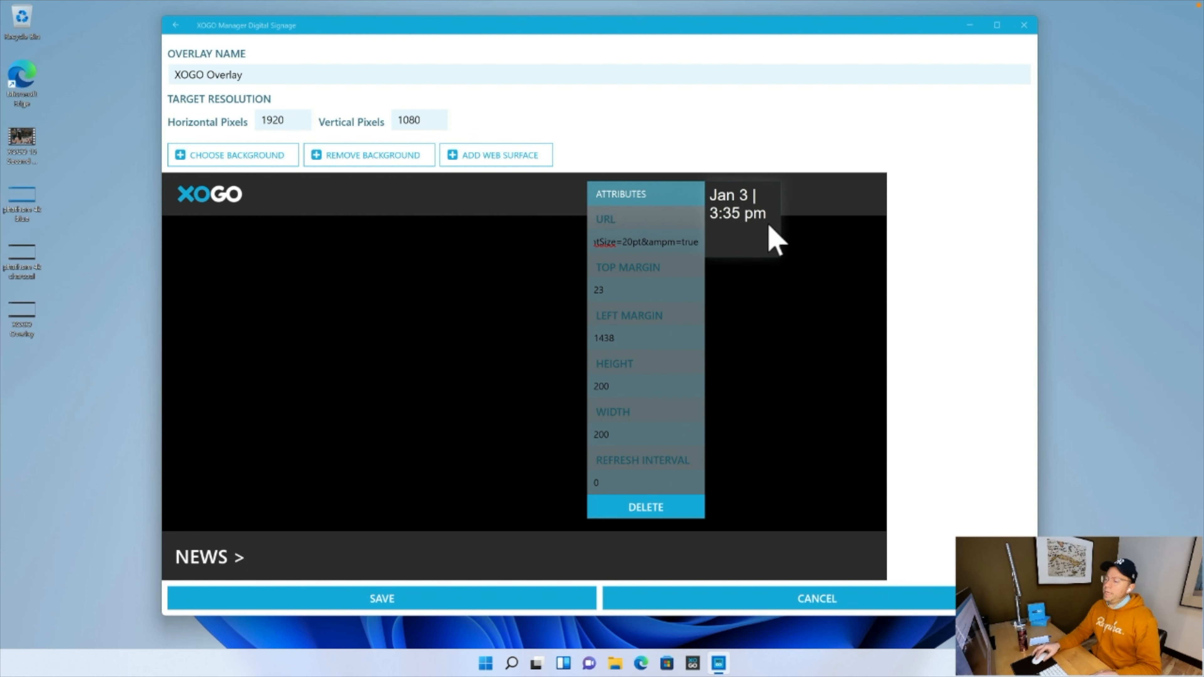
left_click(633, 386)
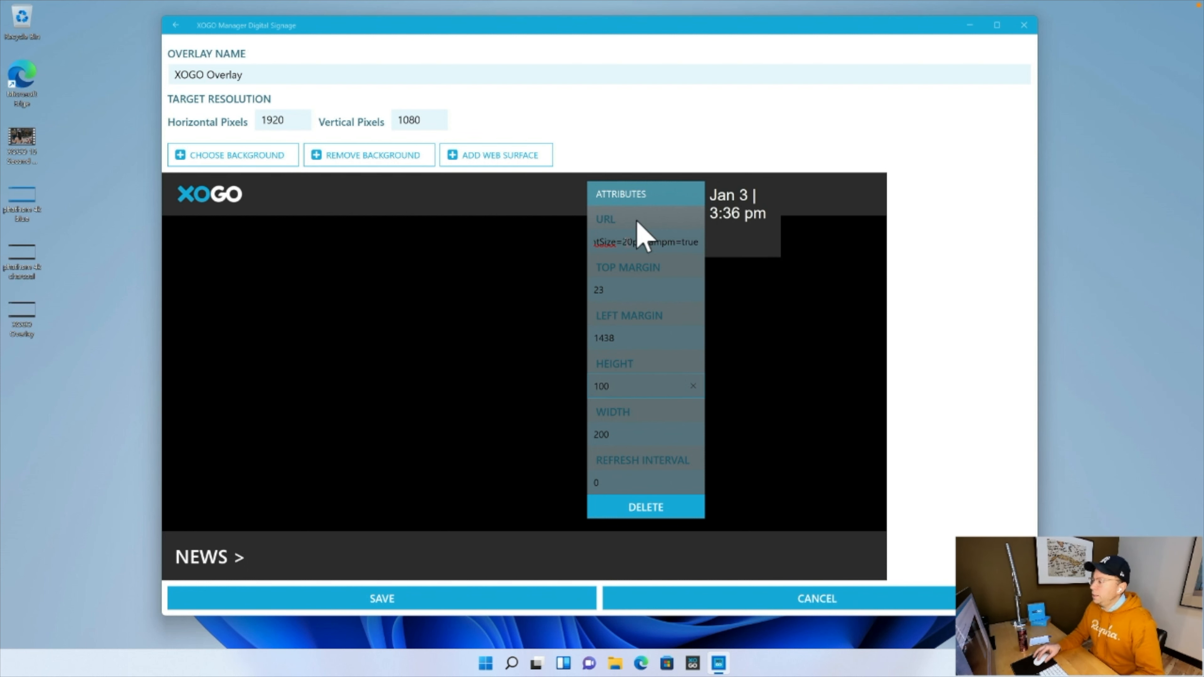
left_click(637, 435)
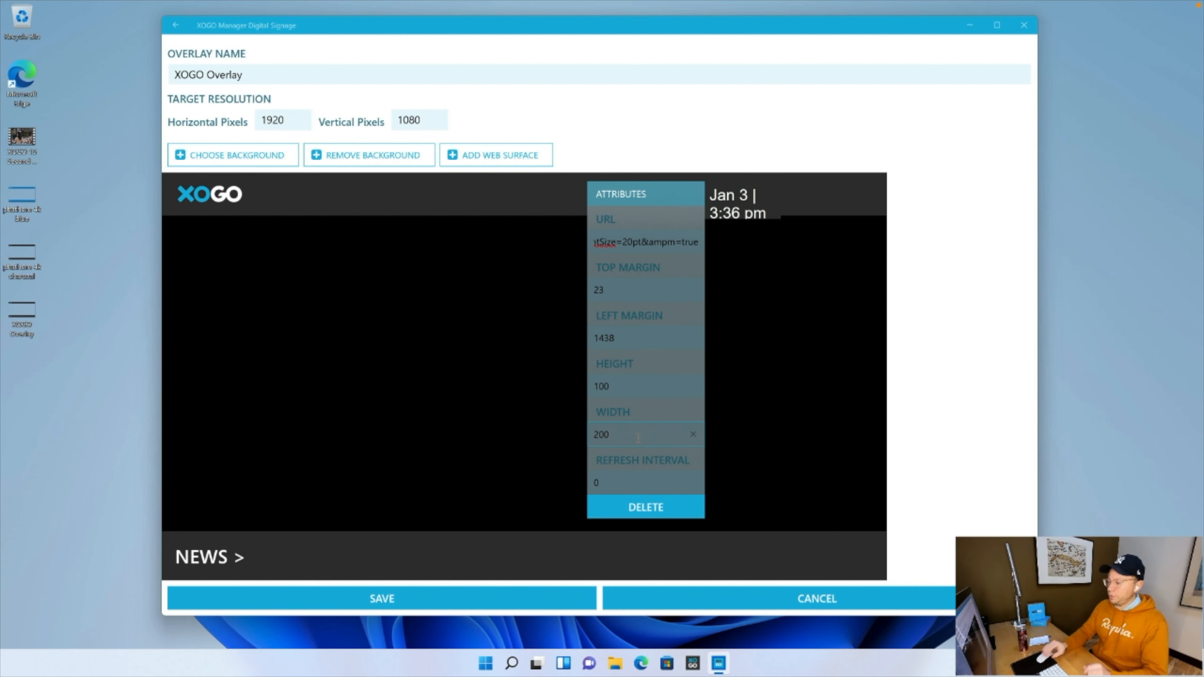
- Try widths of 175, 200 and 500 for the clock web surface
left_click_drag(634, 438, 543, 440)
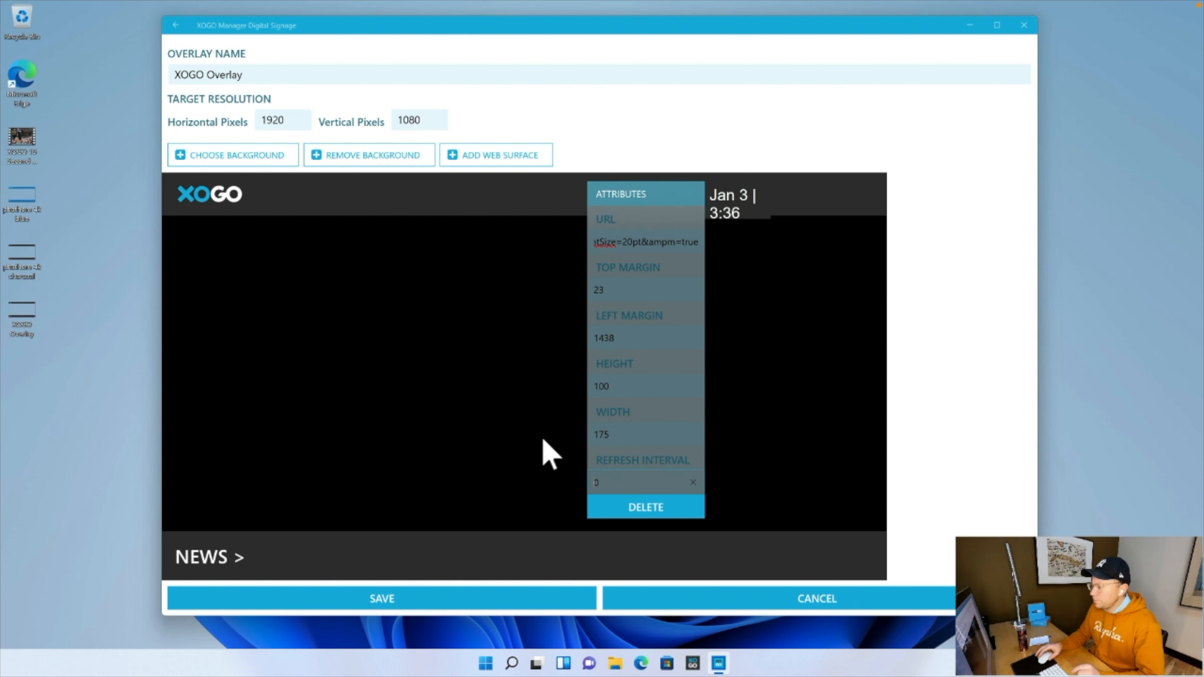
left_click(623, 438)
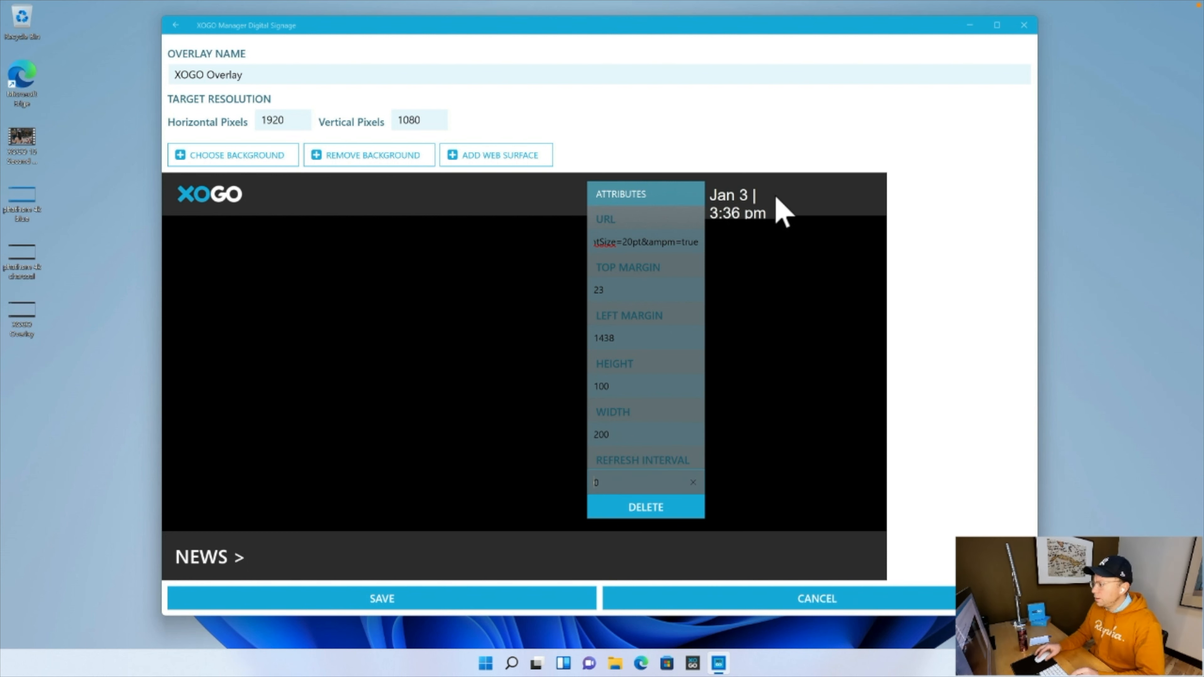
left_click(766, 209)
left_click(742, 208)
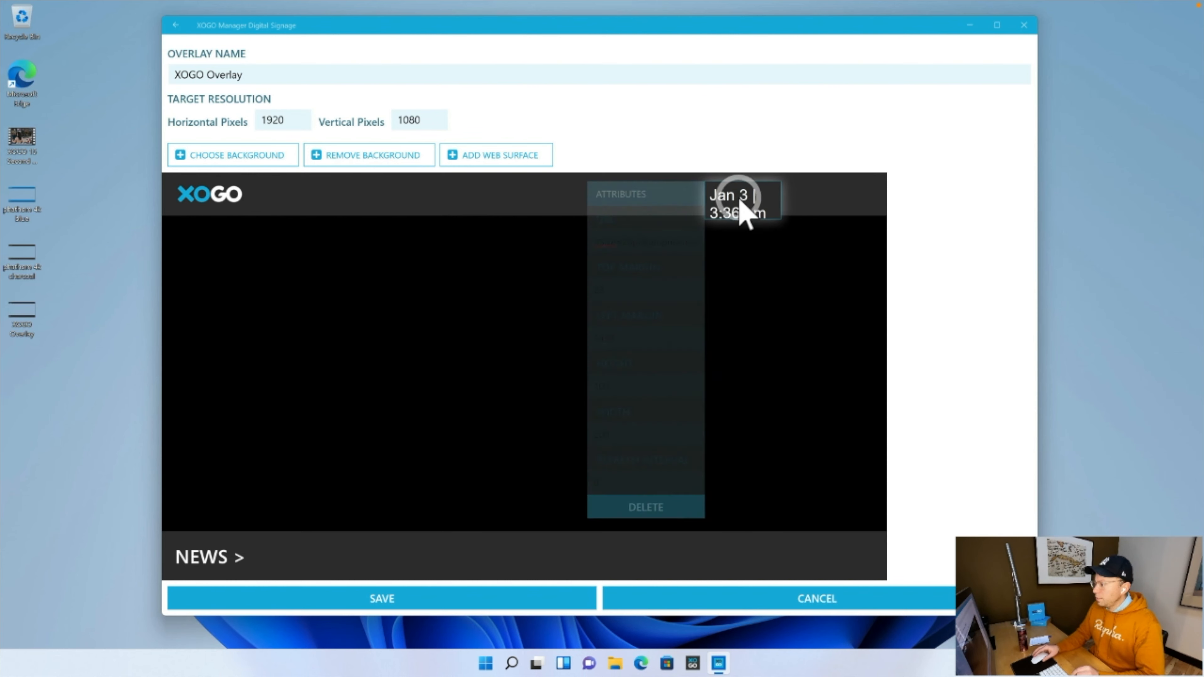
left_click(576, 434)
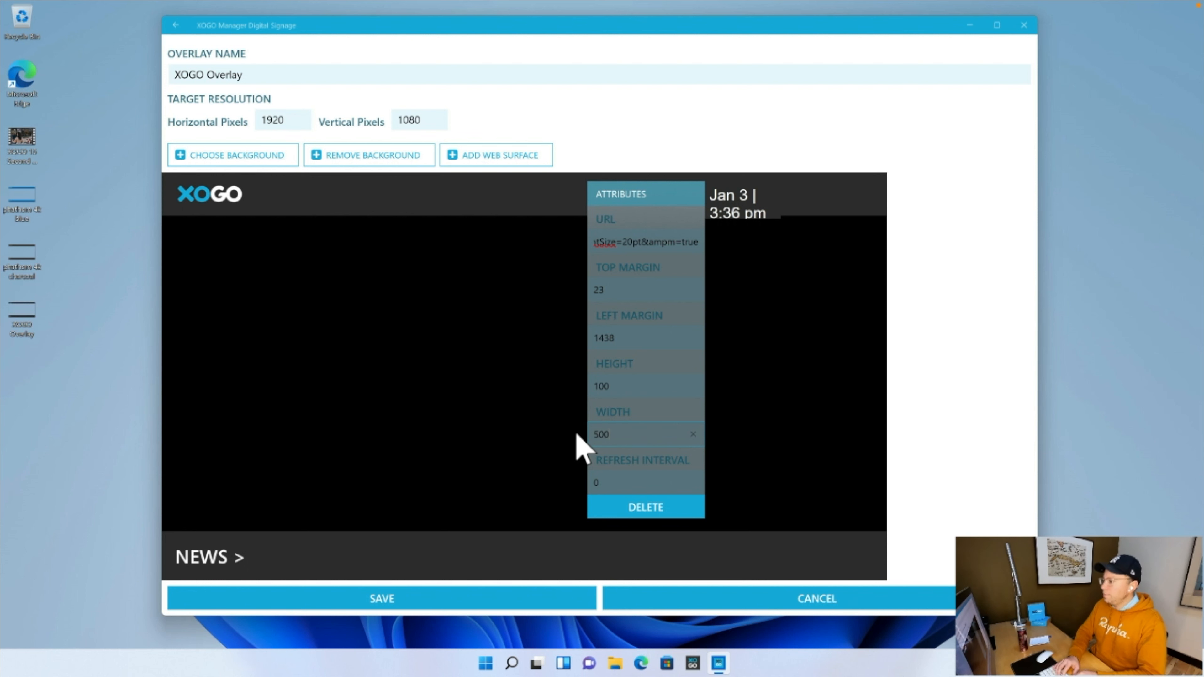
type("500")
key("Tab")
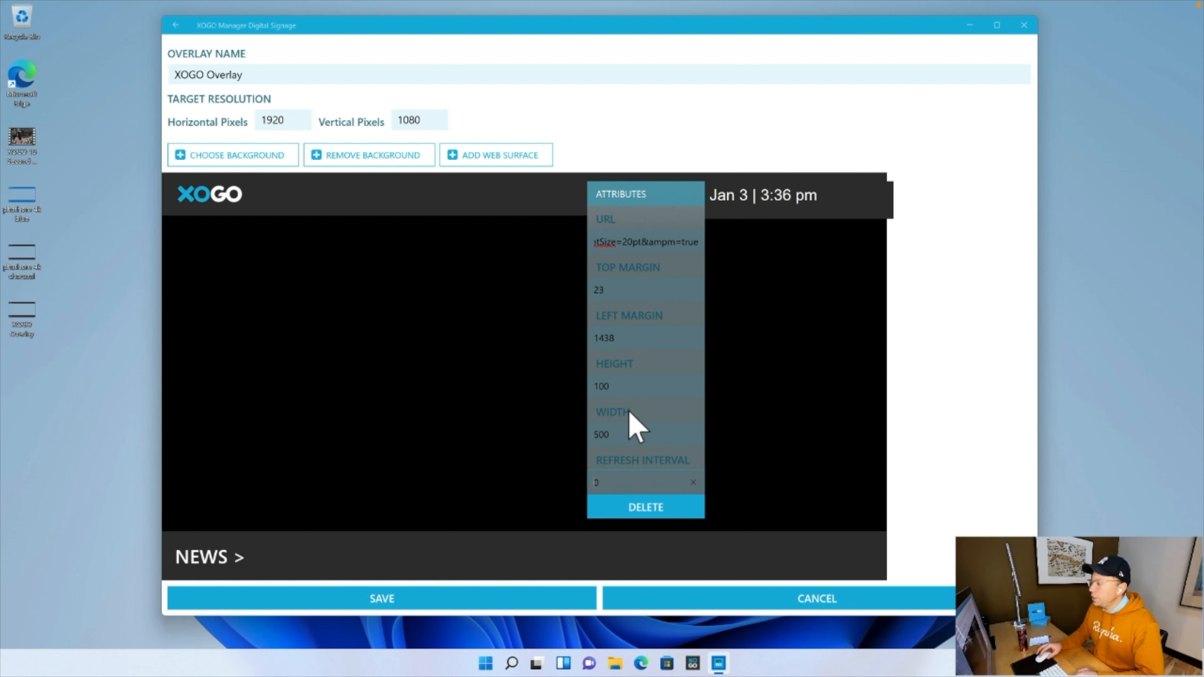
- Set the clock web surface's width to 400 and shift it to about 9 top margin and 1461 left margin
left_click(624, 432)
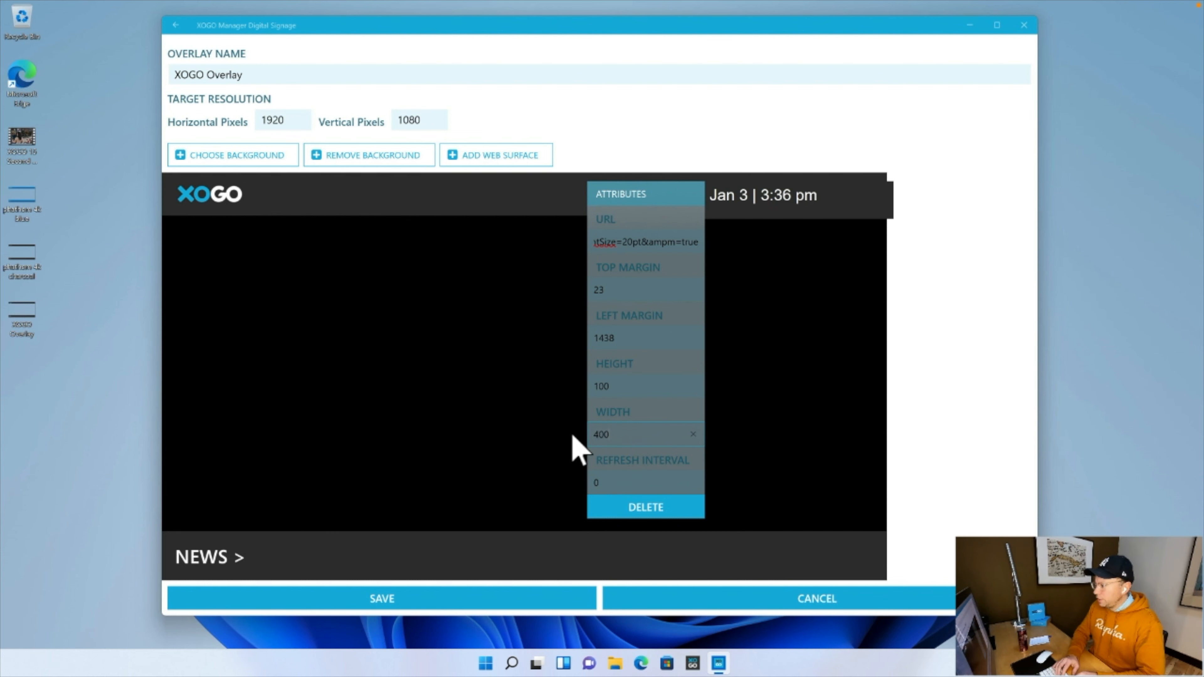
key("Tab")
left_click(800, 370)
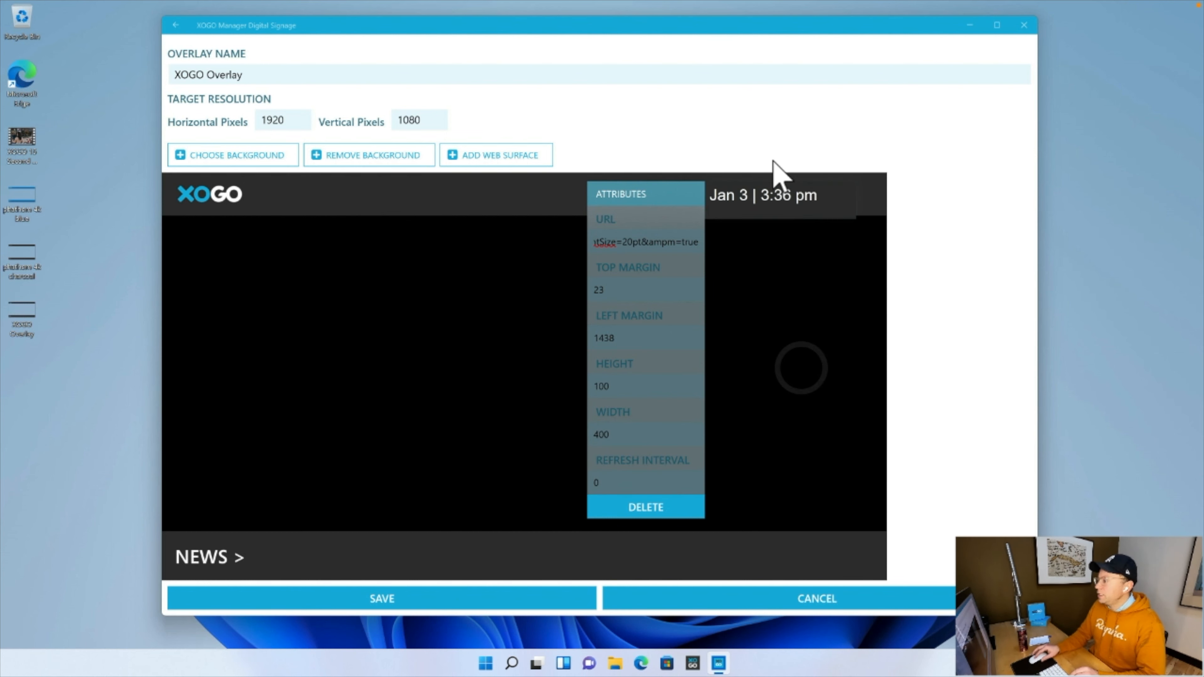
left_click(766, 196)
left_click_drag(766, 196, 777, 194)
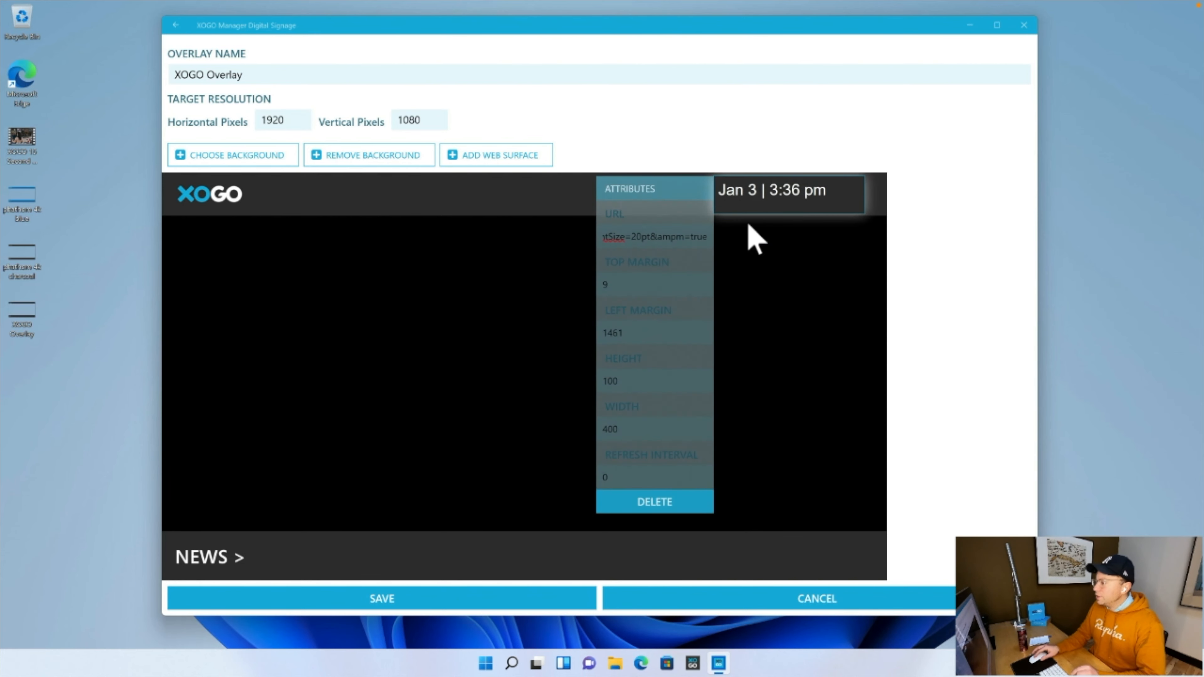
- Set the clock web surface's height to 75
double_click(637, 378)
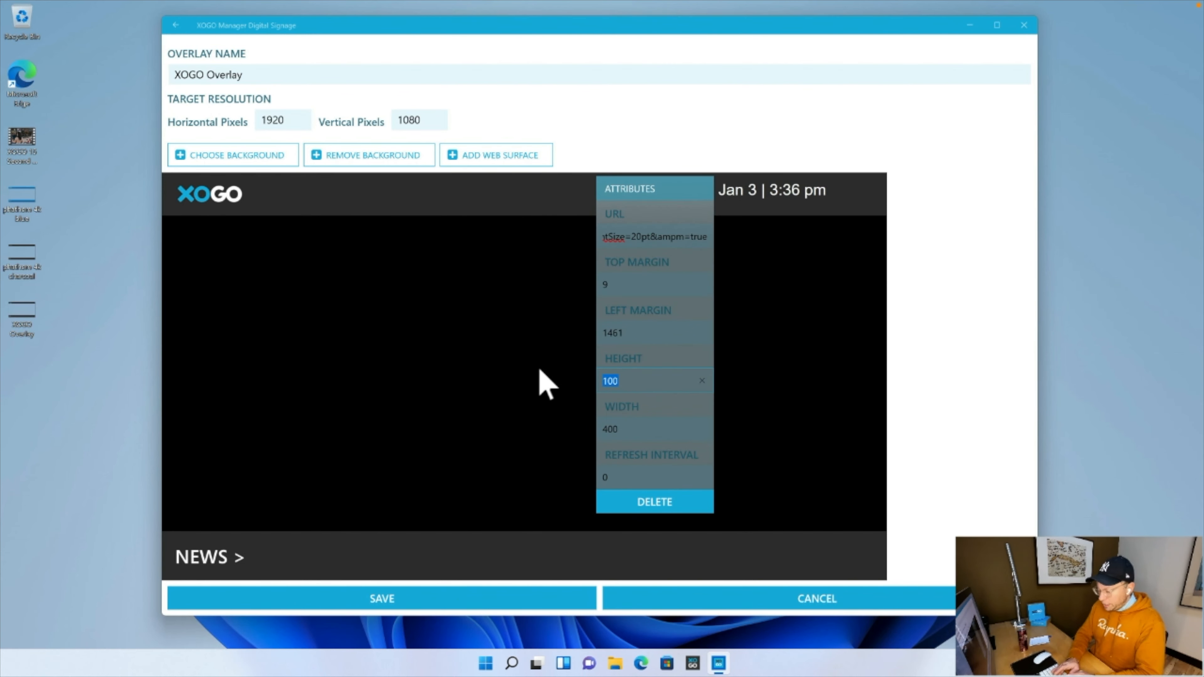
type("75")
left_click(516, 387)
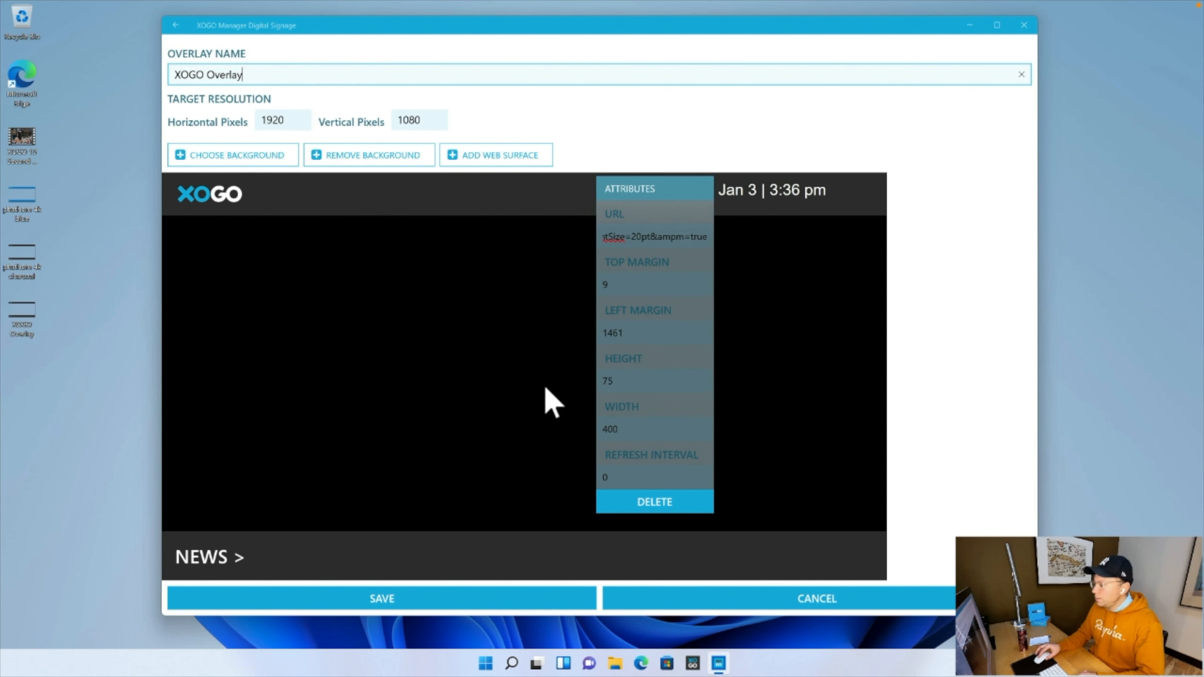
- Move the clock web surface against the right edge of the header bar, vertically centred in it, and deselect it
left_click(769, 375)
left_click_drag(779, 188, 788, 196)
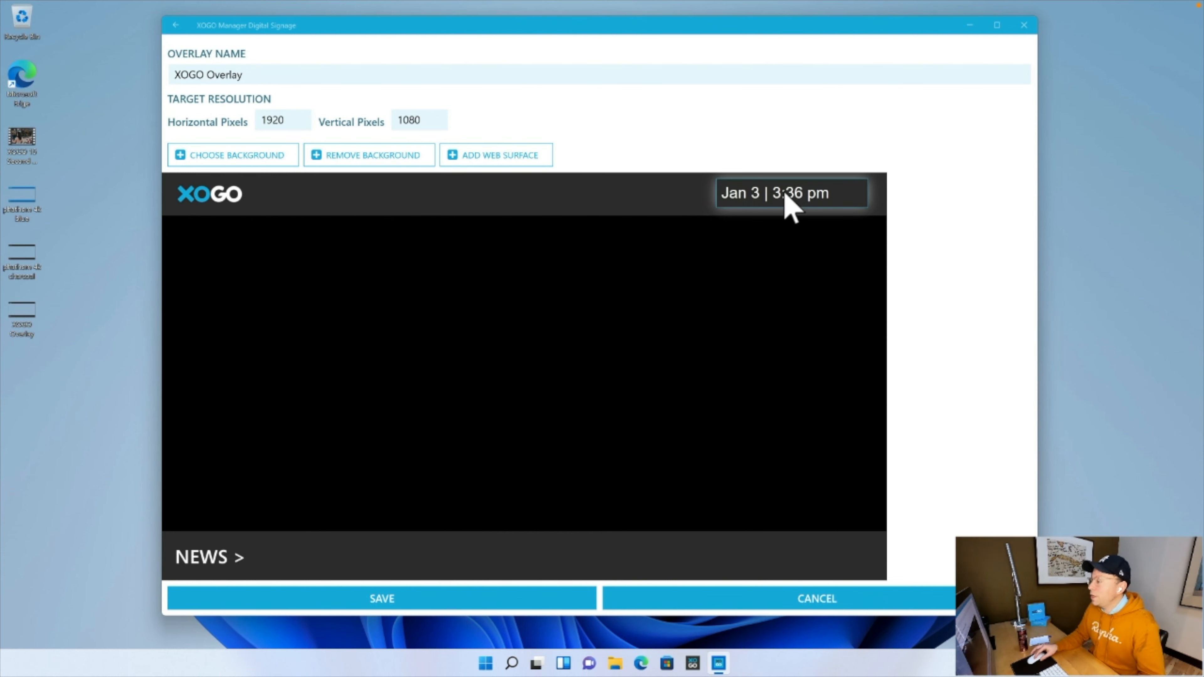
left_click_drag(789, 196, 804, 197)
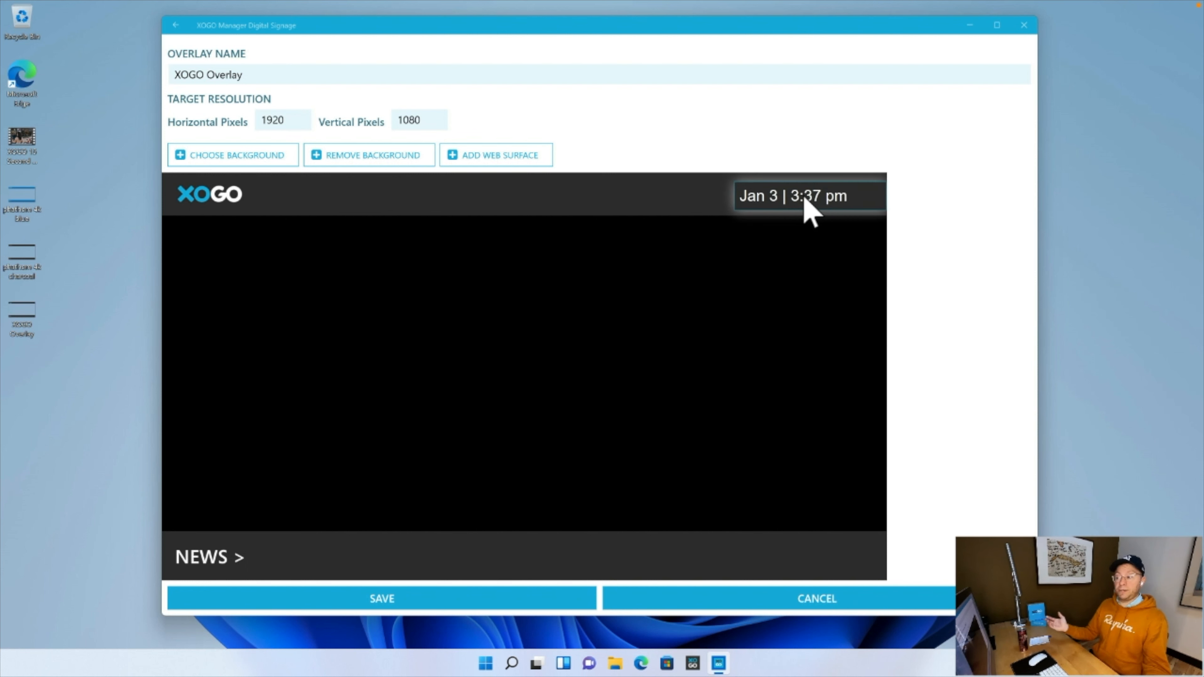
left_click(792, 242)
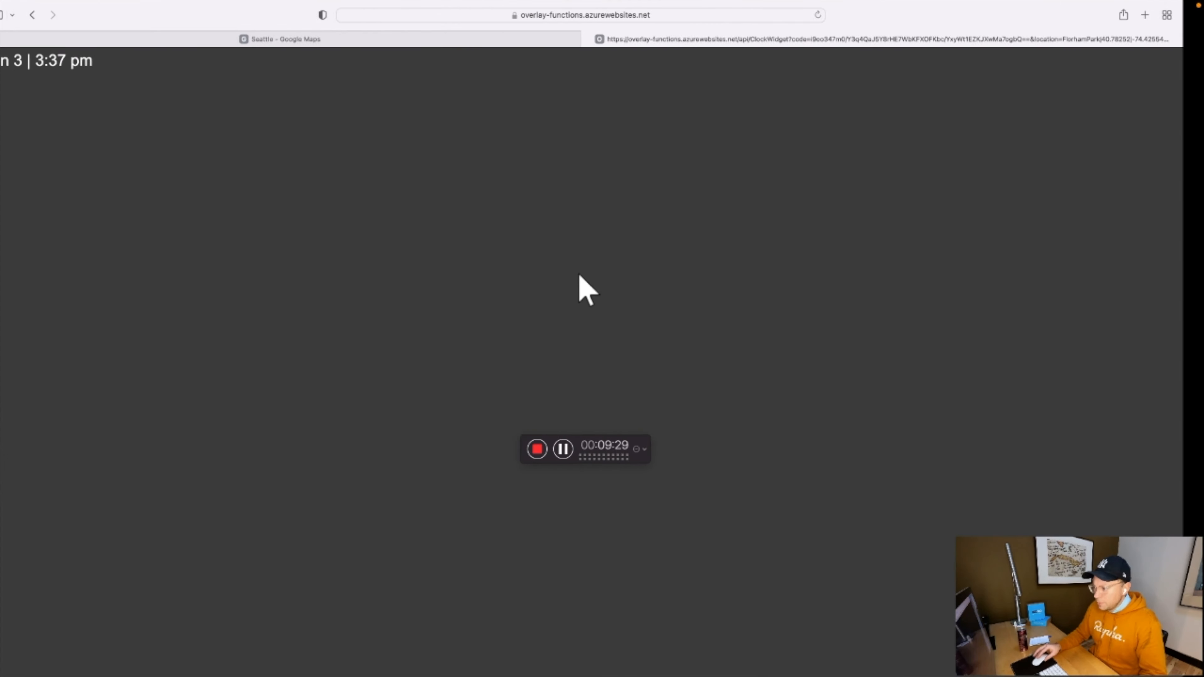
- Examine the coordinates and the bg colour value of the Weather URL in the text document
left_click(494, 200)
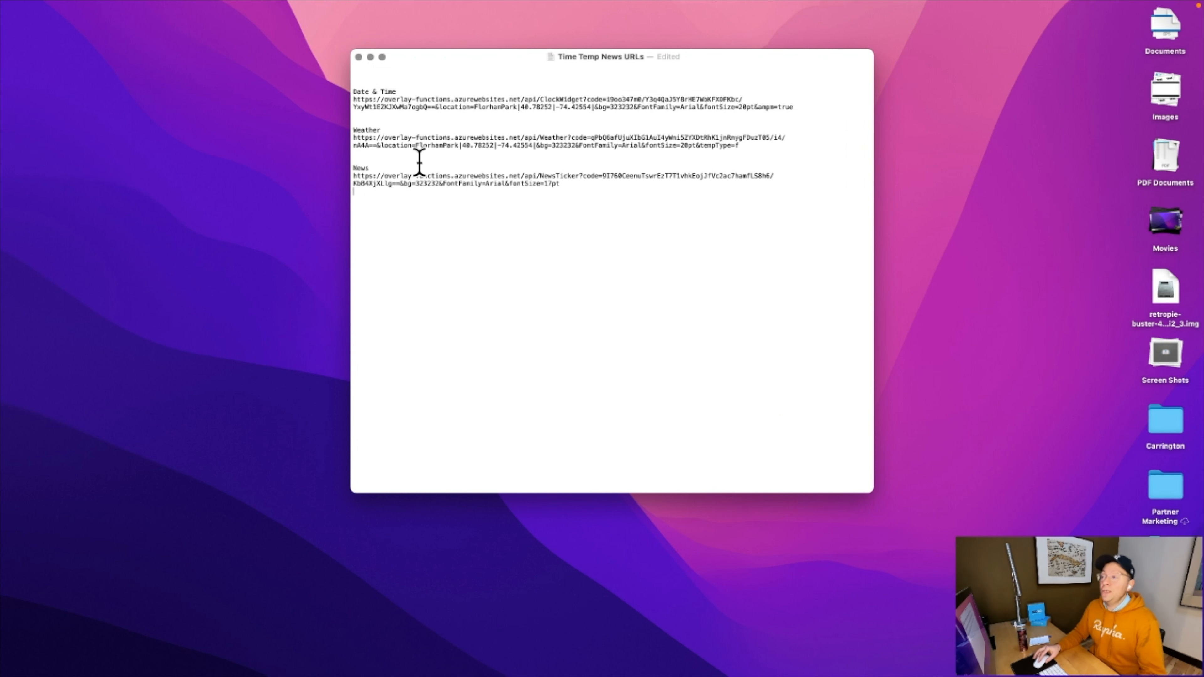
left_click_drag(462, 146, 526, 148)
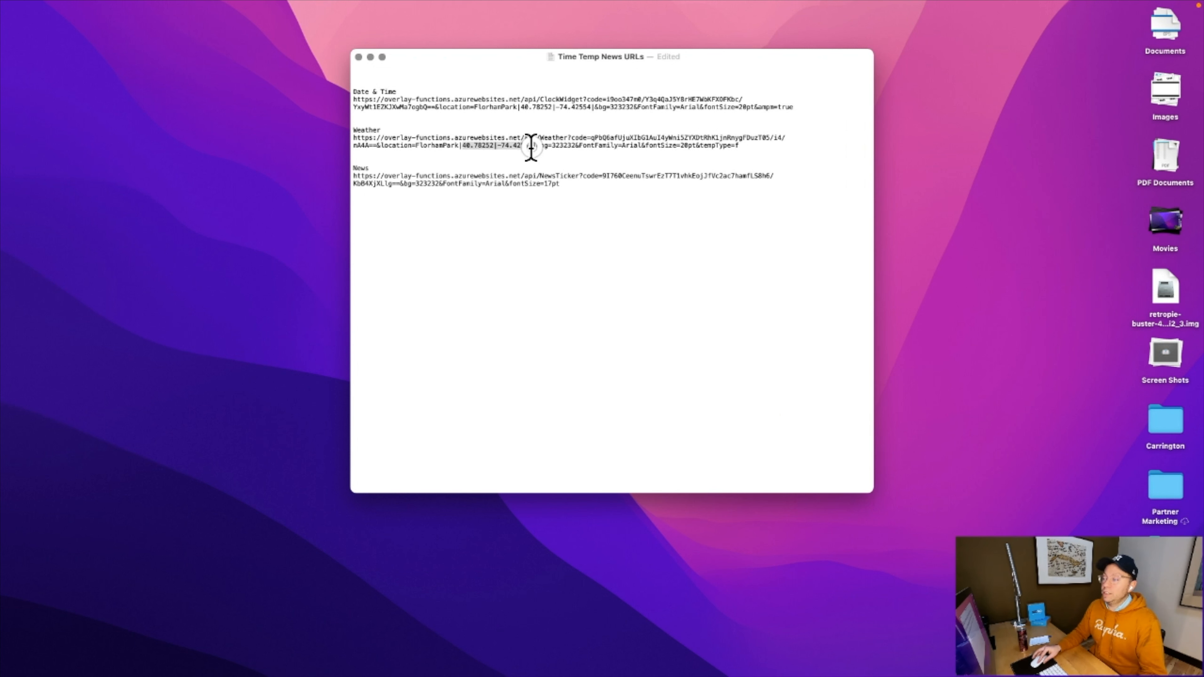
left_click_drag(553, 146, 574, 147)
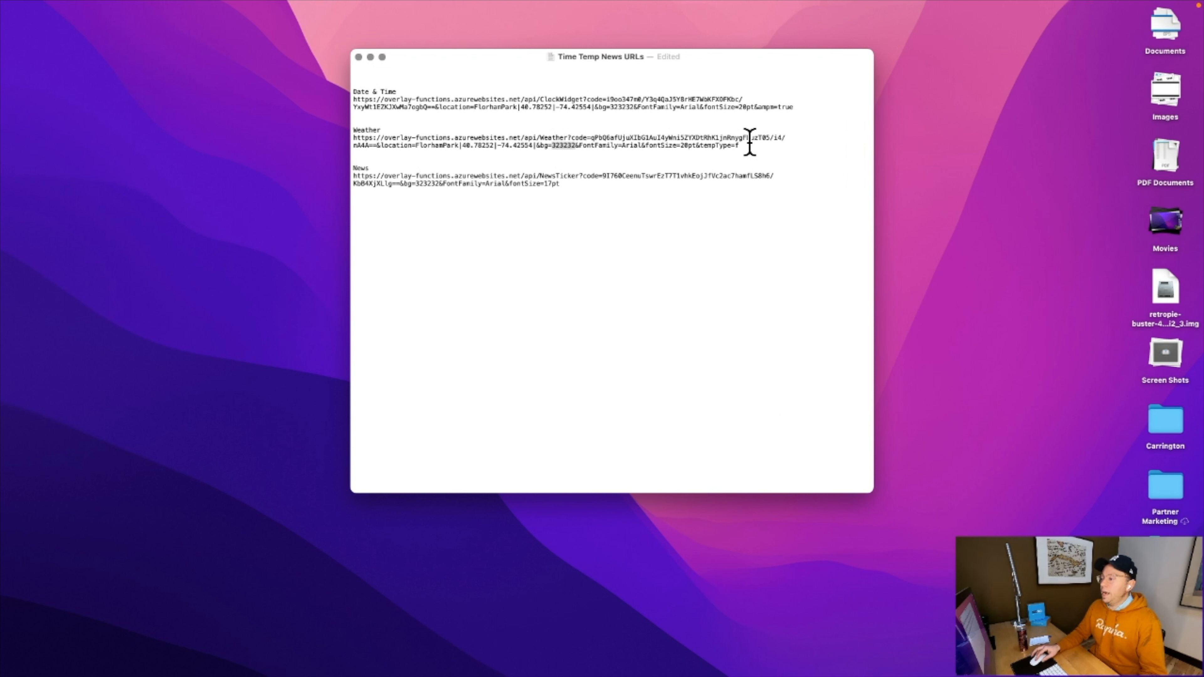
- Copy the Weather URL with its access code from the text document and load it in Safari in place of the clock page
triple_click(728, 145)
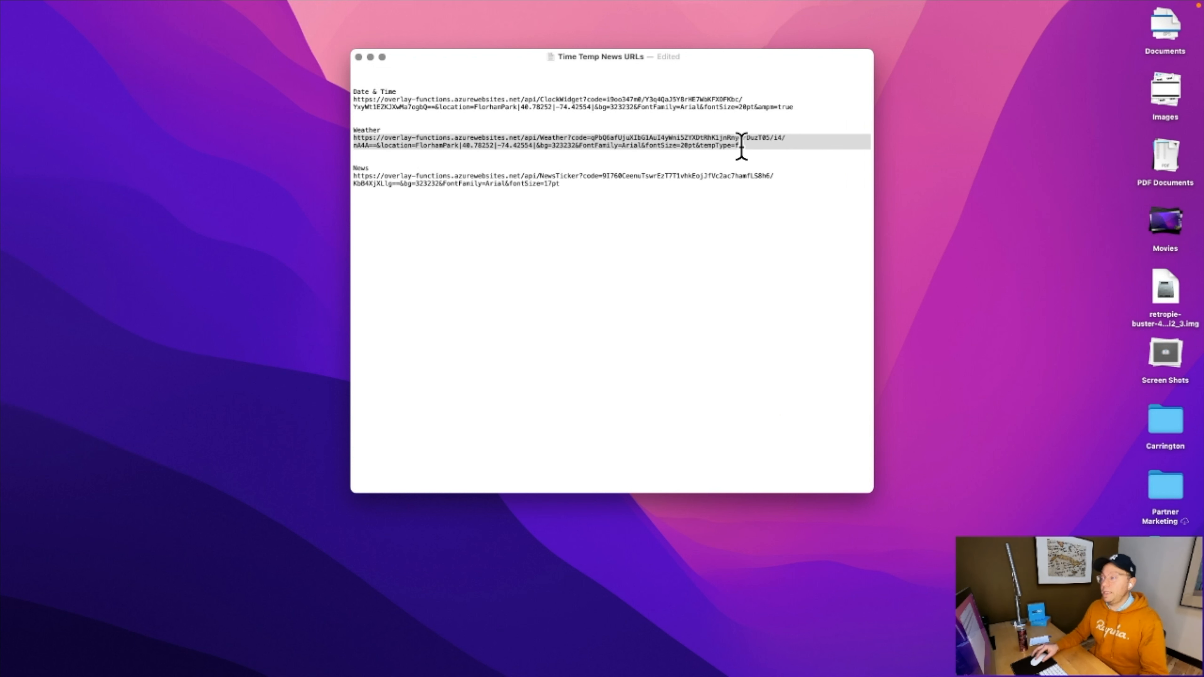
key("ctrl+Right")
left_click(730, 16)
key("super+v")
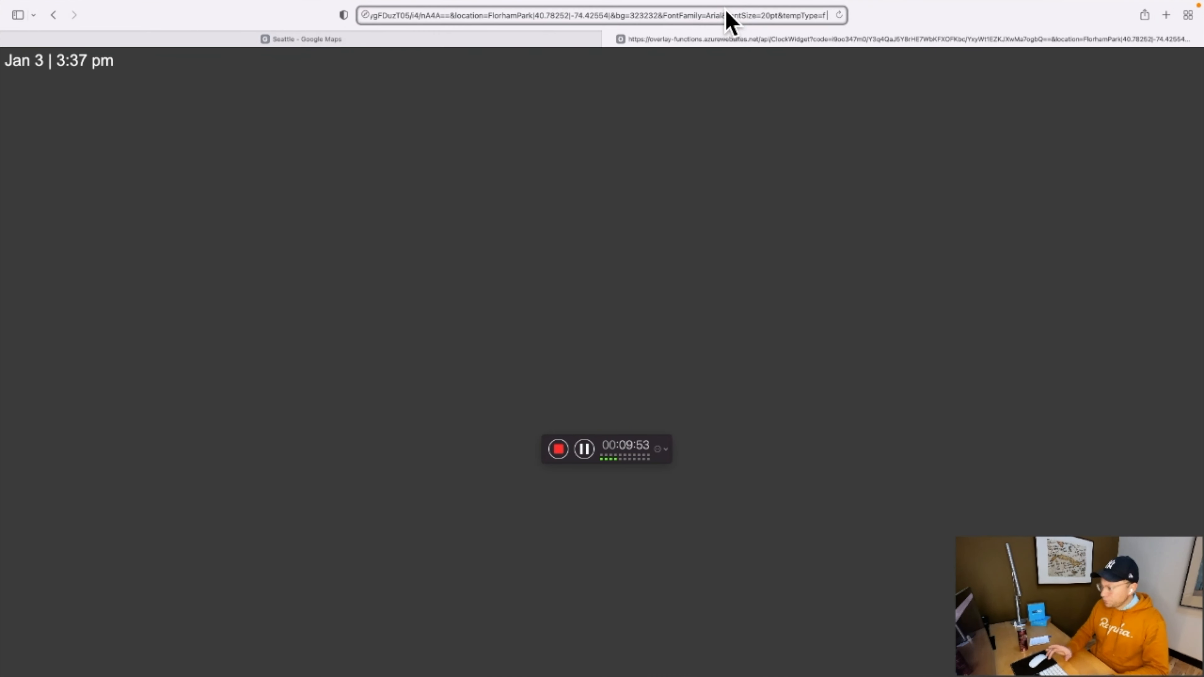
key("Return")
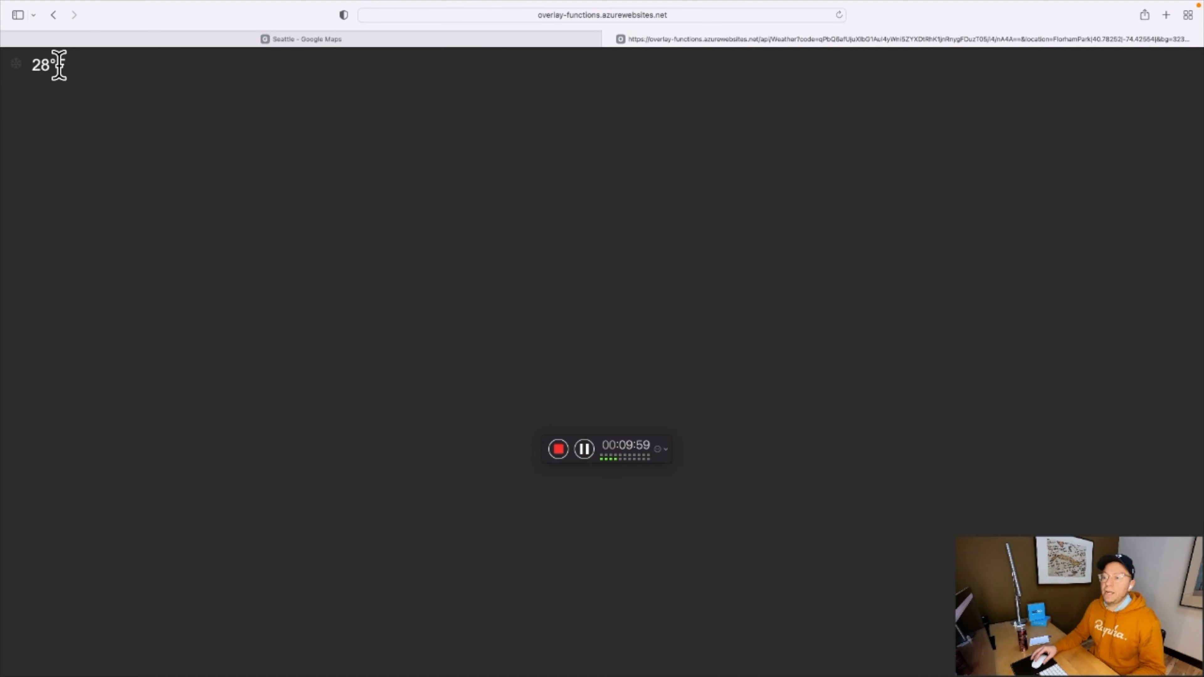
- Change the Weather URL's tempType parameter to c in Safari and reload the widget
left_click(697, 19)
key("Right")
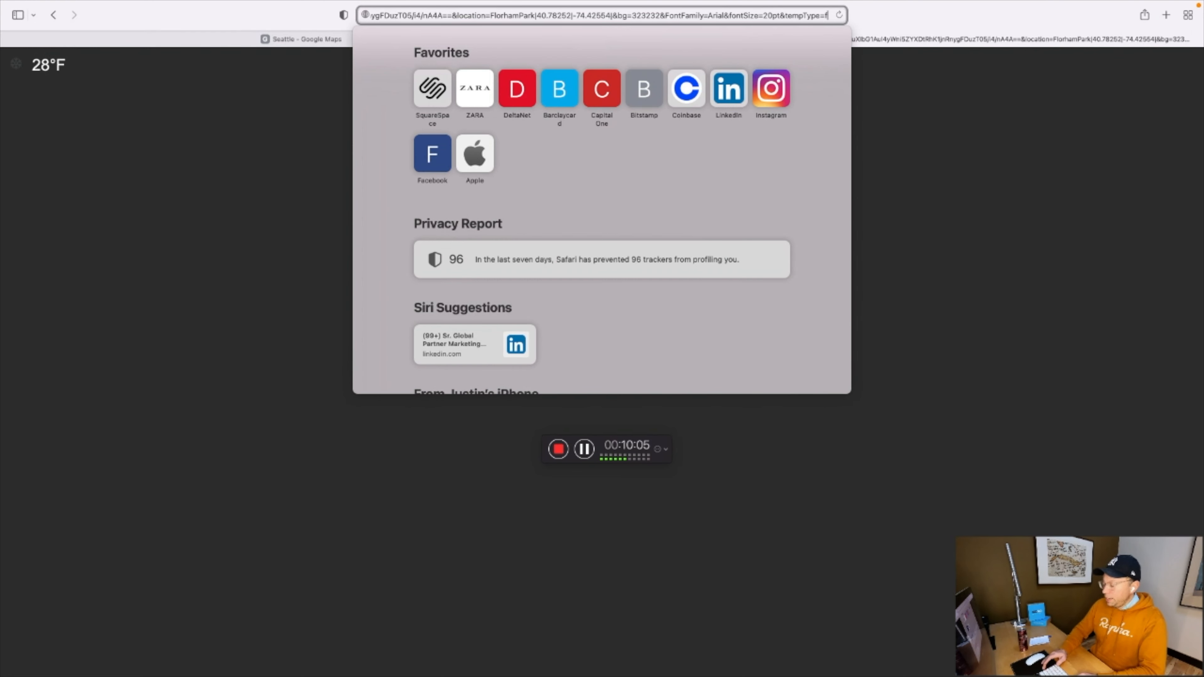
key("BackSpace")
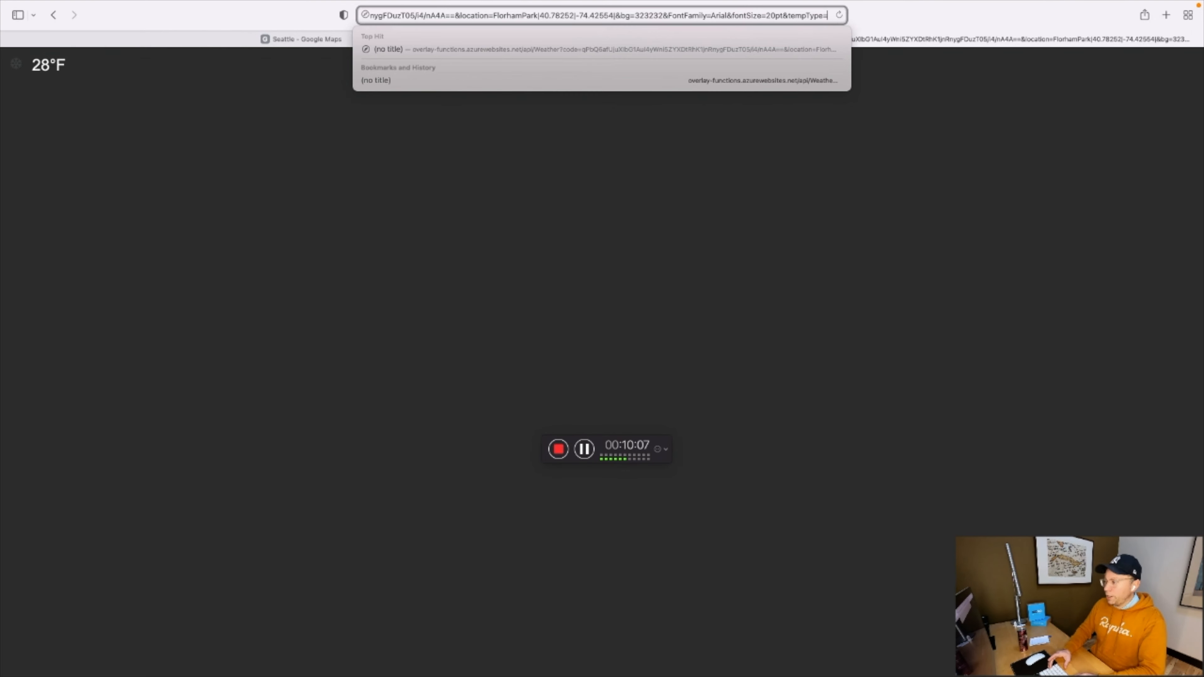
type("c")
key("Return")
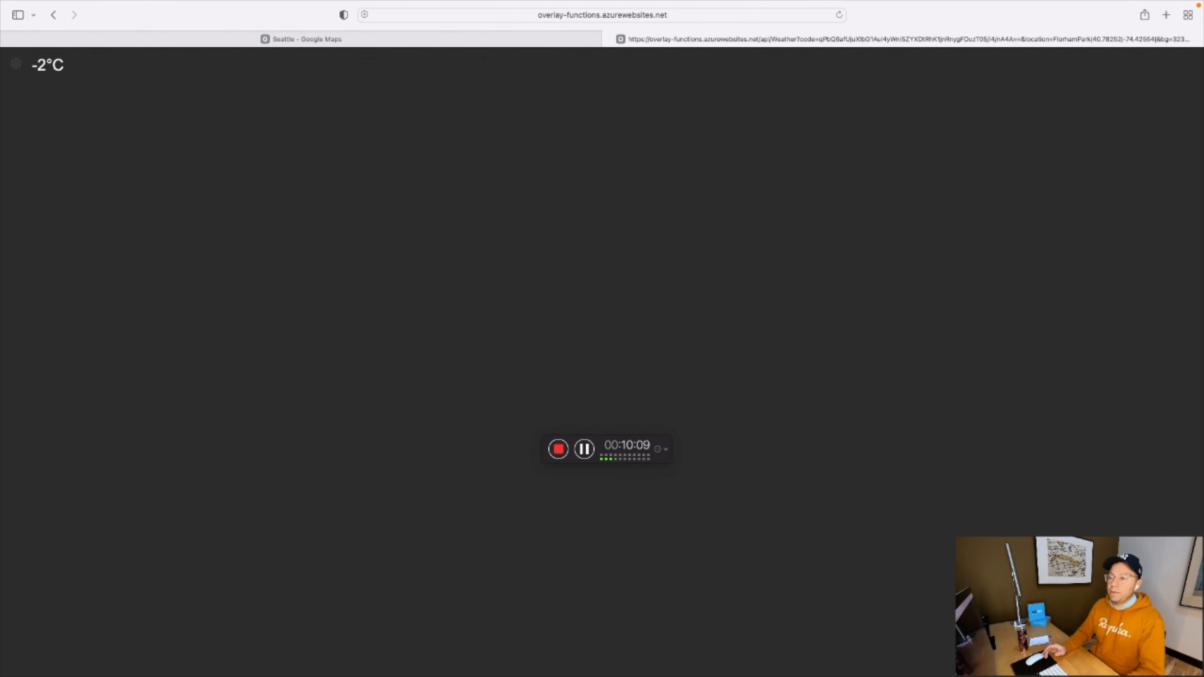
- Restore the Weather URL's tempType parameter to f and reload the widget
left_click(723, 15)
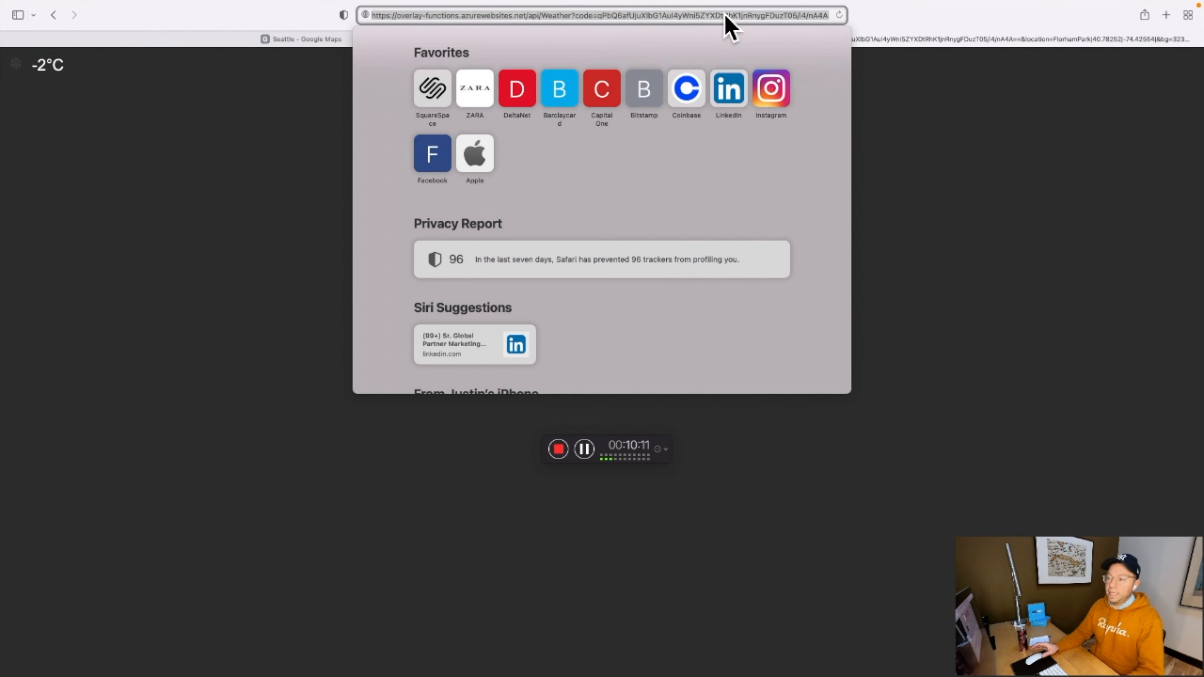
key("Right")
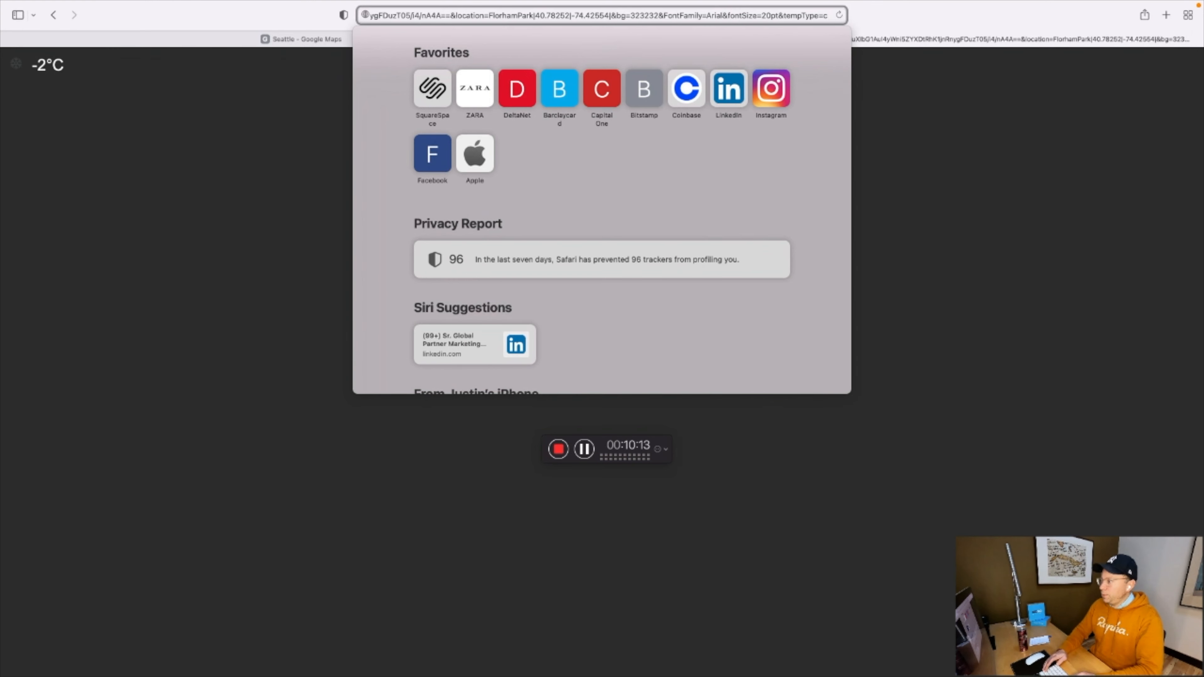
key("BackSpace")
type("f")
key("Return")
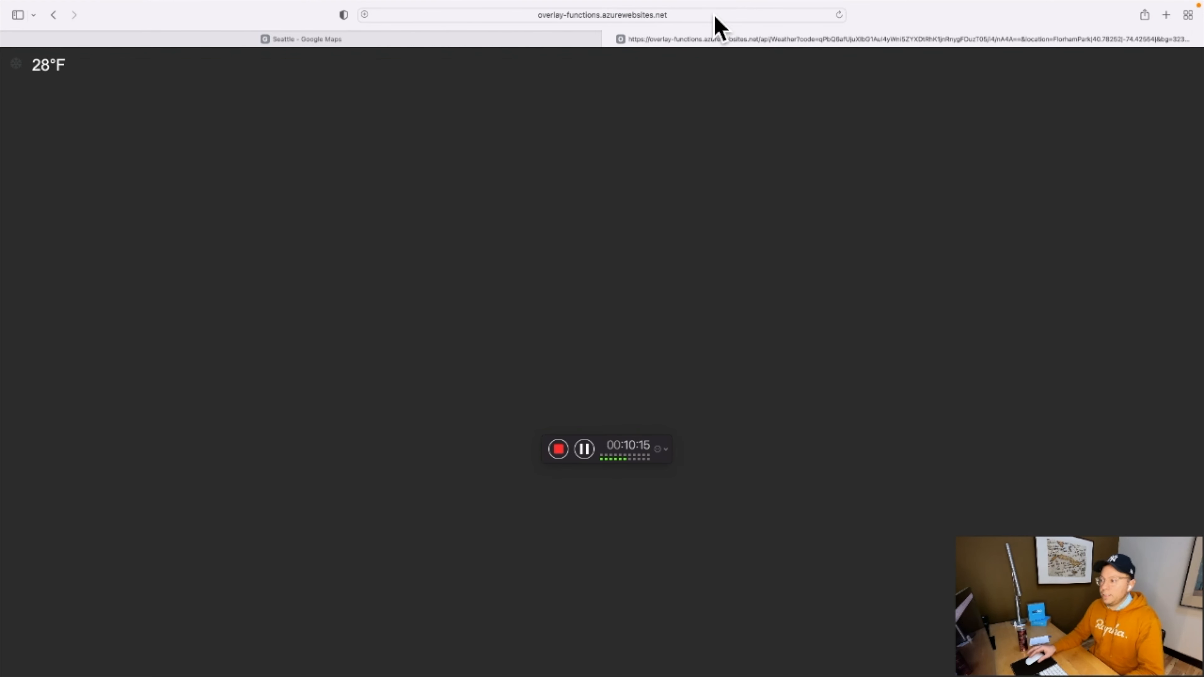
- Copy the Weather URL with its access code from Safari and load it into a new web surface on the XOGO Manager overlay
left_click(664, 14)
left_click(174, 195)
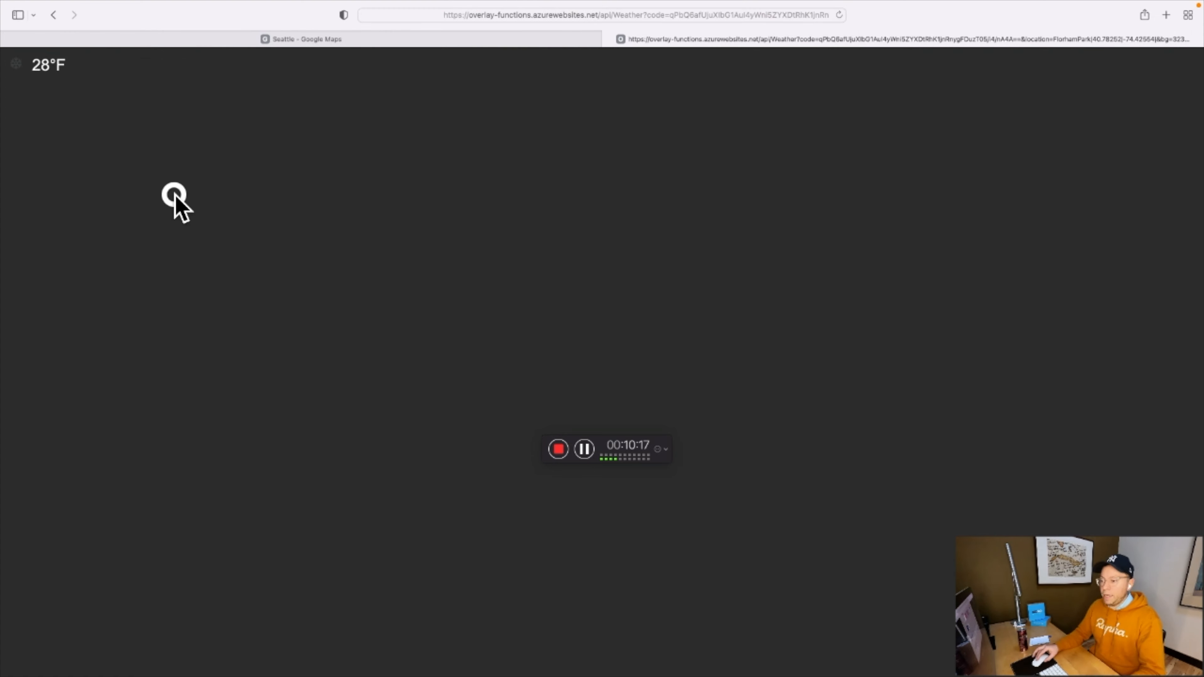
key("ctrl+Right")
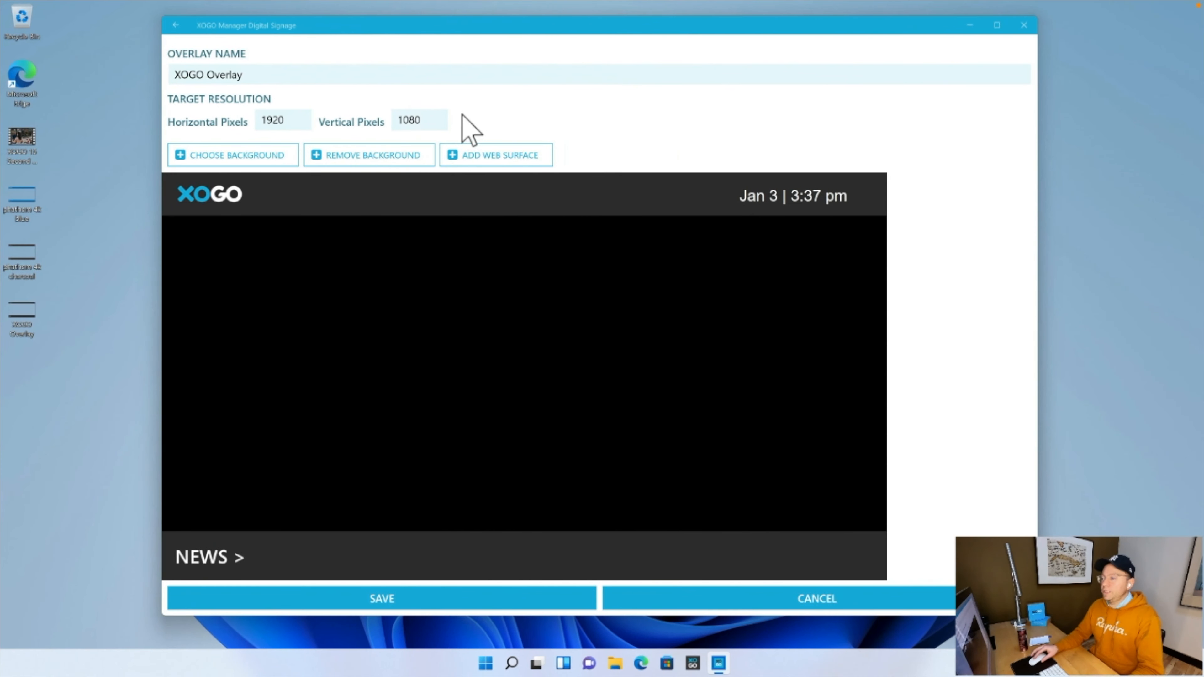
left_click(516, 155)
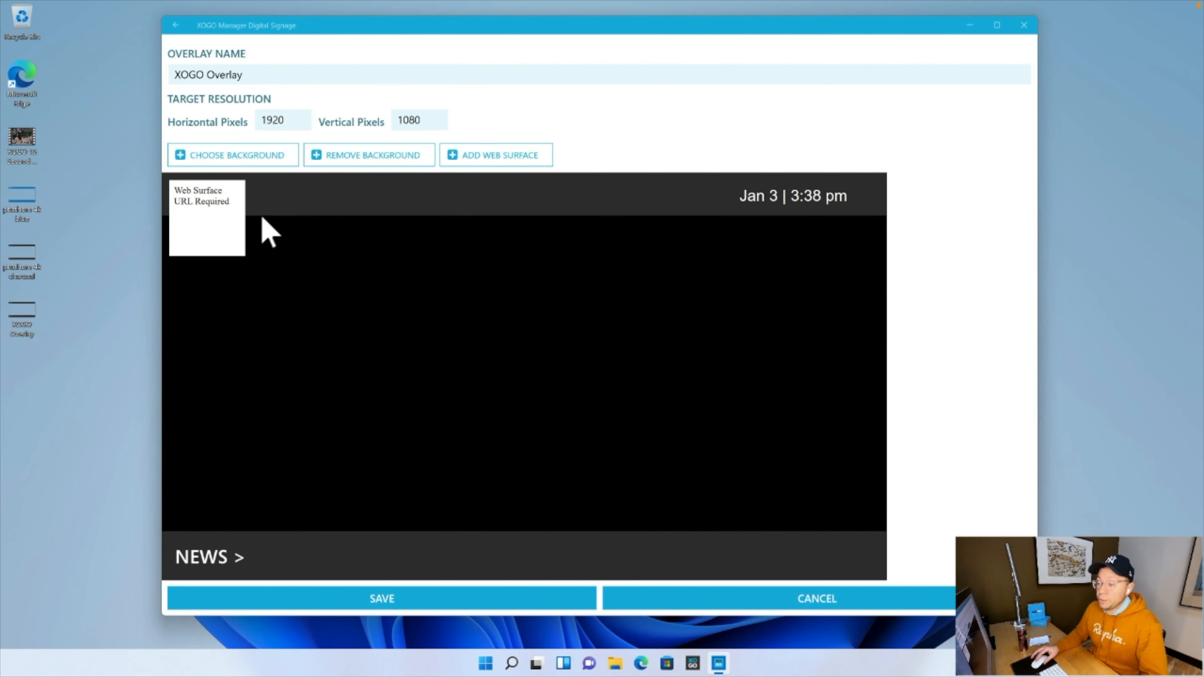
left_click(182, 209)
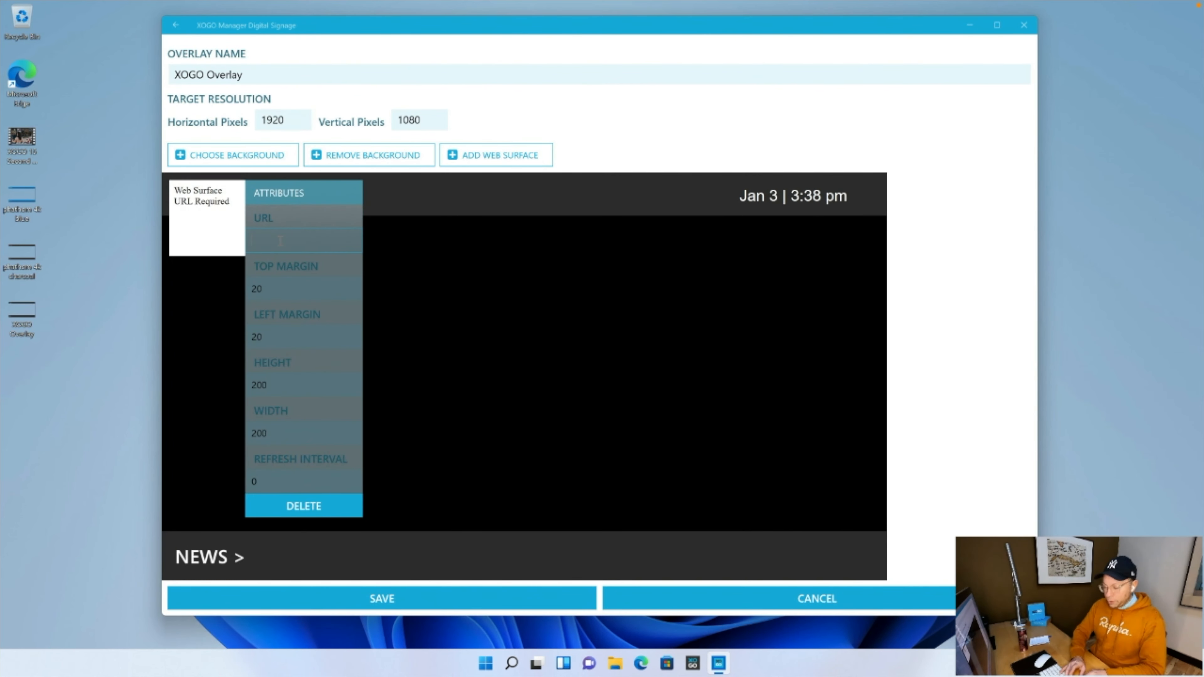
left_click(298, 383)
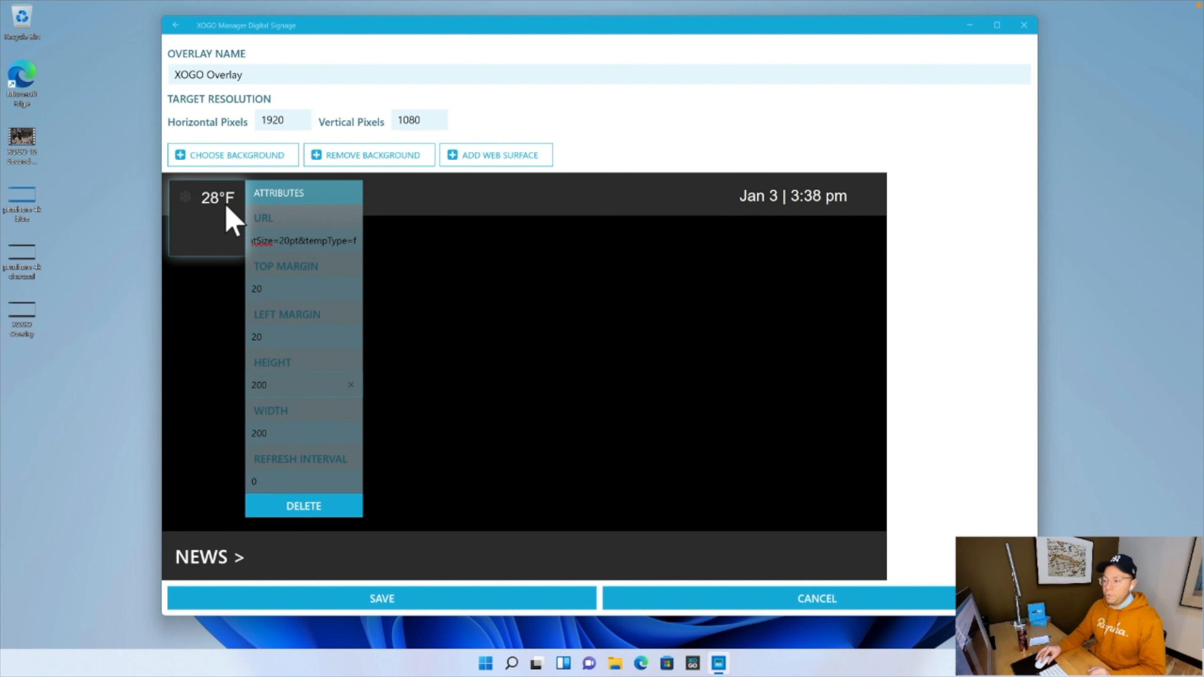
- Move the weather web surface along the header to a left margin of about 1038 and set its height to 100
left_click_drag(229, 215, 611, 201)
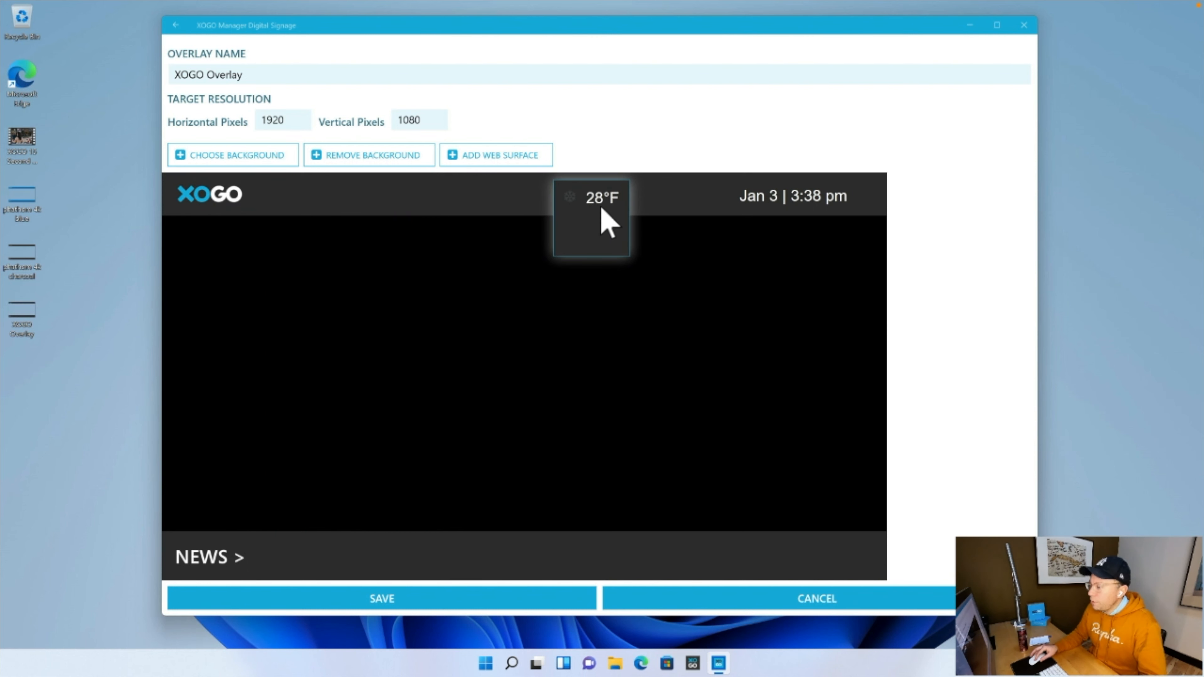
left_click(601, 208)
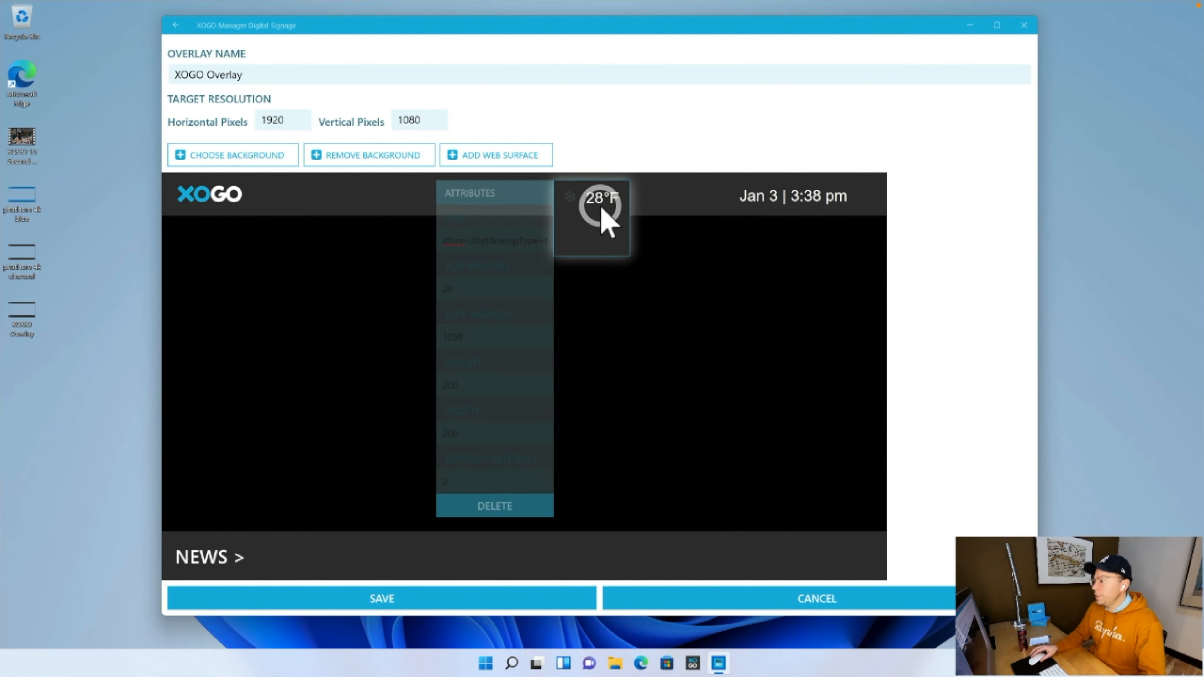
left_click(499, 387)
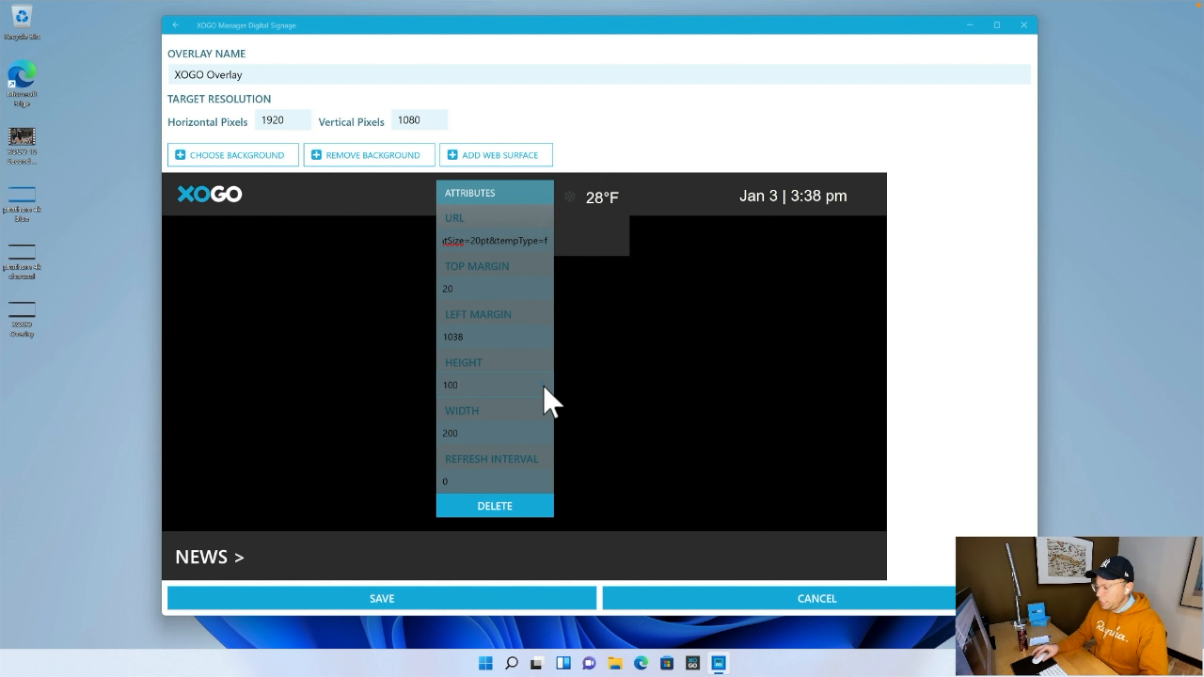
left_click(580, 388)
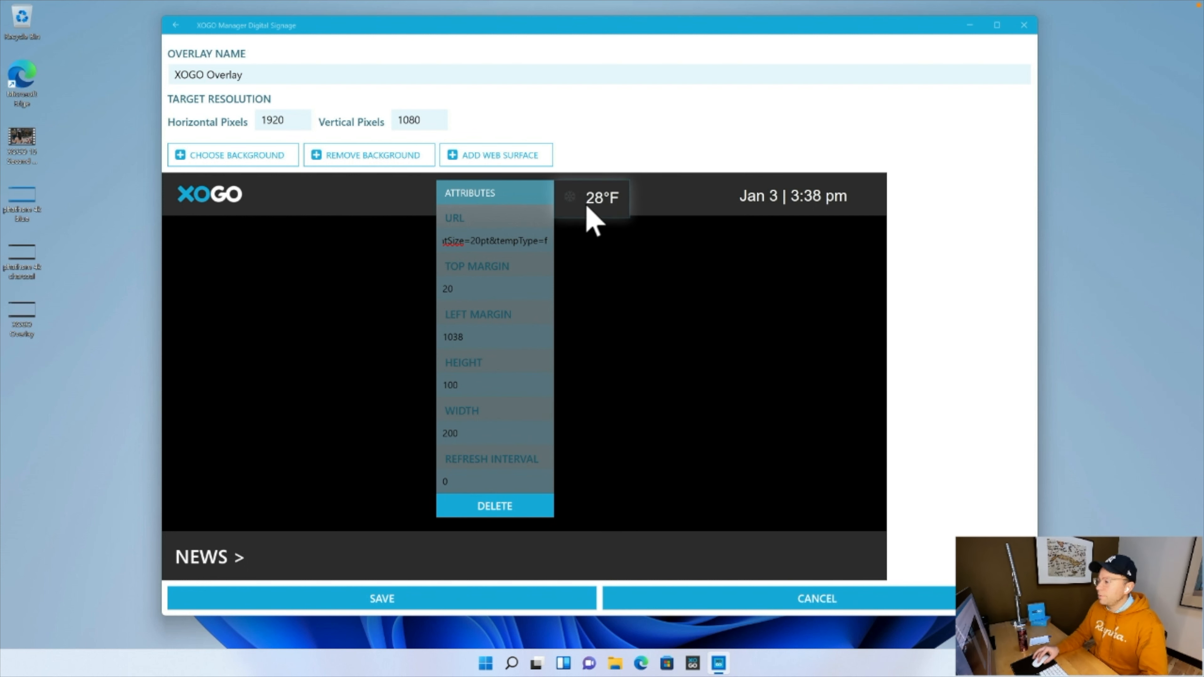
- Set the weather web surface's height to 90 and reduce its width
left_click(470, 384)
left_click(405, 384)
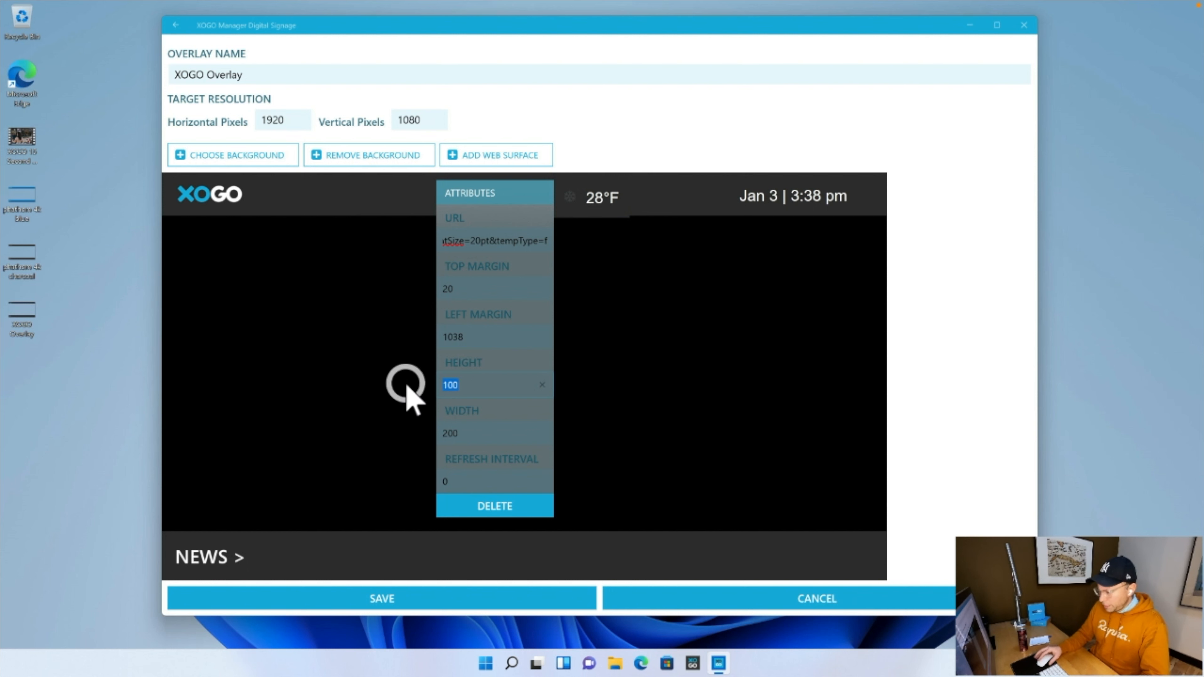
type("90")
left_click(482, 433)
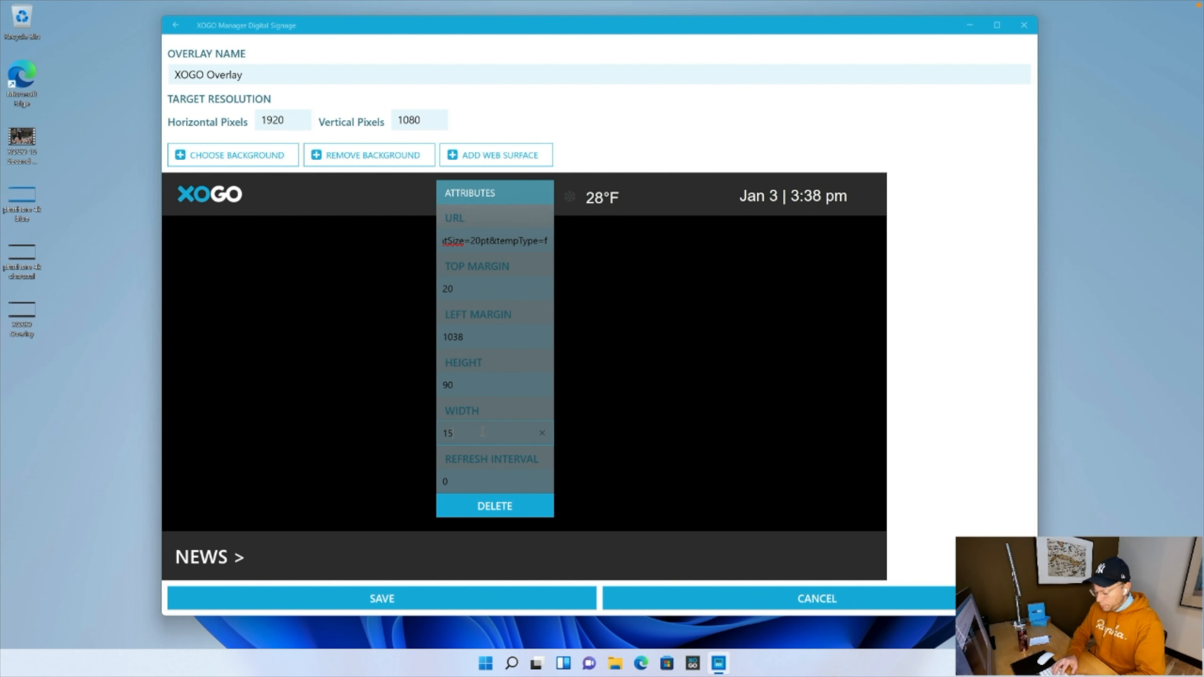
left_click(646, 436)
- Move the weather web surface close beside the clock, vertically centred in the header bar, and deselect it
left_click_drag(593, 197, 685, 203)
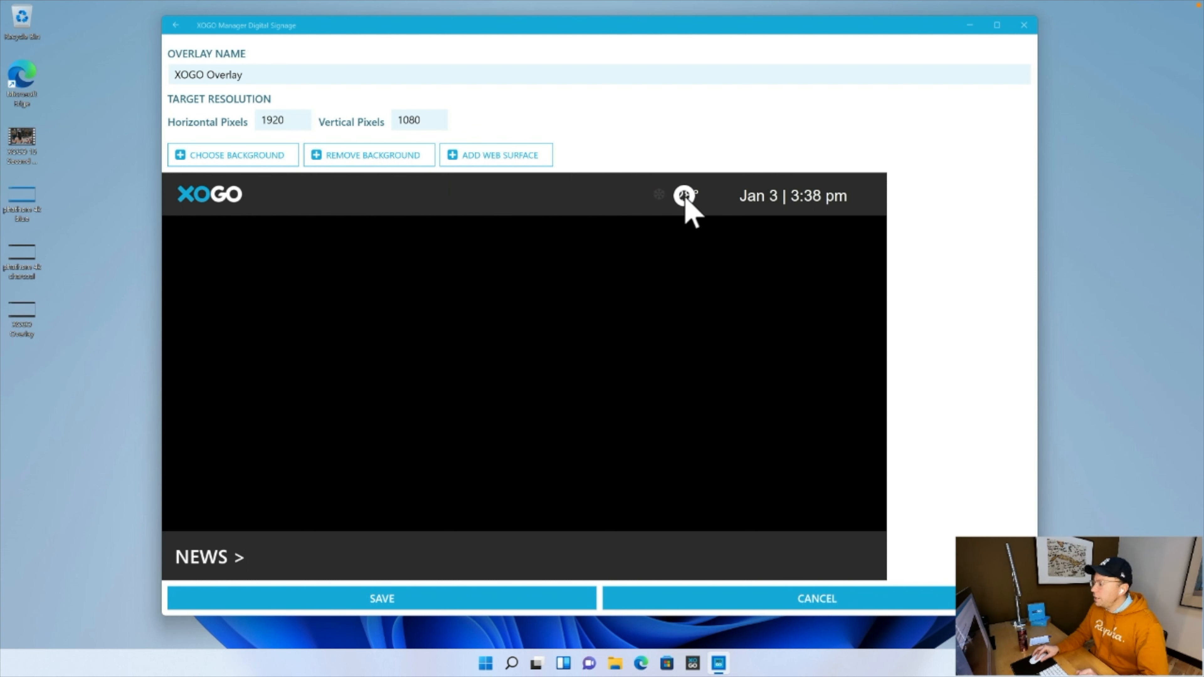
left_click_drag(684, 203, 685, 201)
left_click(720, 311)
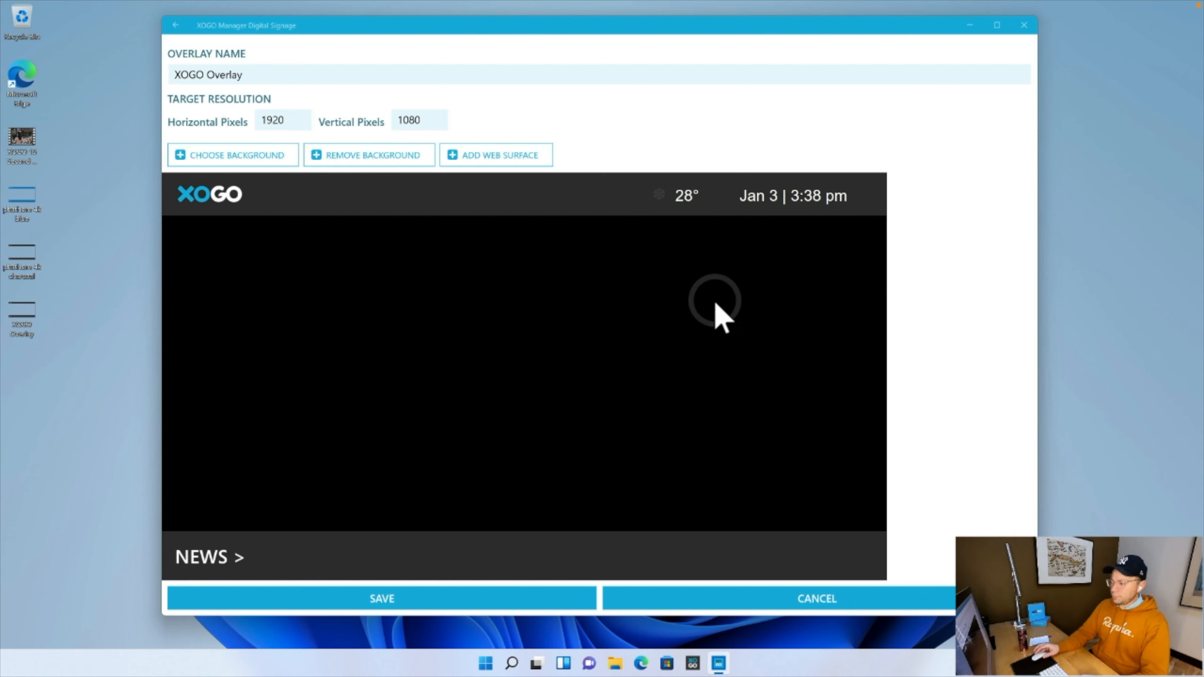
- Examine the clock web surface's margin, height and width attributes
left_click(797, 199)
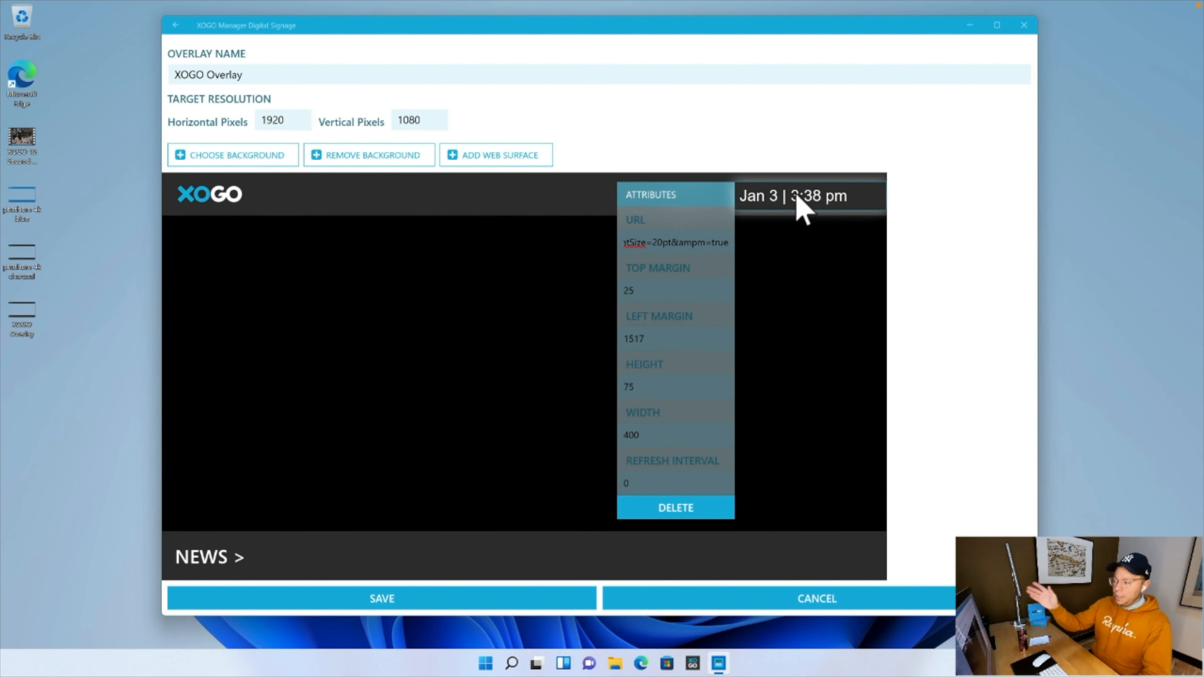
left_click(586, 194)
left_click_drag(676, 195, 699, 194)
left_click(851, 276)
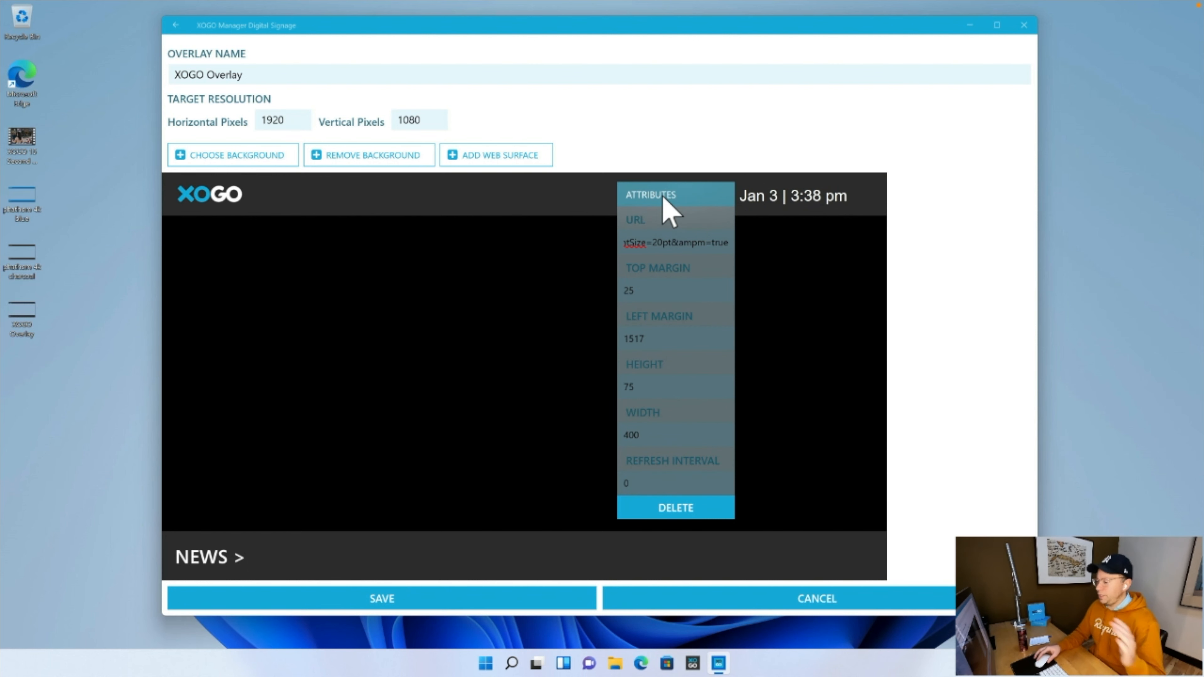
left_click(382, 404)
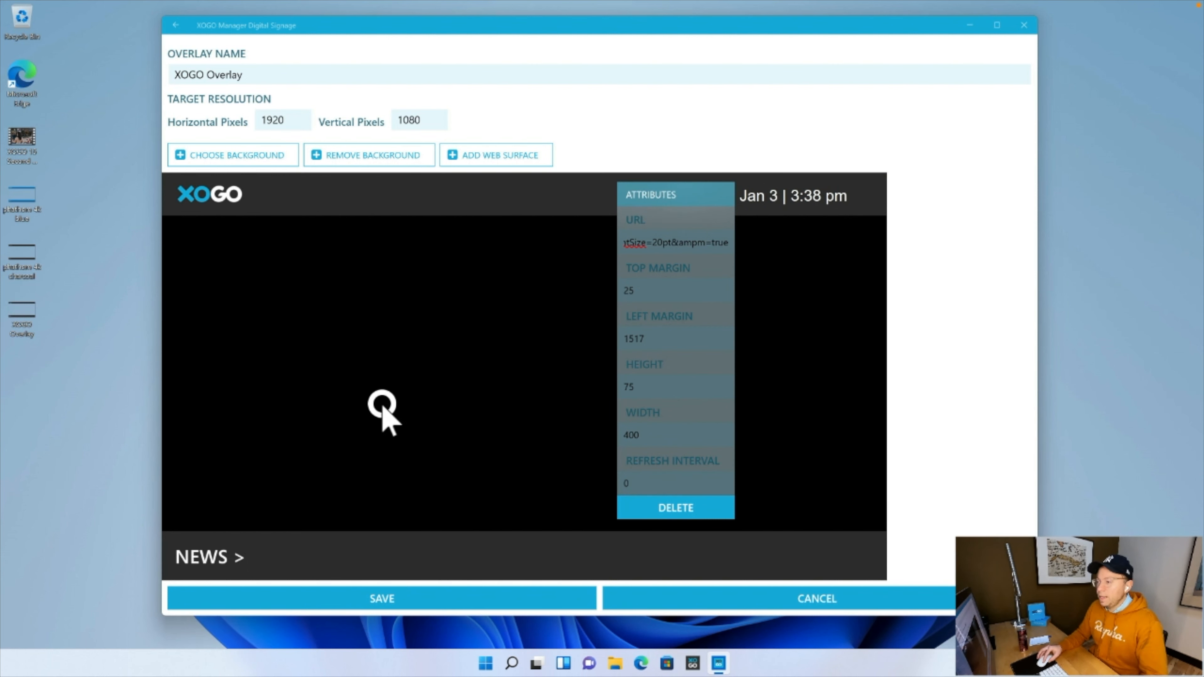
- Add another web surface to the overlay and enter the News URL with its access code, copied from the text document
left_click(488, 155)
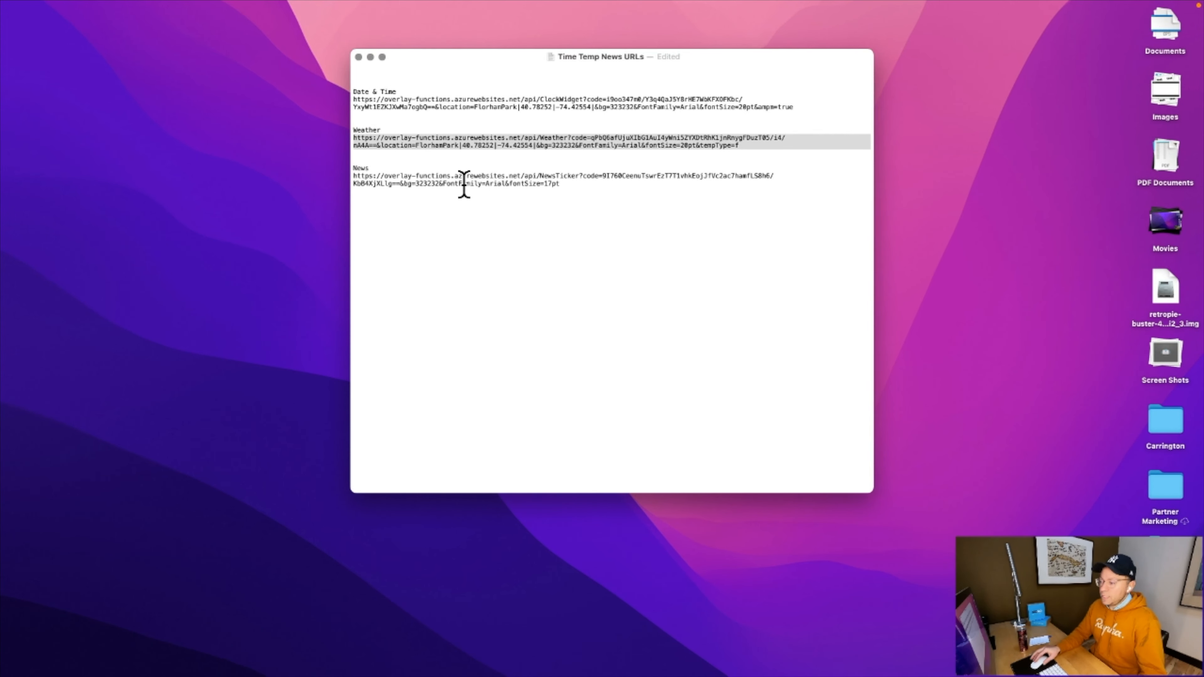
left_click(468, 181)
triple_click(469, 181)
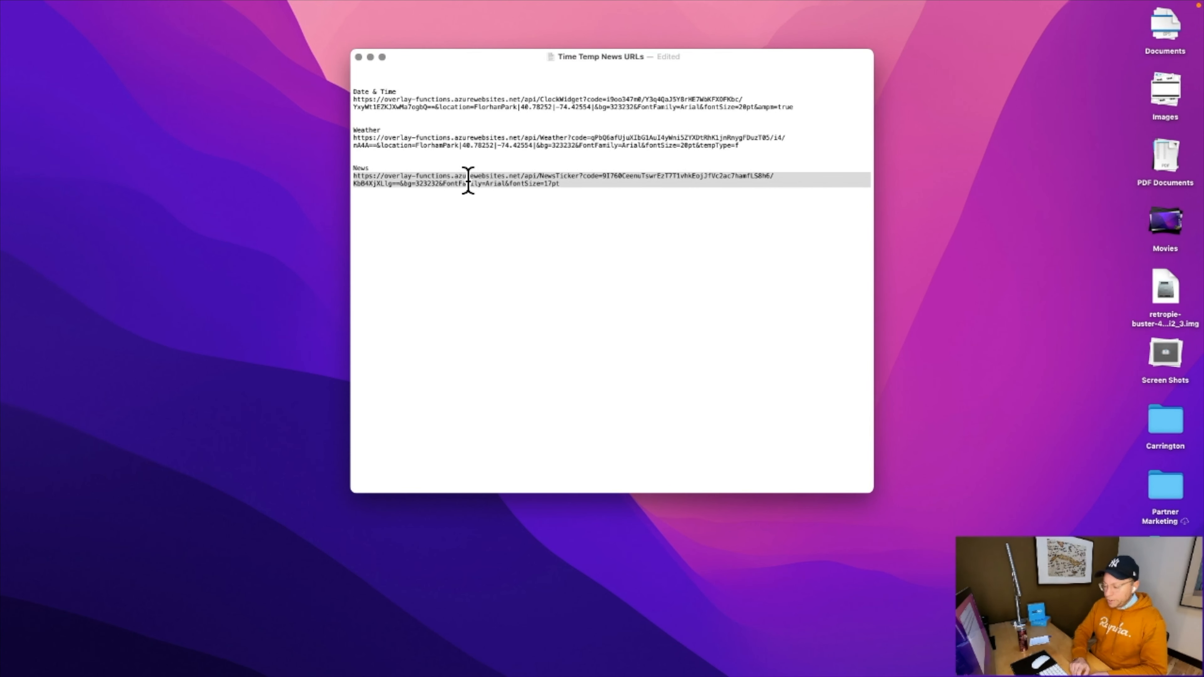
left_click(471, 229)
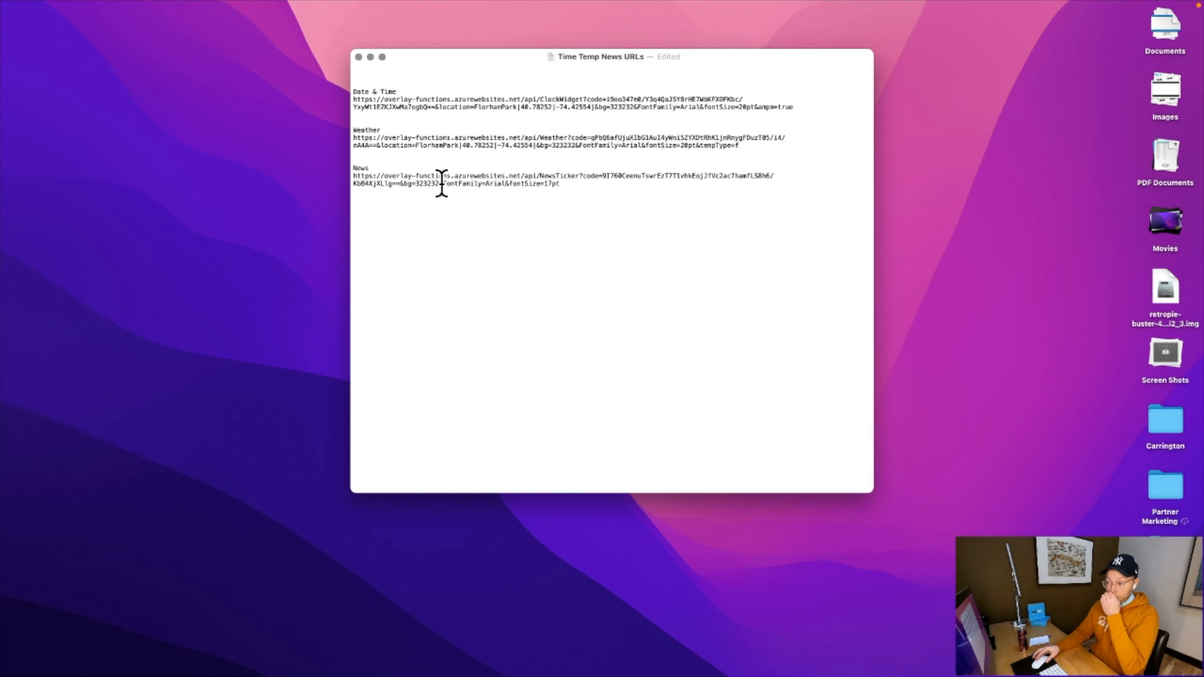
key("ctrl+Right")
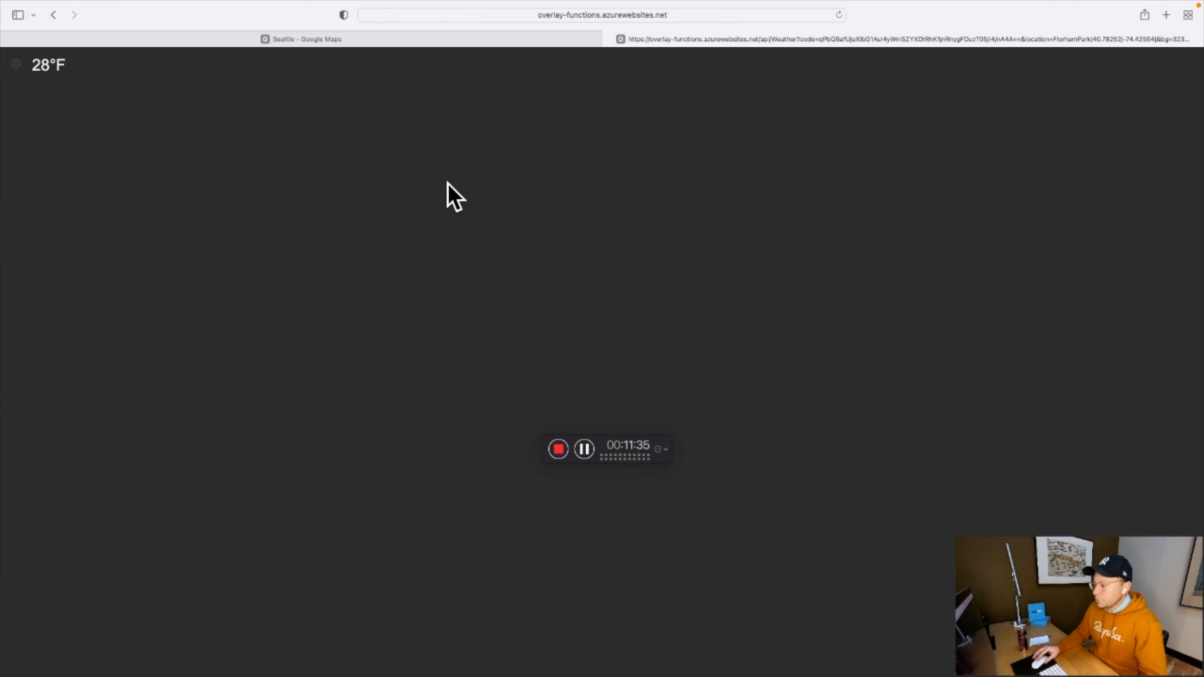
left_click(450, 190)
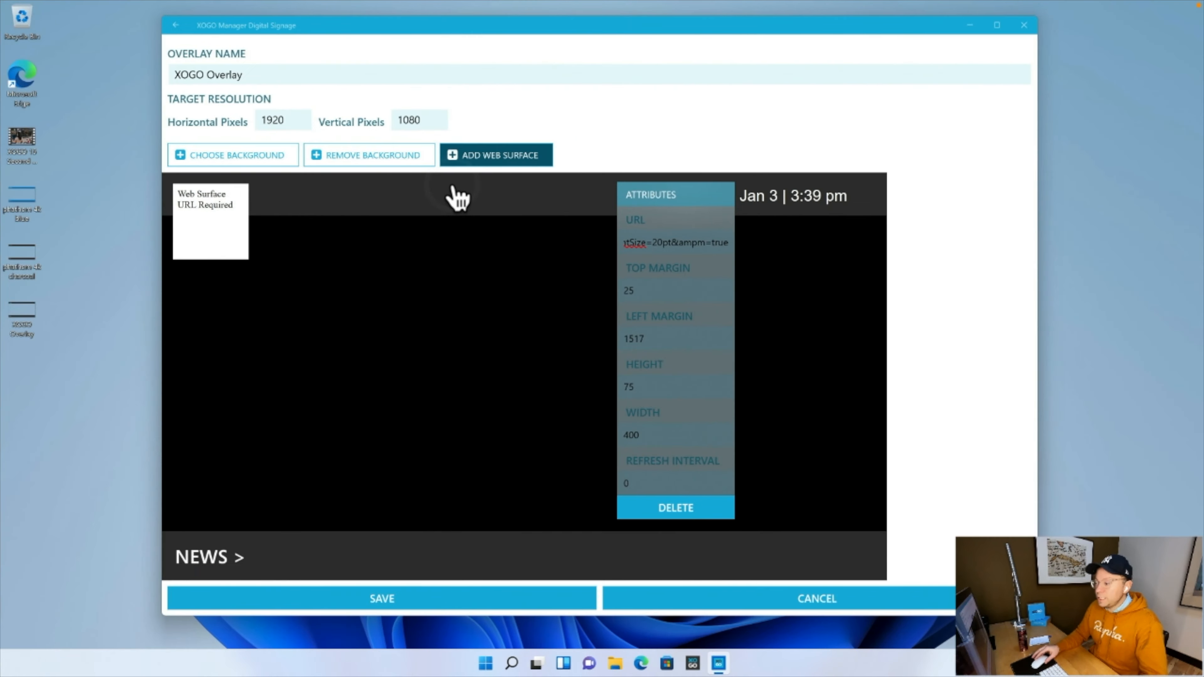
left_click(234, 228)
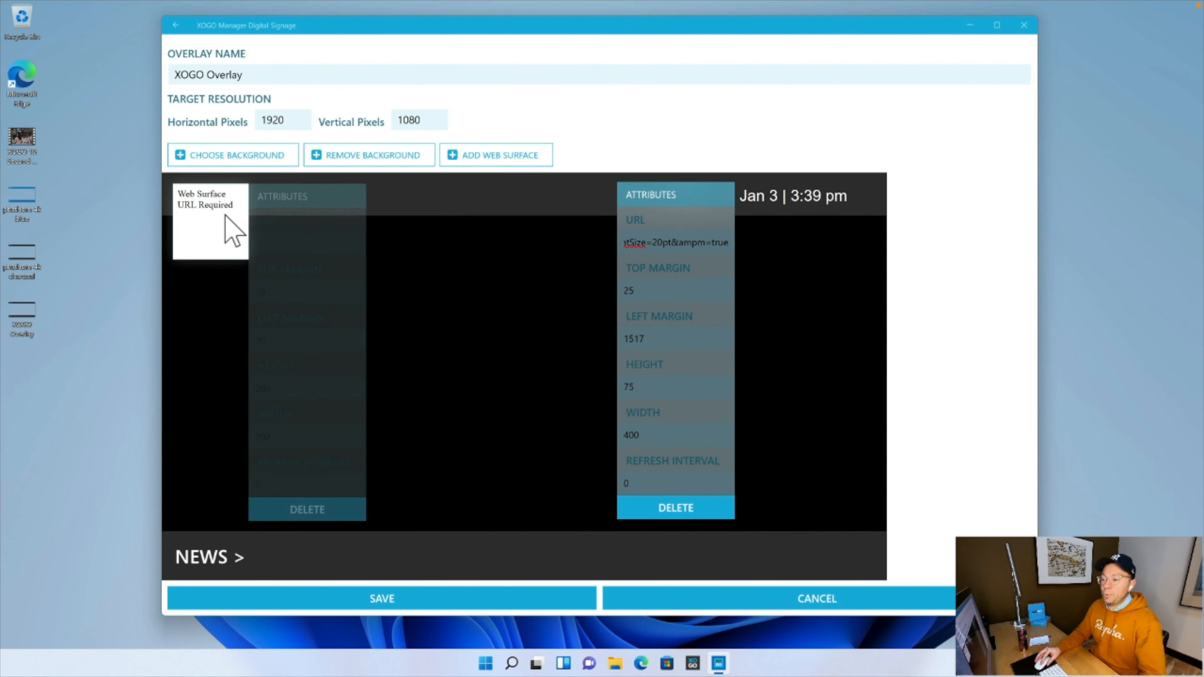
left_click(283, 240)
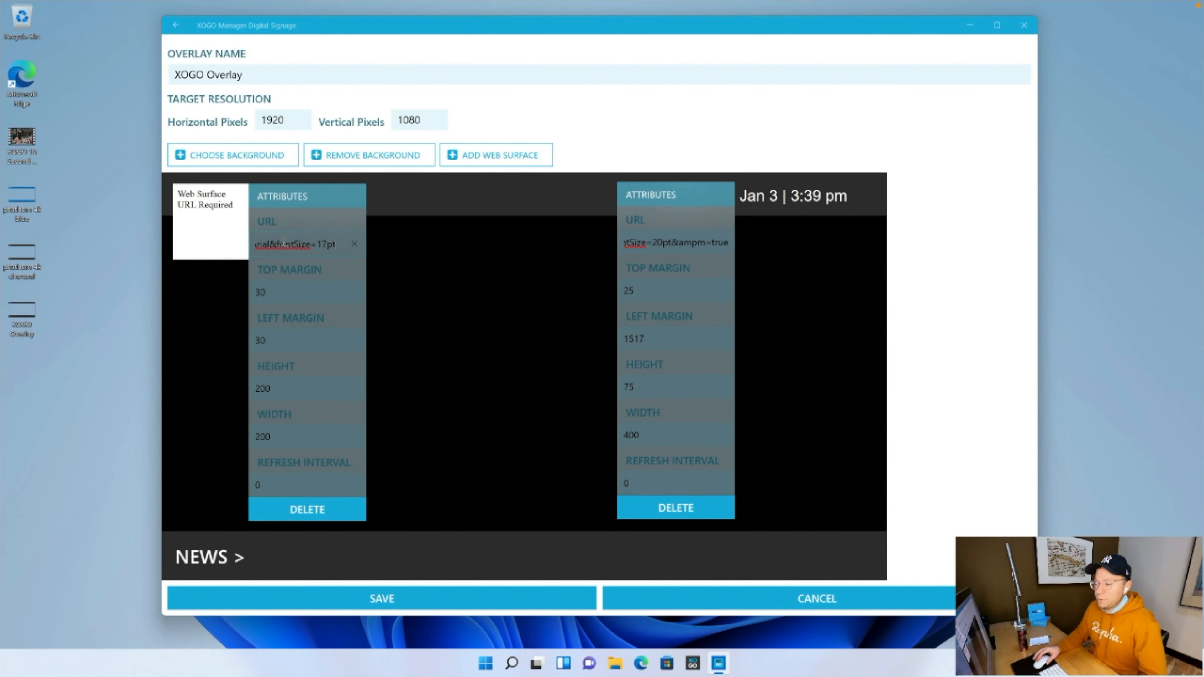
- Set the news web surface's height to 75 and its width to 1500
left_click(281, 389)
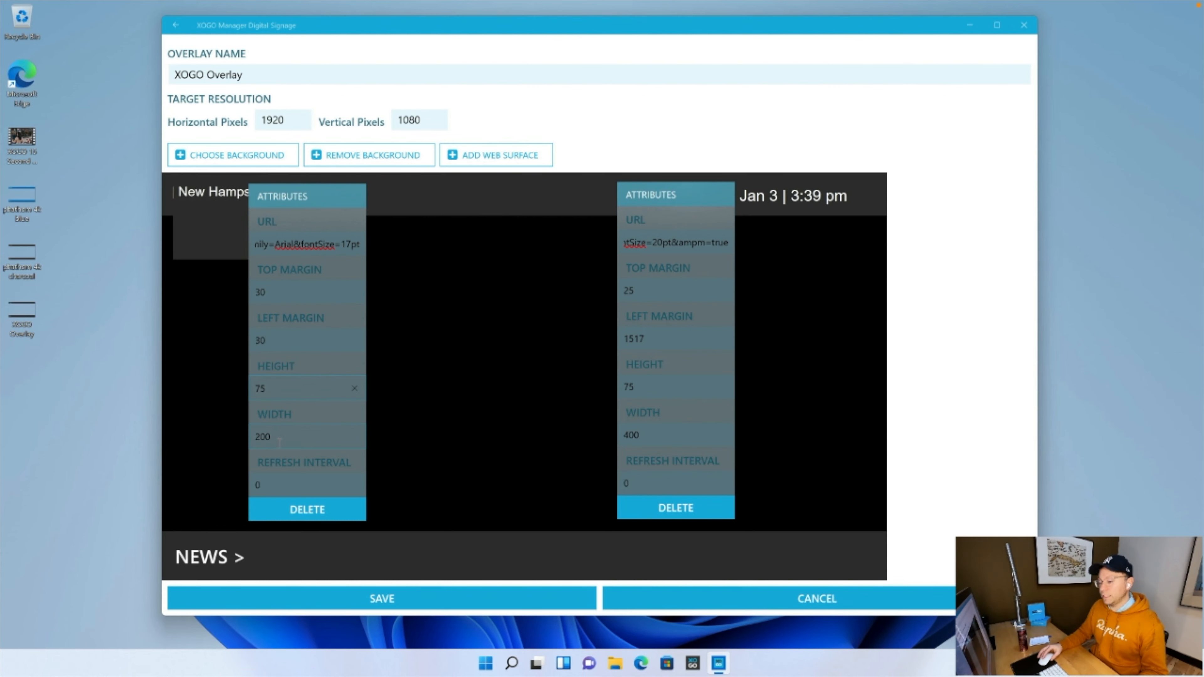
left_click(279, 442)
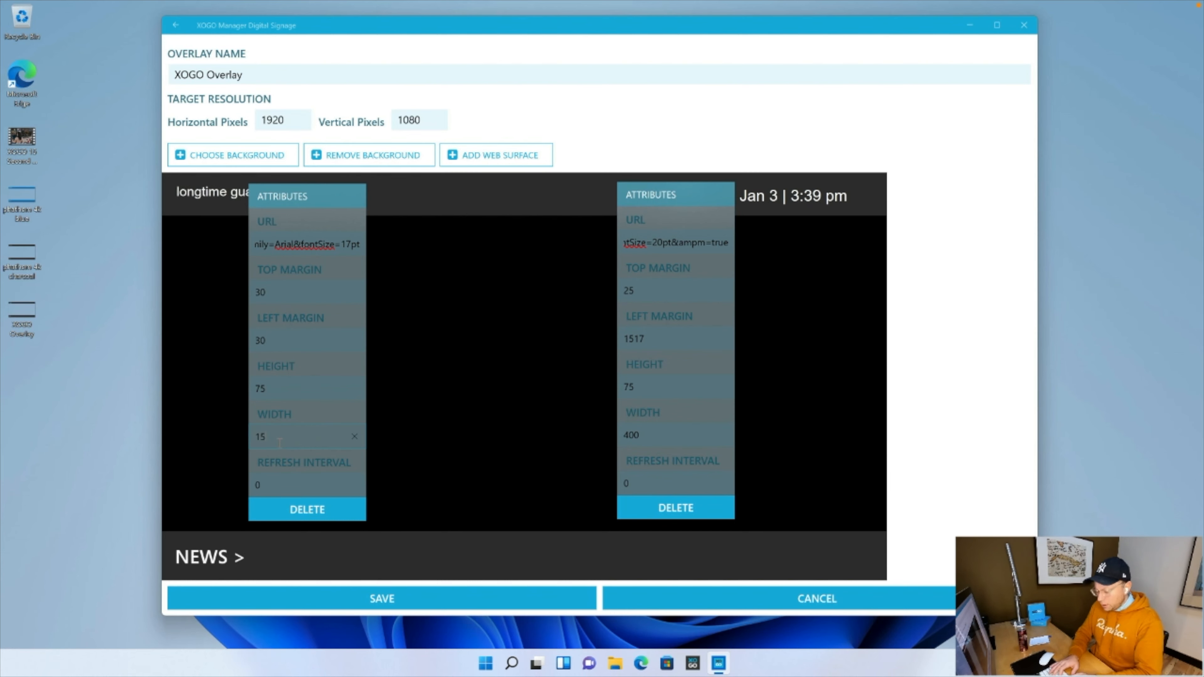
left_click(563, 449)
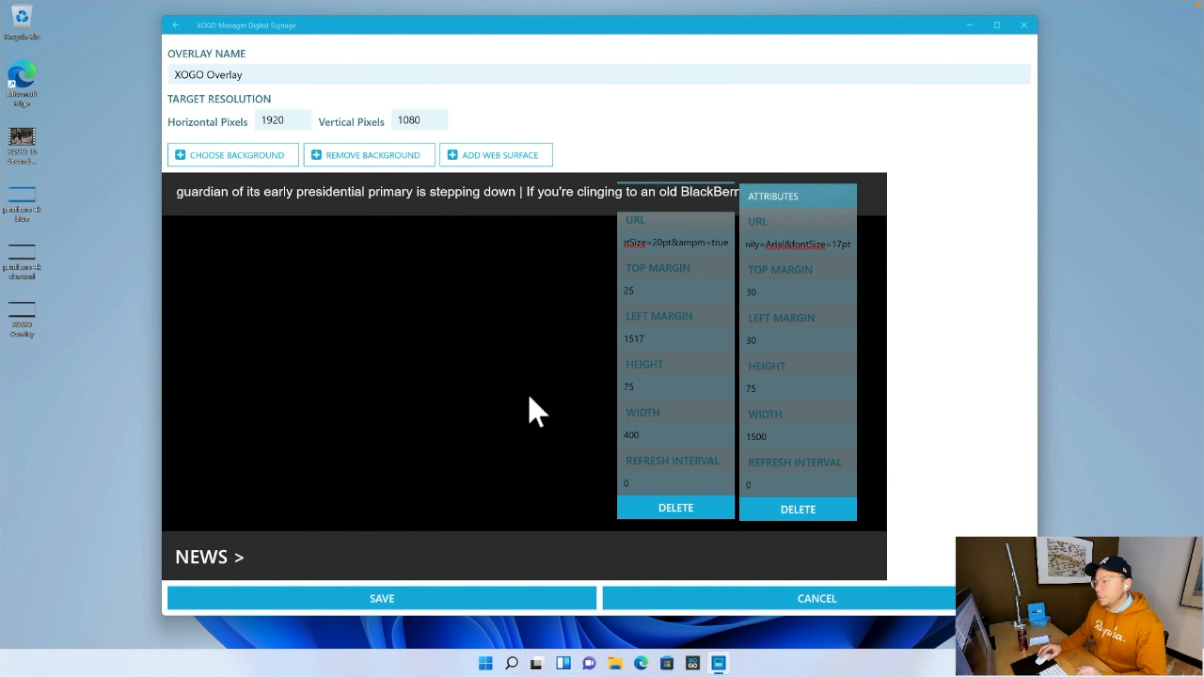
- Move the news web surface into the footer bar just after the NEWS > label and set its width to 1600
left_click_drag(417, 211, 519, 559)
double_click(850, 497)
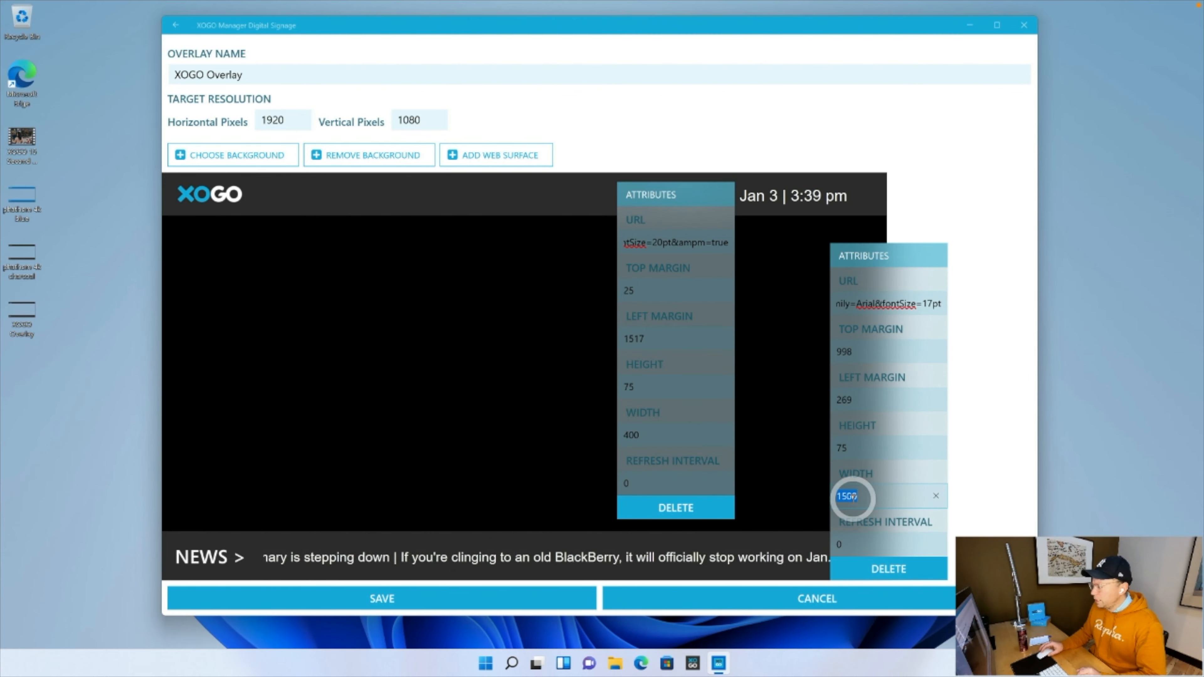
type("1600")
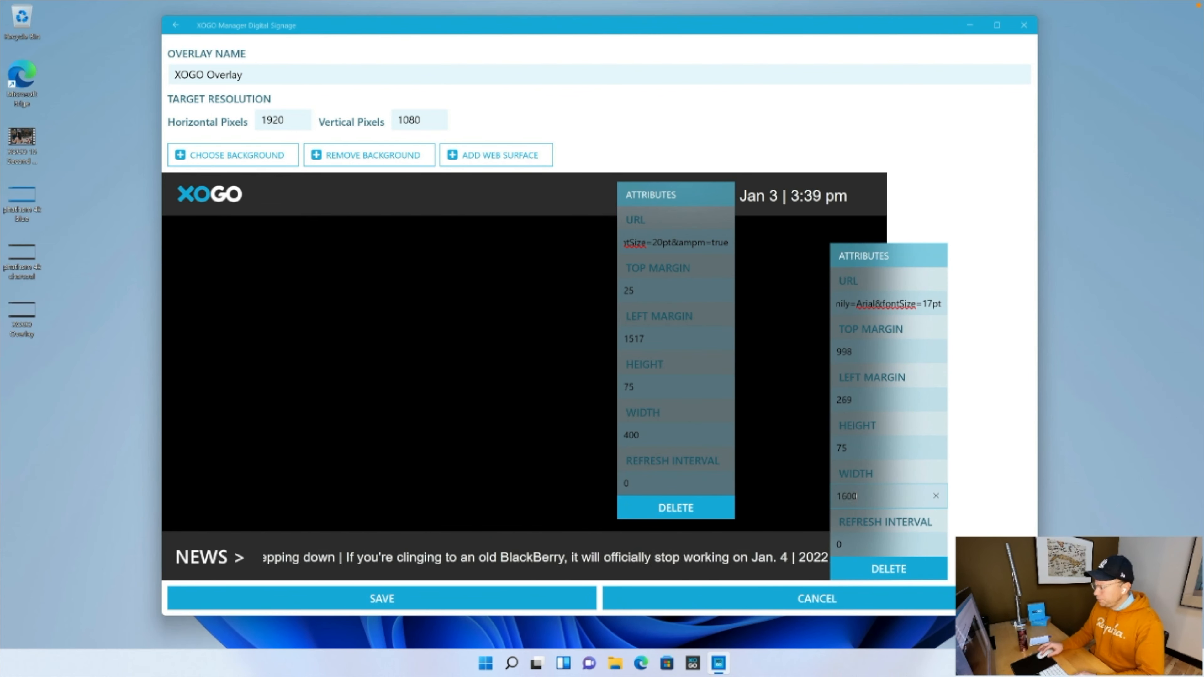
key("Return")
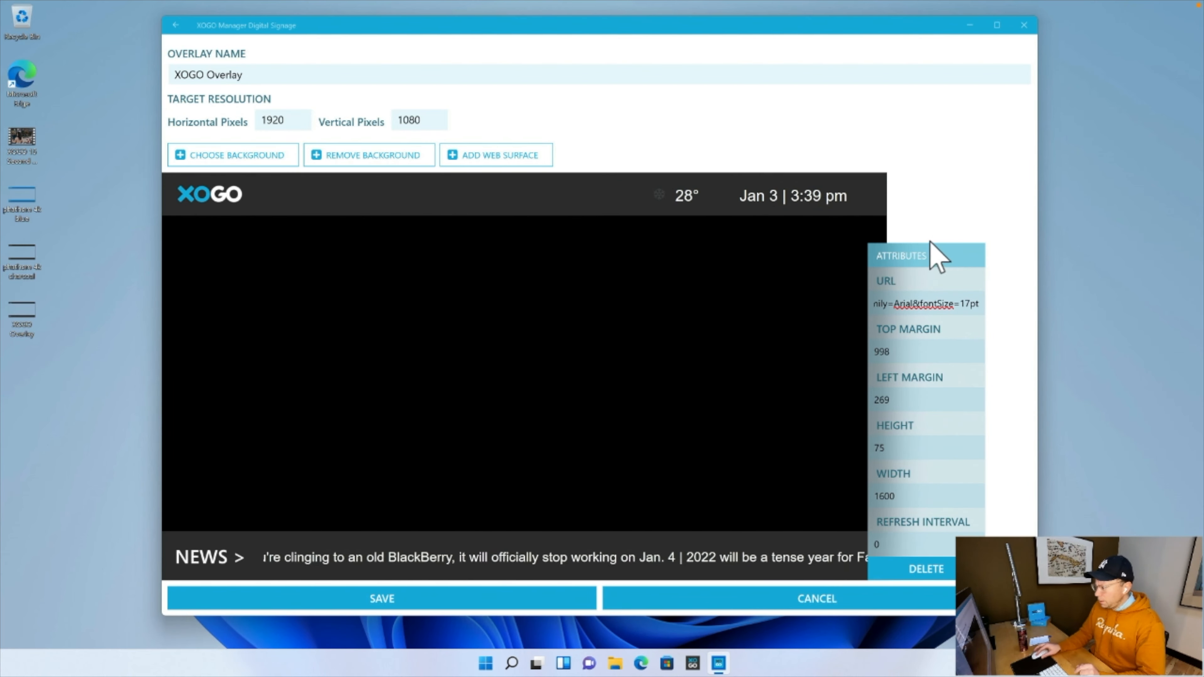
- Set the clock web surface's width to 350 and move it to the header bar's right end, at a left margin of about 1559
mouse_move(583, 559)
left_mouse_down()
mouse_move(586, 541)
mouse_move(584, 561)
left_mouse_up()
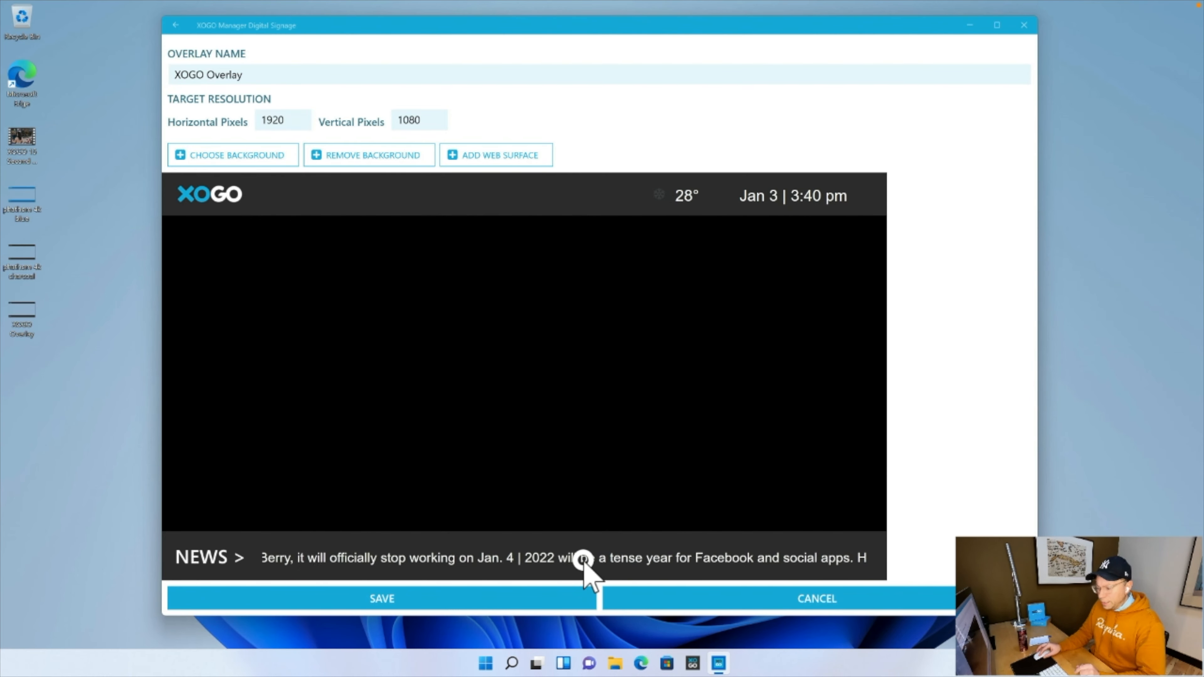
left_click(832, 209)
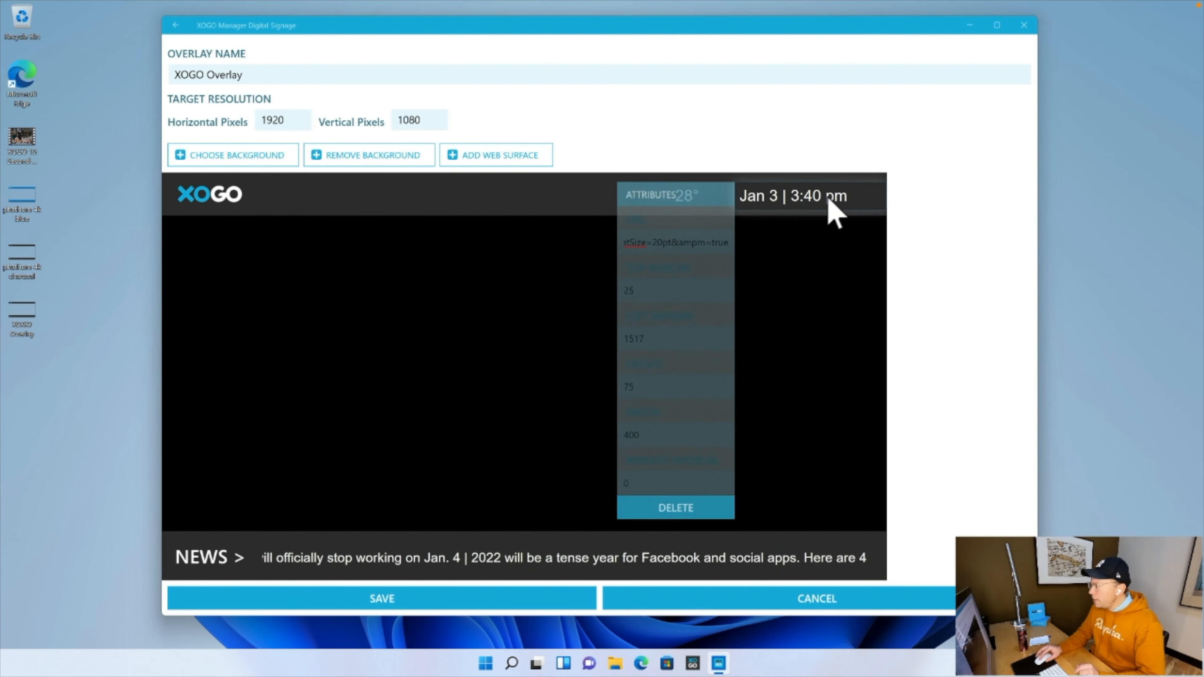
left_click(829, 202)
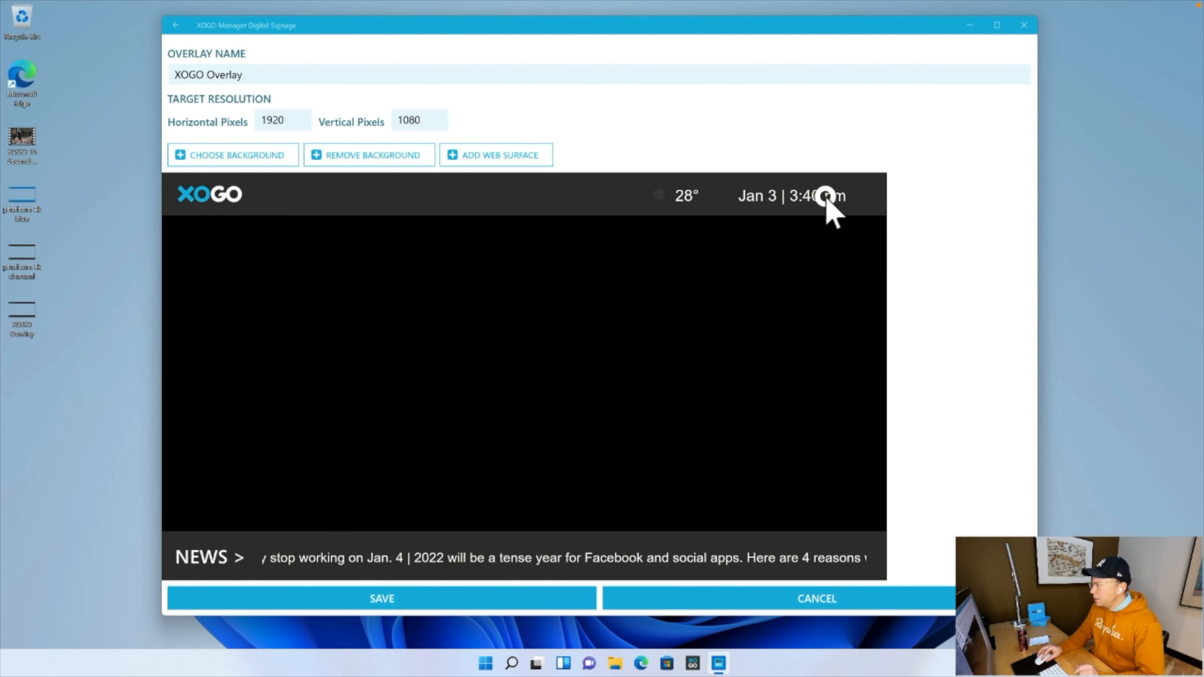
left_click(827, 197)
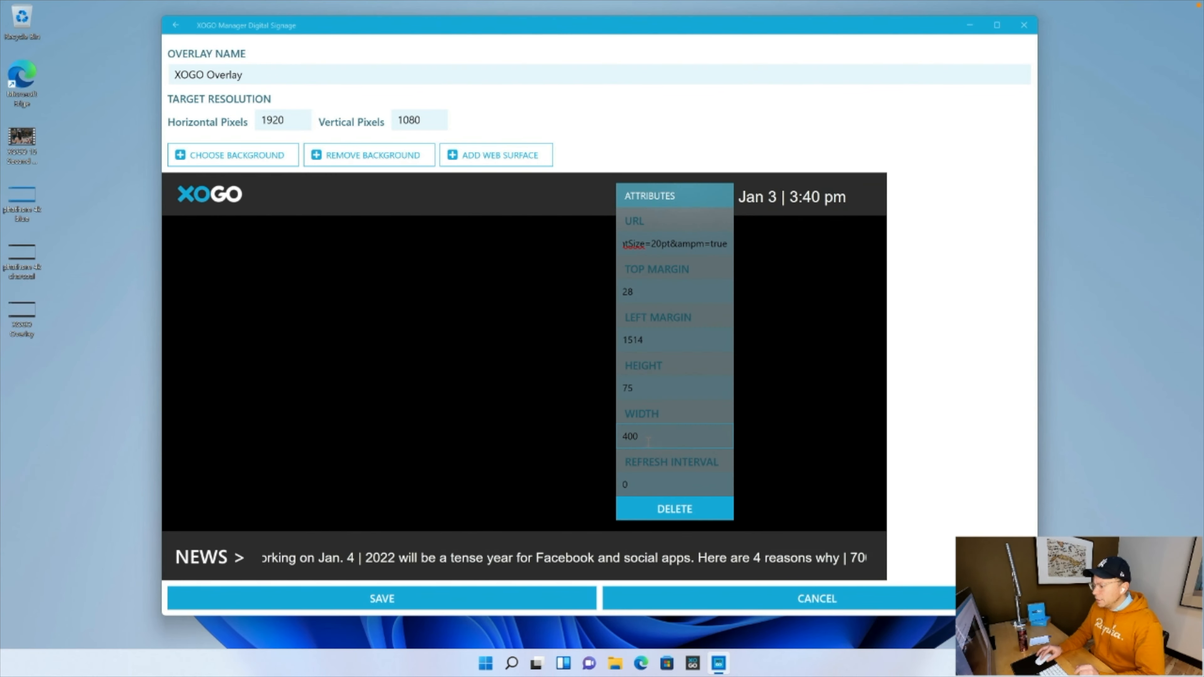
double_click(648, 437)
type("350")
left_click(822, 274)
left_click_drag(800, 196, 816, 196)
- Save the overlay with its weather, clock and news web surfaces
mouse_move(852, 545)
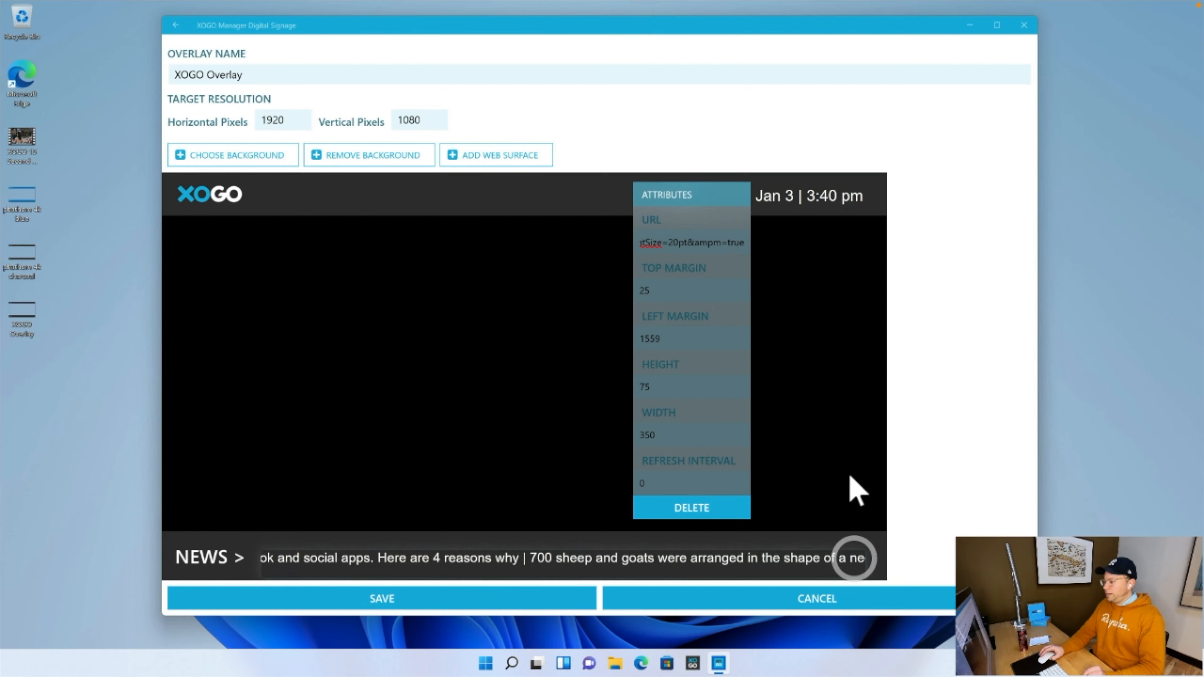
left_click(529, 378)
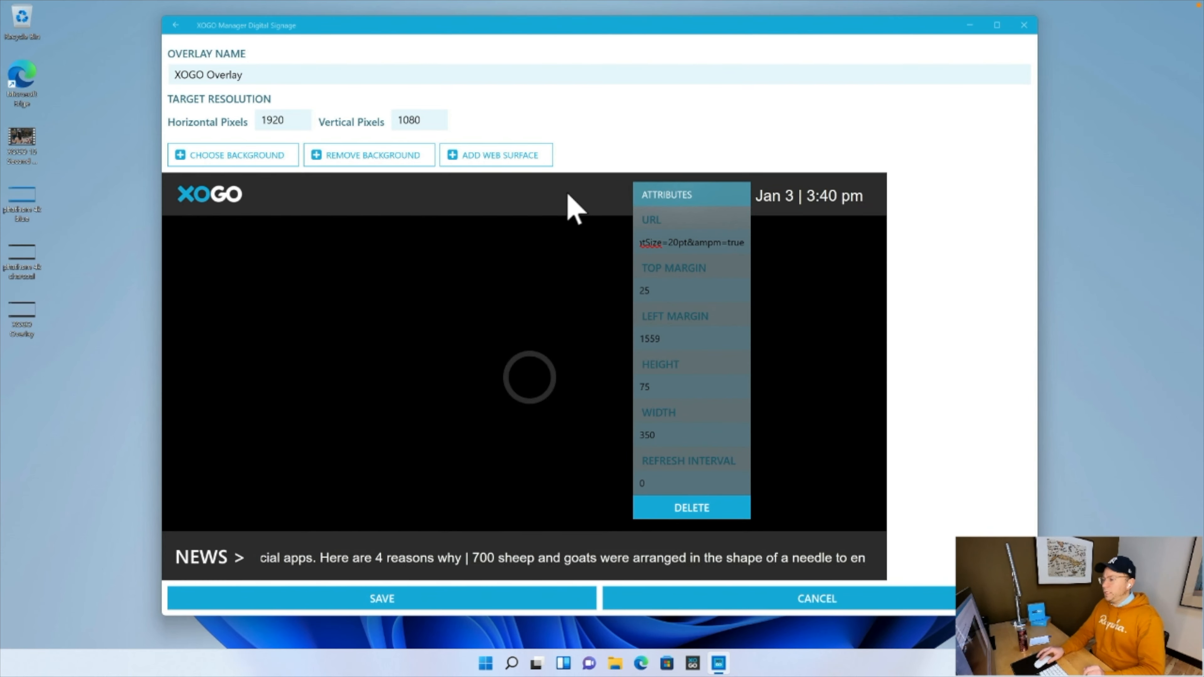
left_click(516, 288)
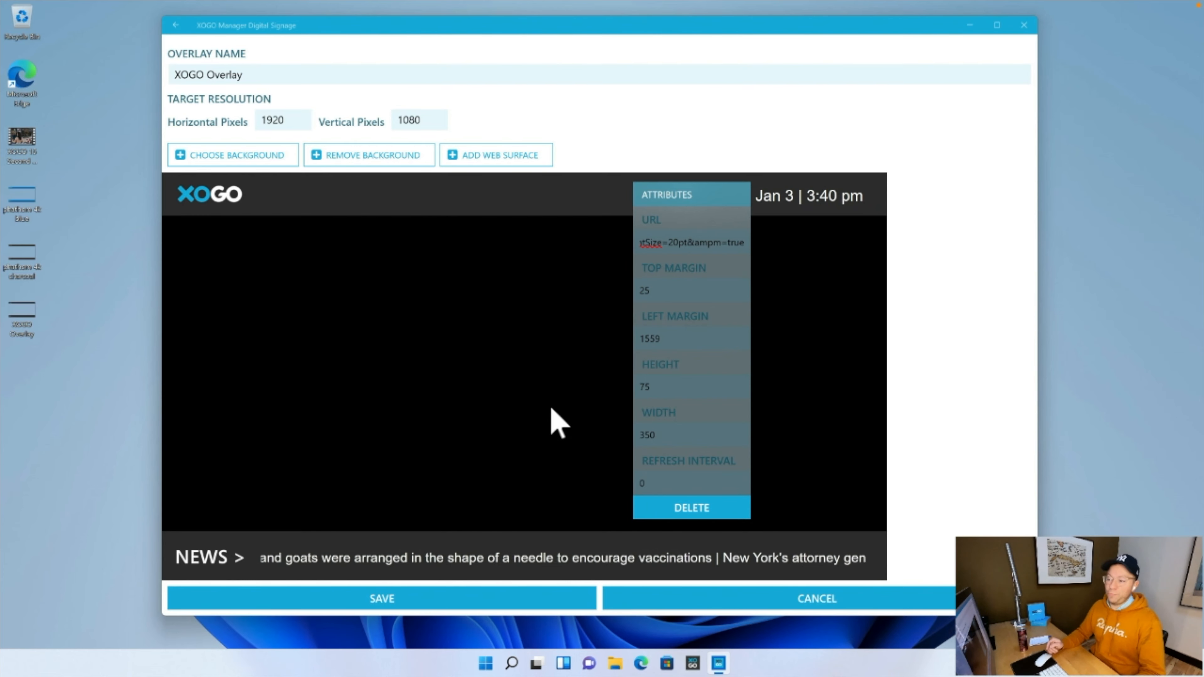
left_click(456, 603)
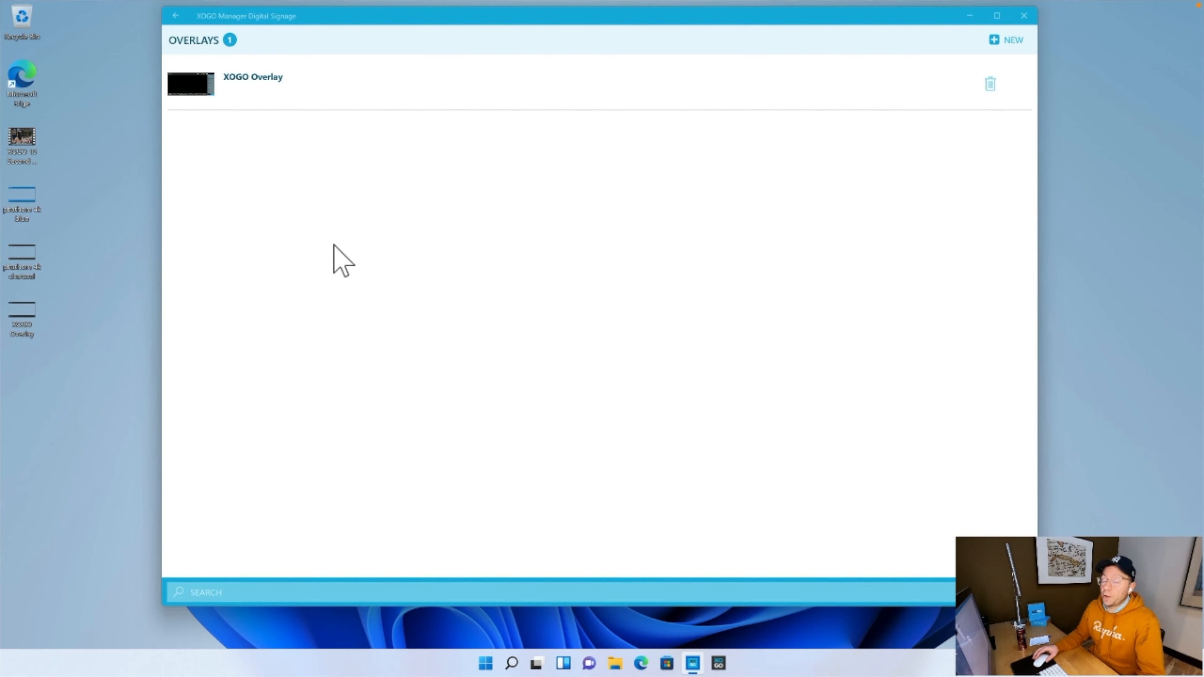
- Assign XOGO Overlay to the Windows 11 player and save the player's settings
left_click(176, 16)
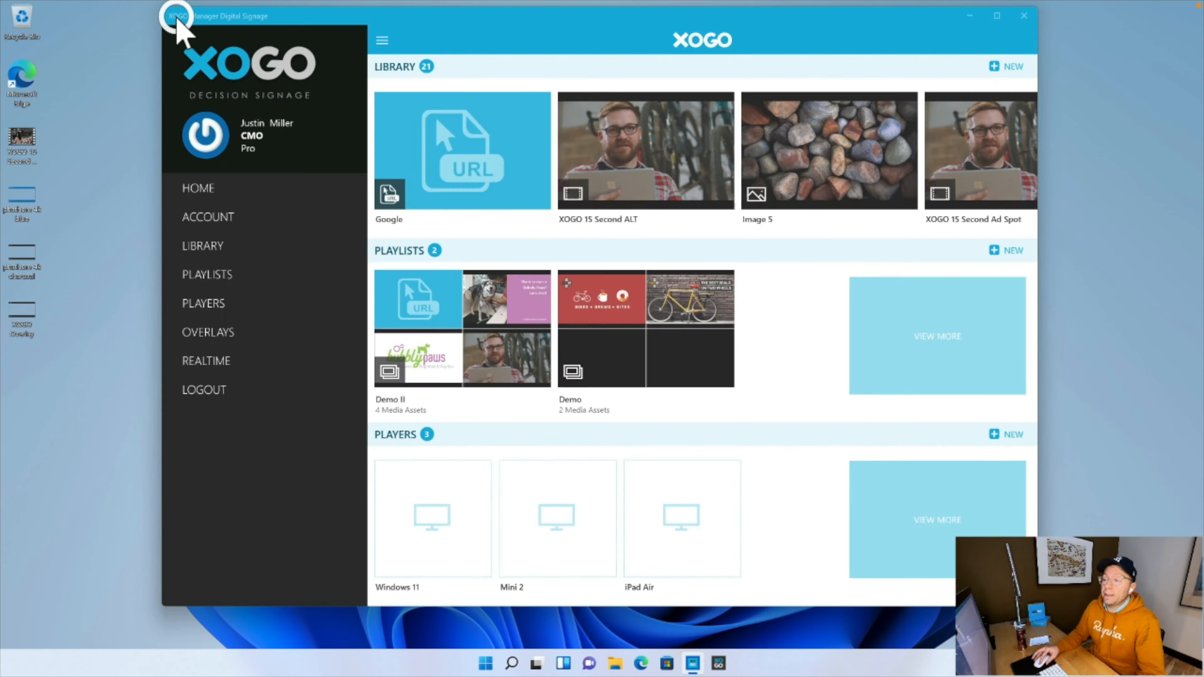
left_click(457, 494)
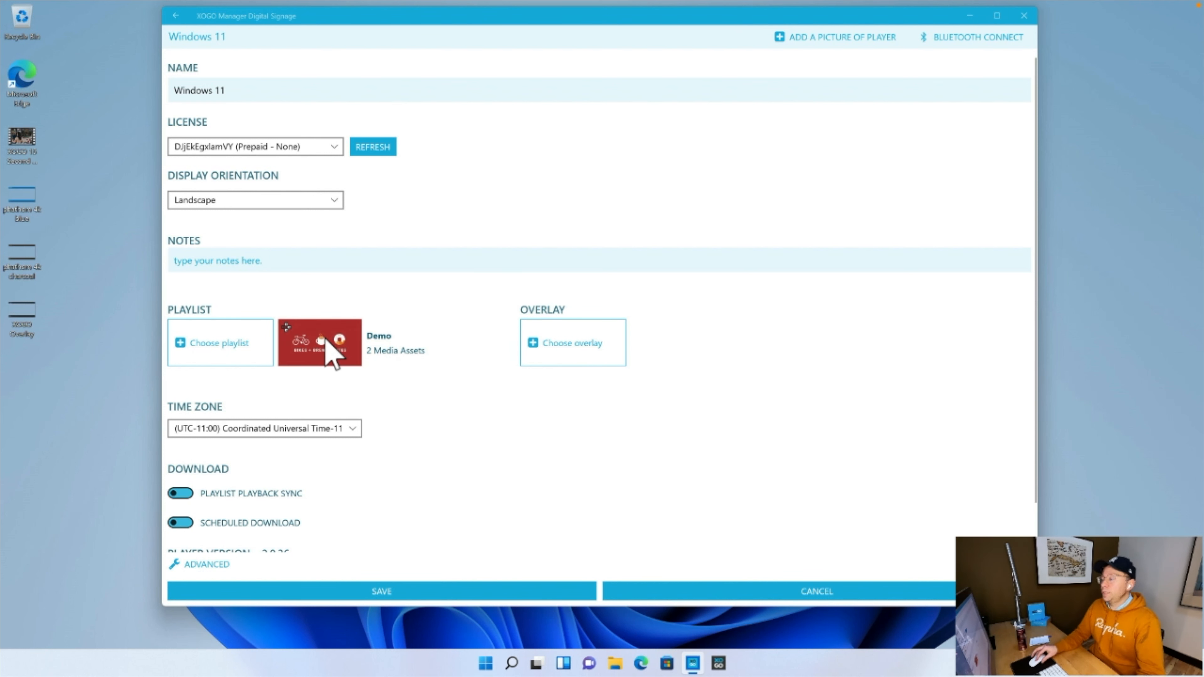
left_click(610, 346)
left_click(275, 95)
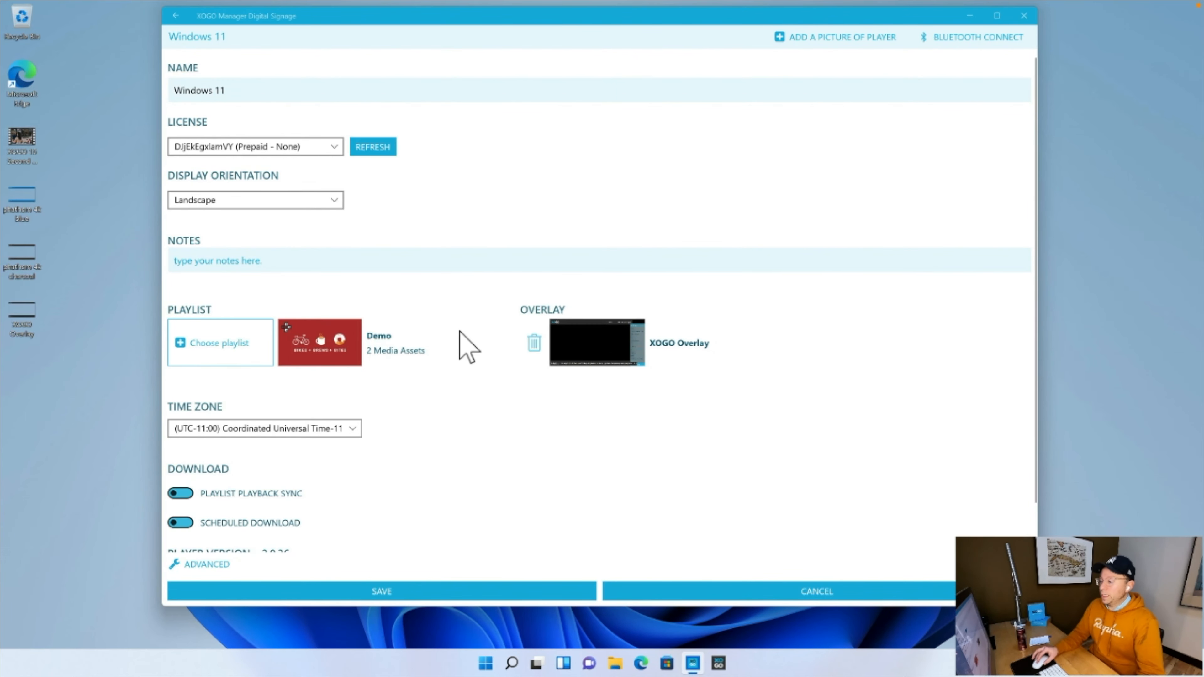
scroll(460, 332, "down", 3)
left_click(465, 590)
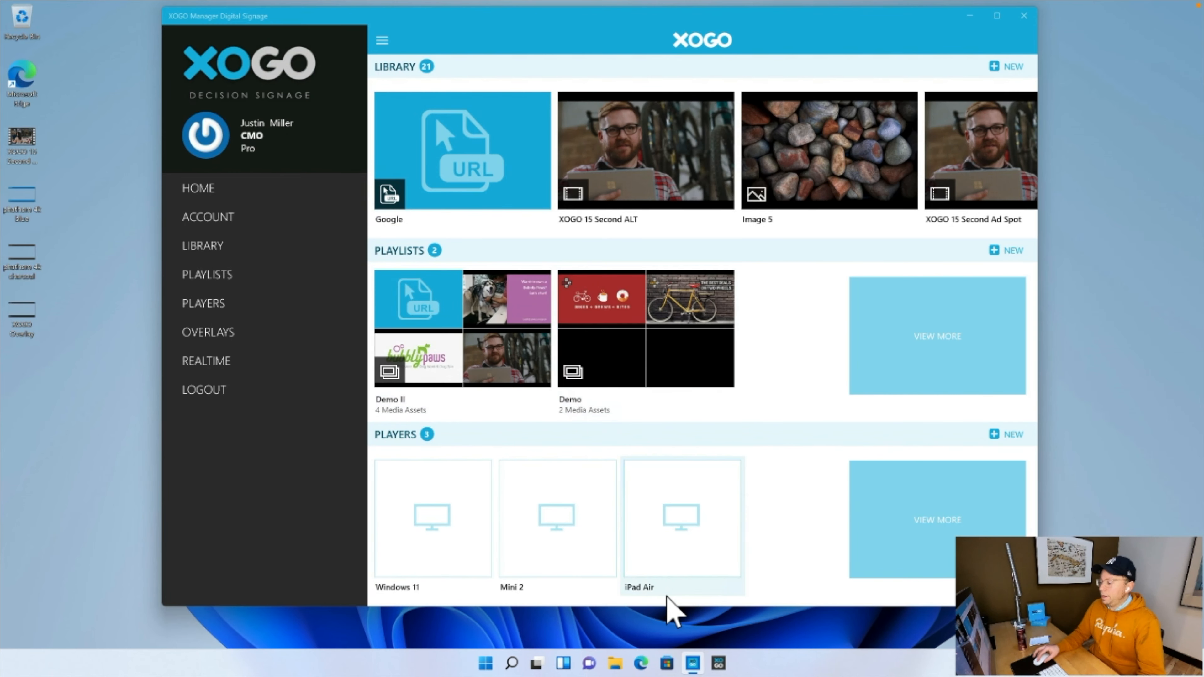
- Open XOGO Player and take it out of full screen to view the playlist with the overlay
left_click(718, 663)
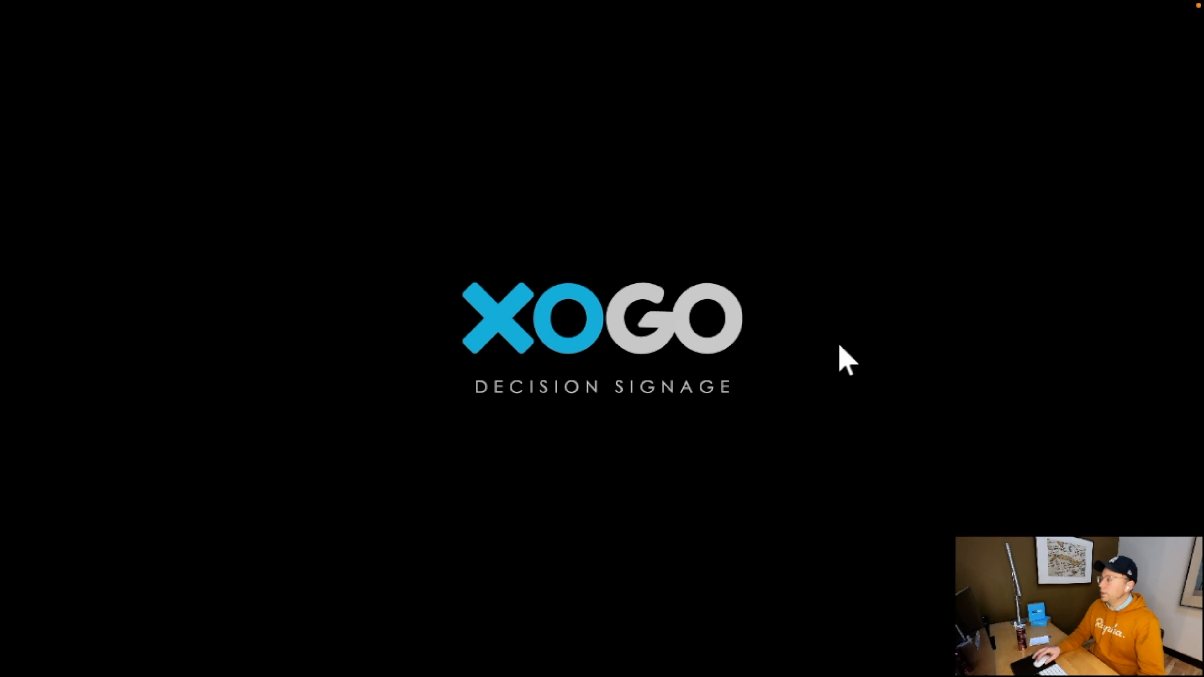
left_click(1161, 10)
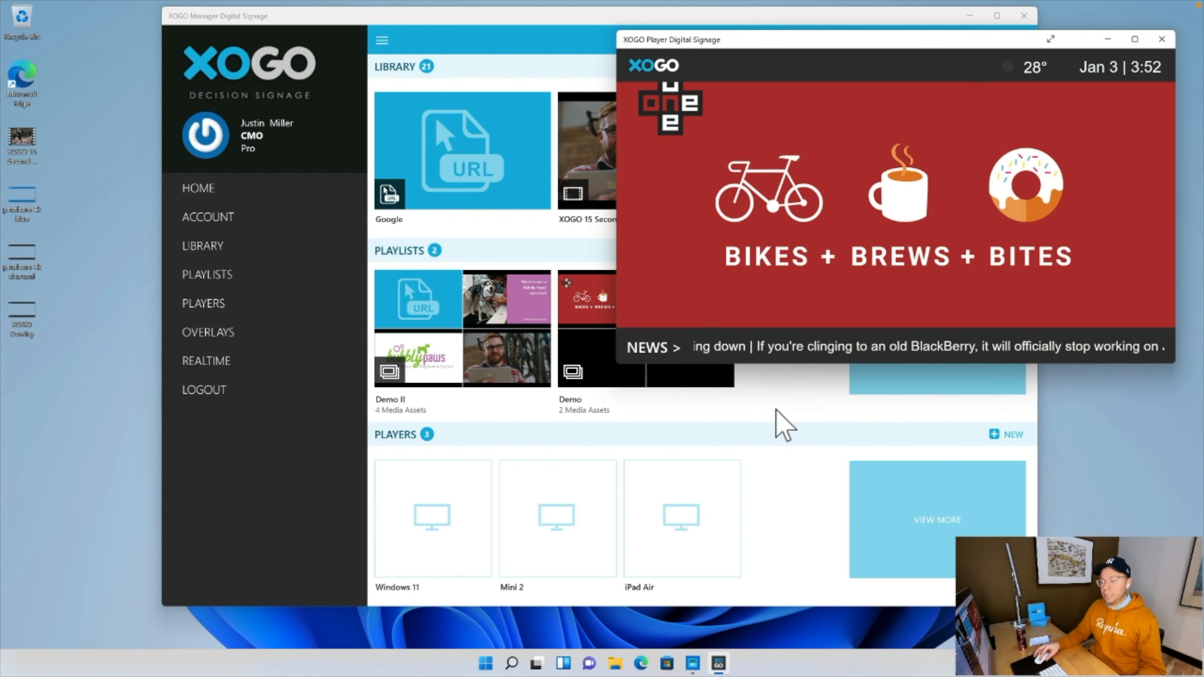
- Remove XOGO Overlay from the Windows 11 player in XOGO Manager and save the player's settings
left_click(450, 510)
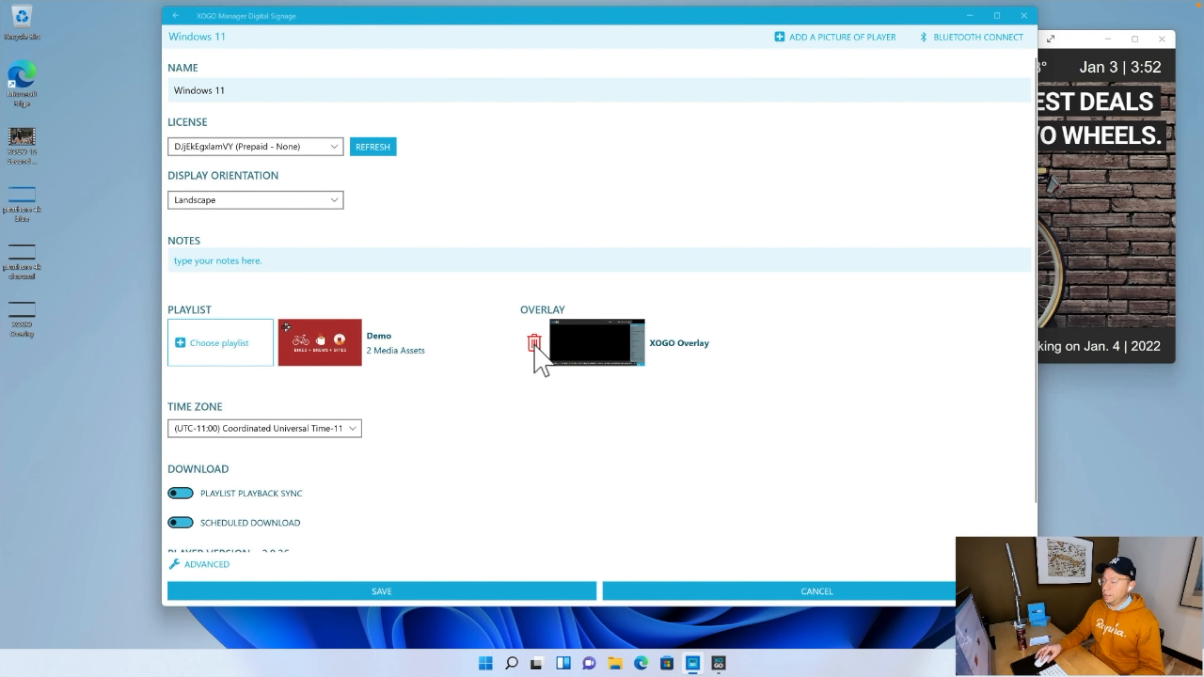
left_click(534, 343)
left_click(504, 591)
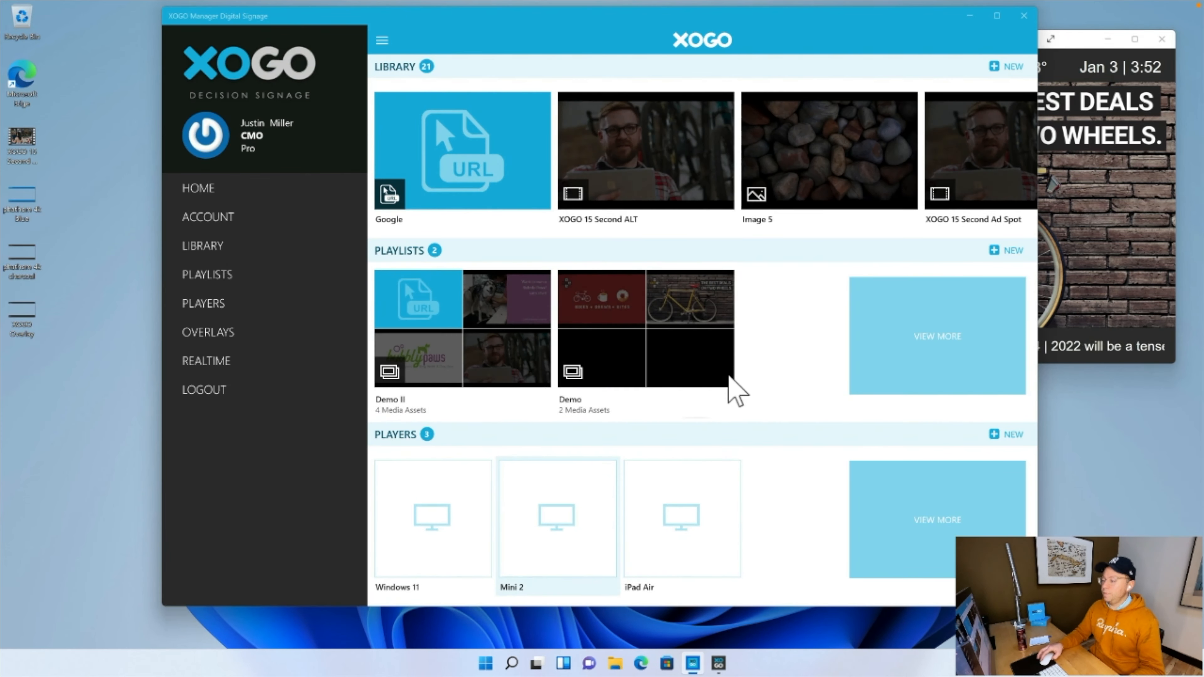
- Close and relaunch XOGO Player, and return it to a window to check playback without the overlay
left_click(1083, 208)
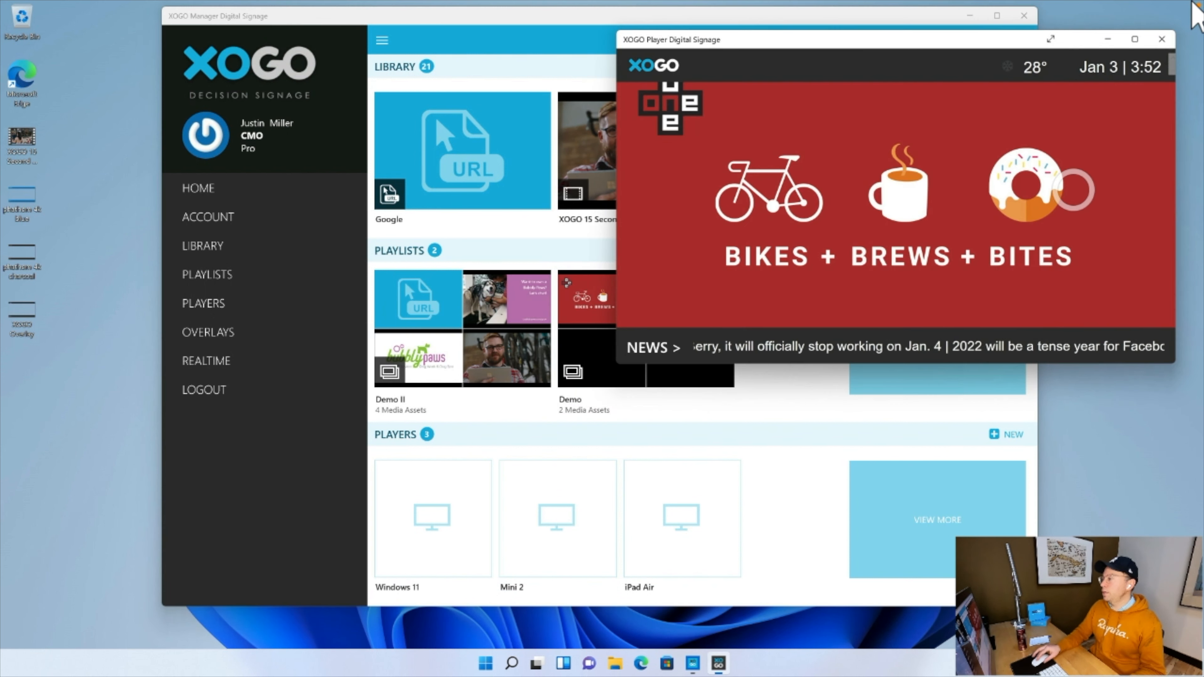
left_click(1162, 34)
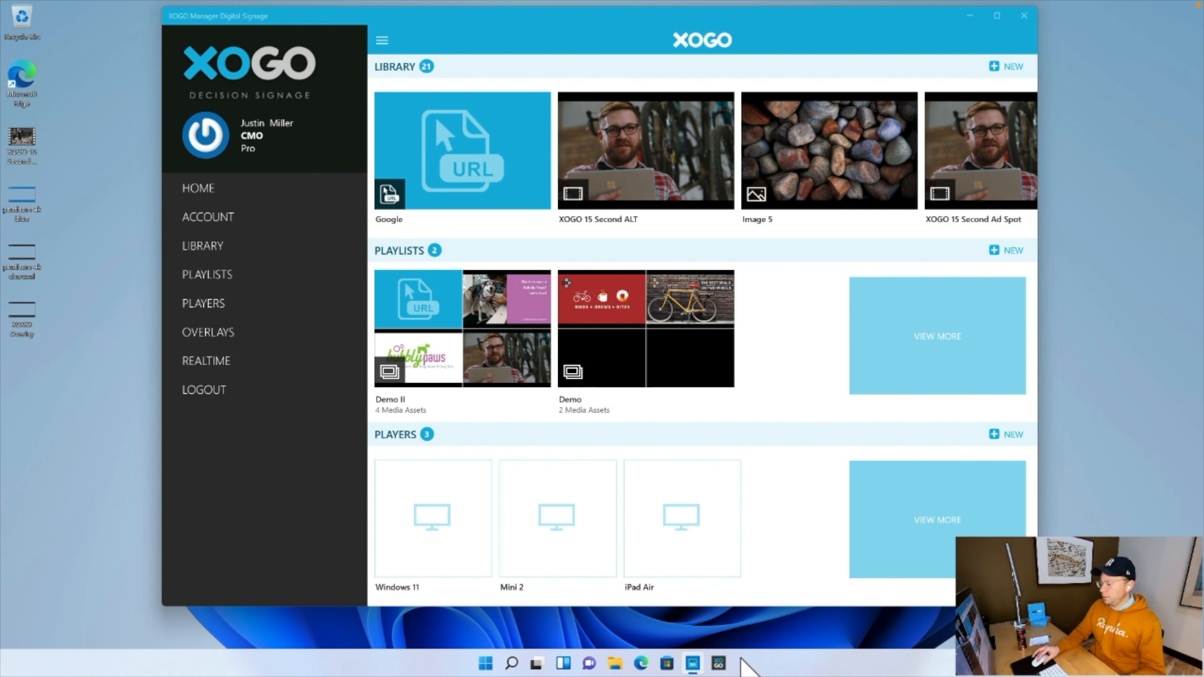
left_click(718, 663)
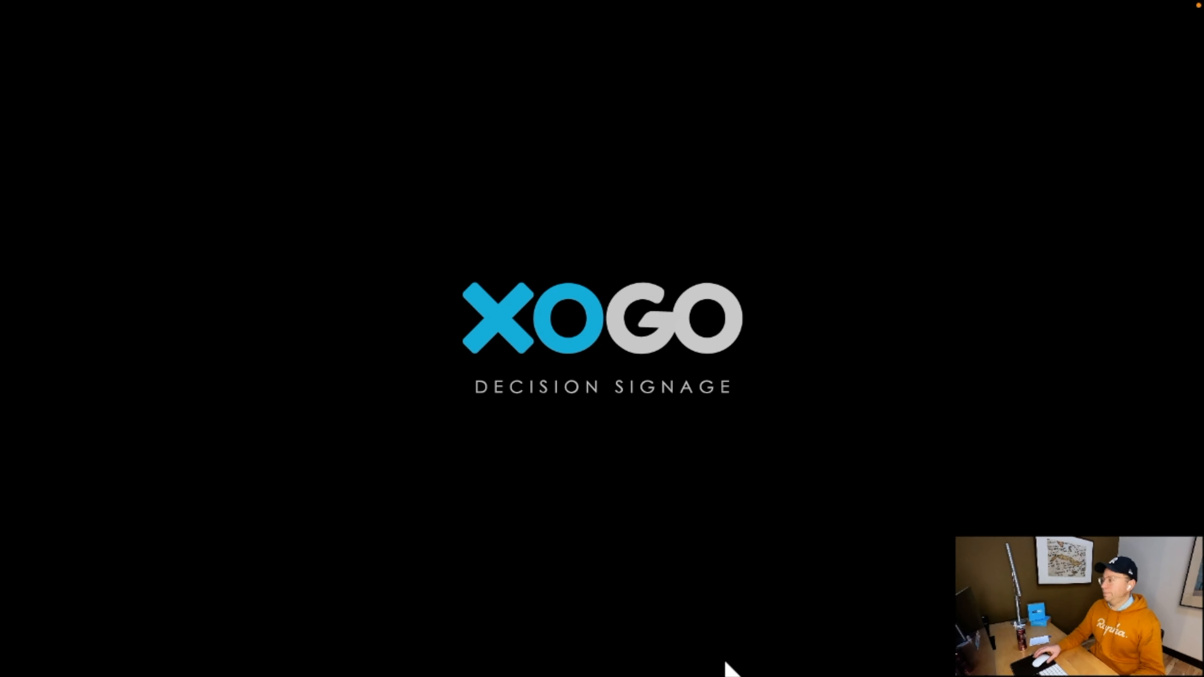
left_click(1167, 8)
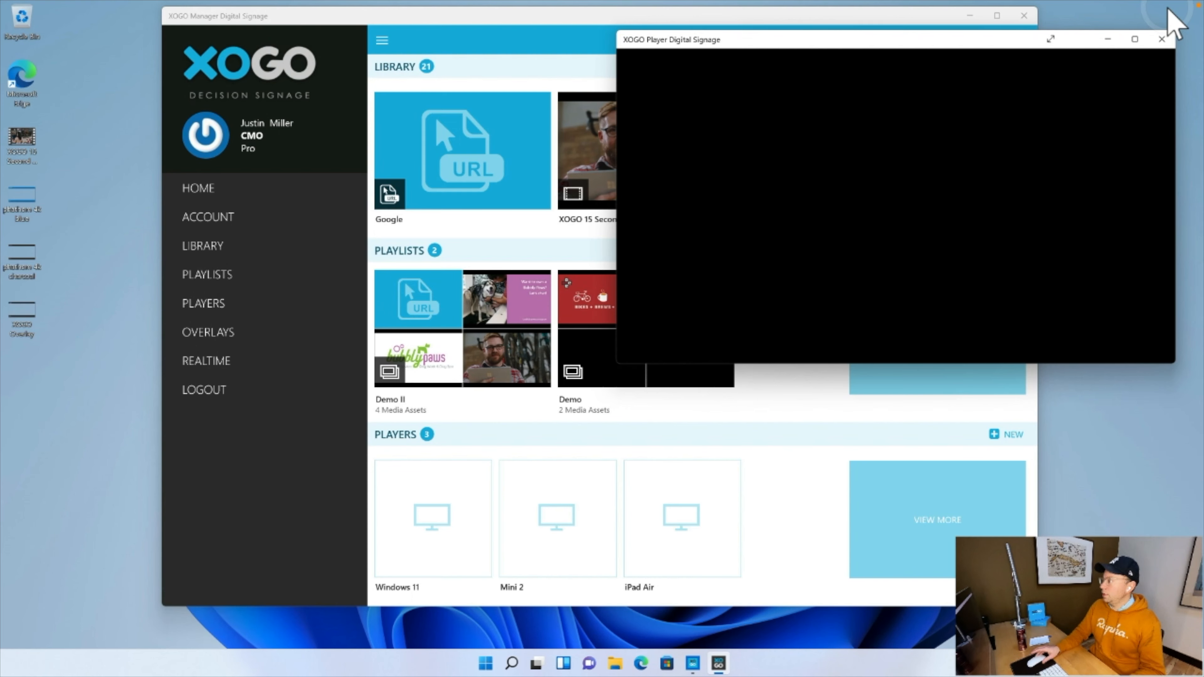